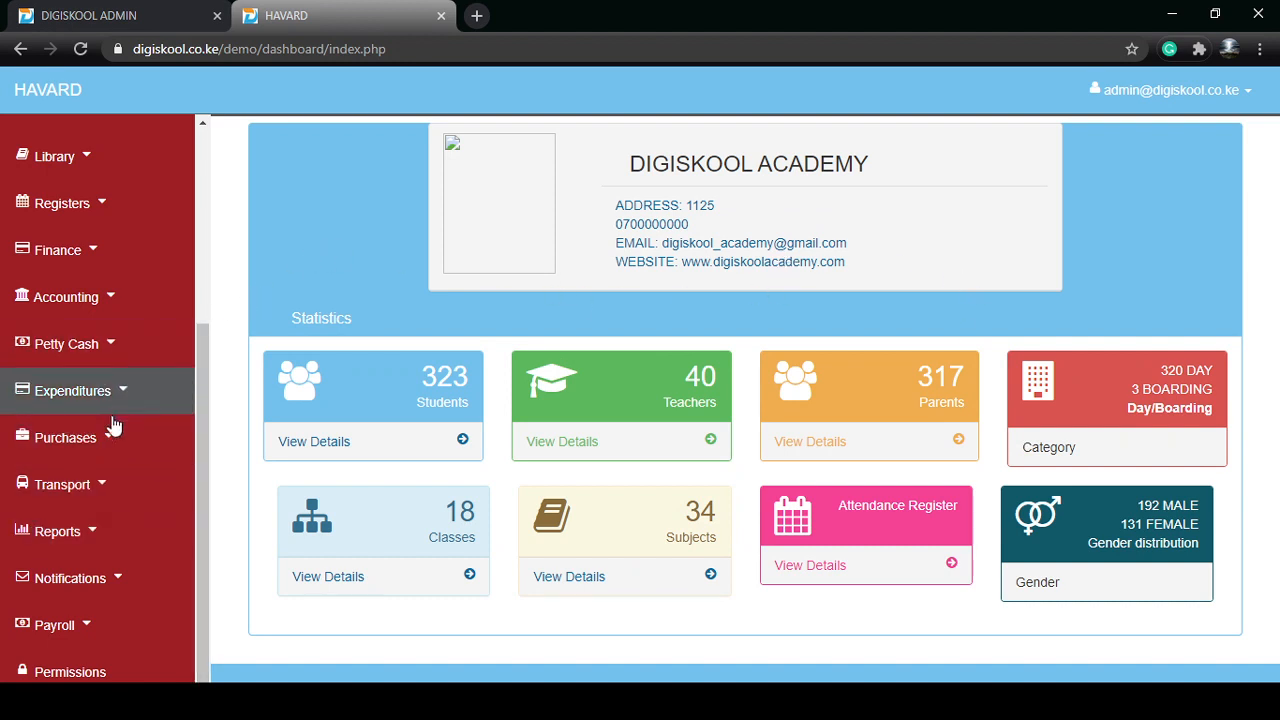
Step: Open the Expense Votes page under Expenditures
click(90, 391)
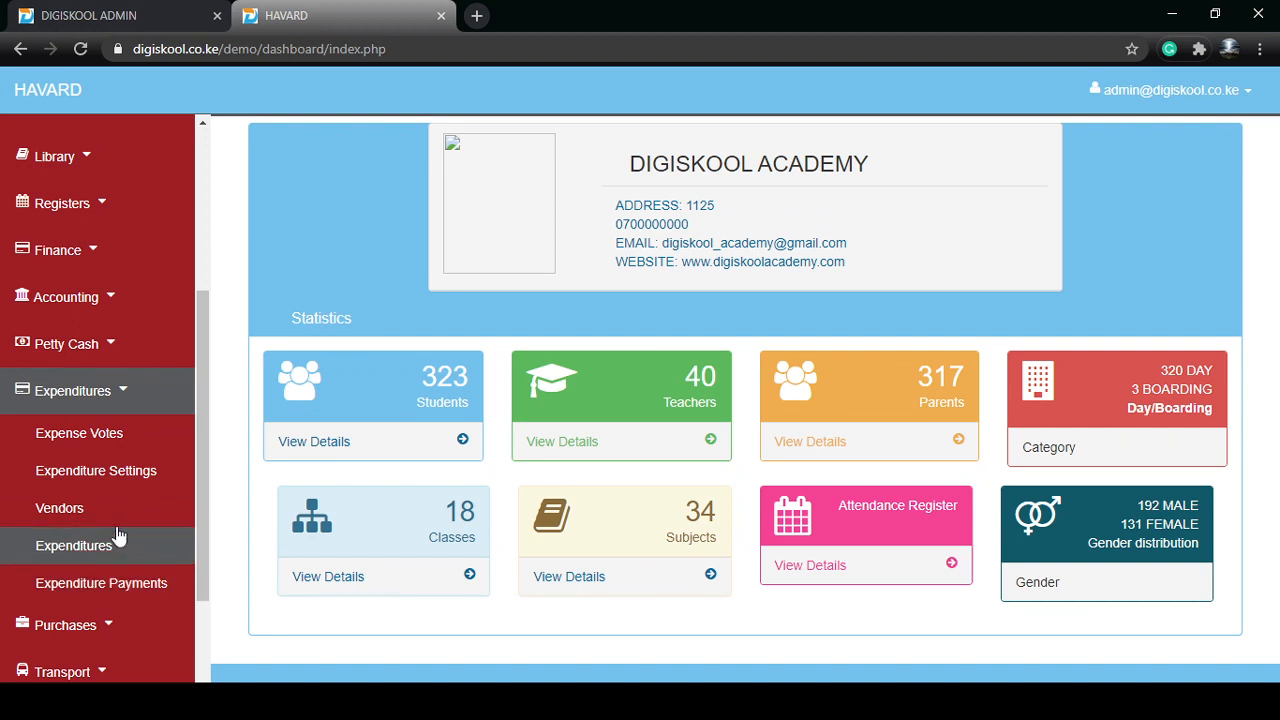
click(74, 349)
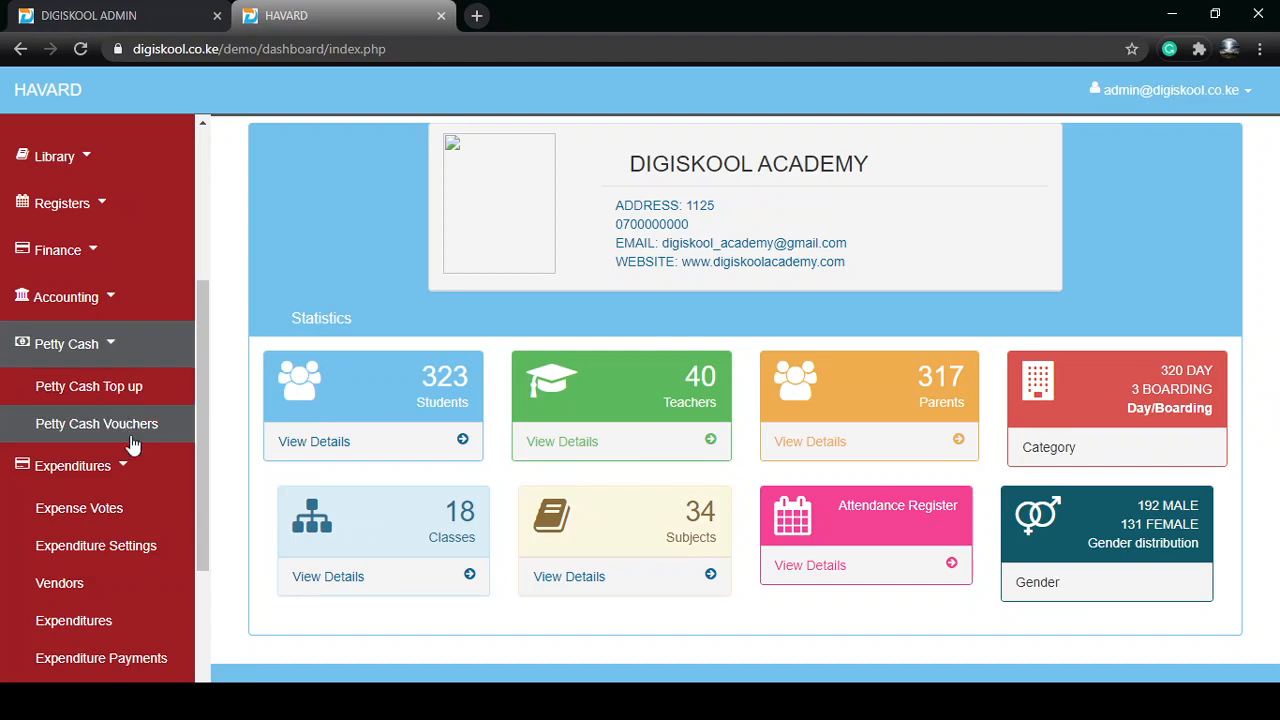
click(76, 340)
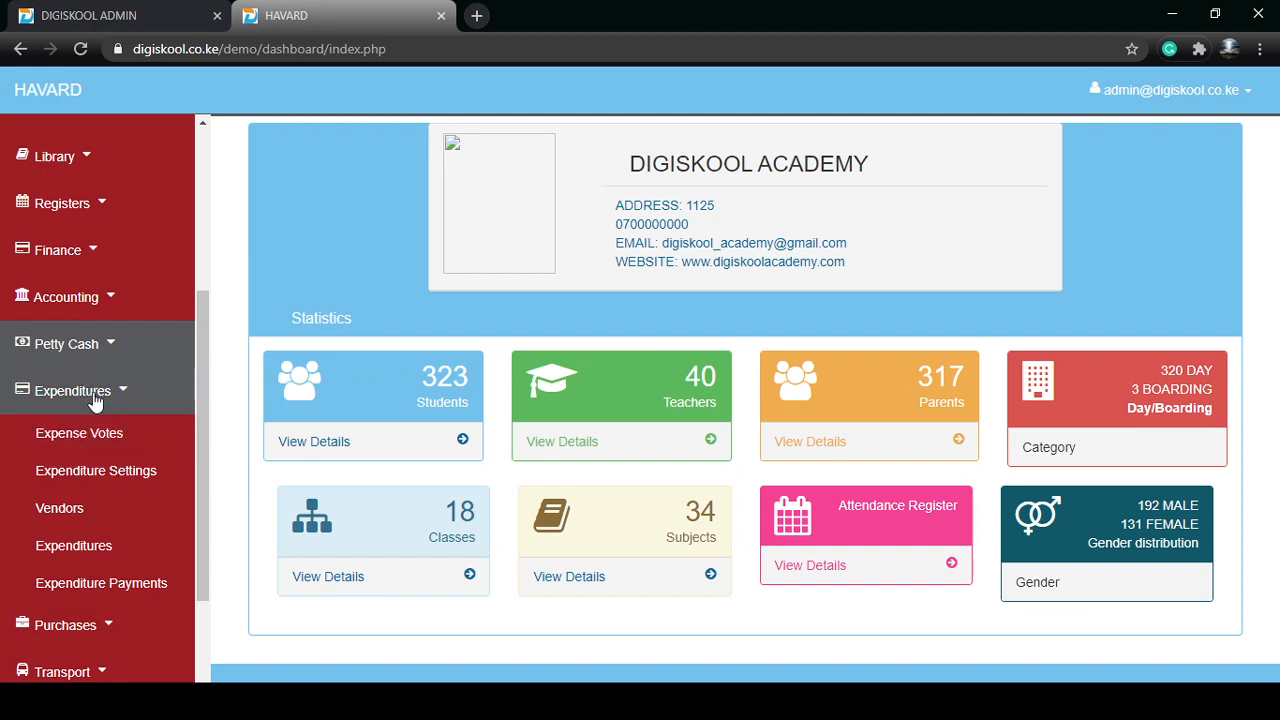
click(95, 432)
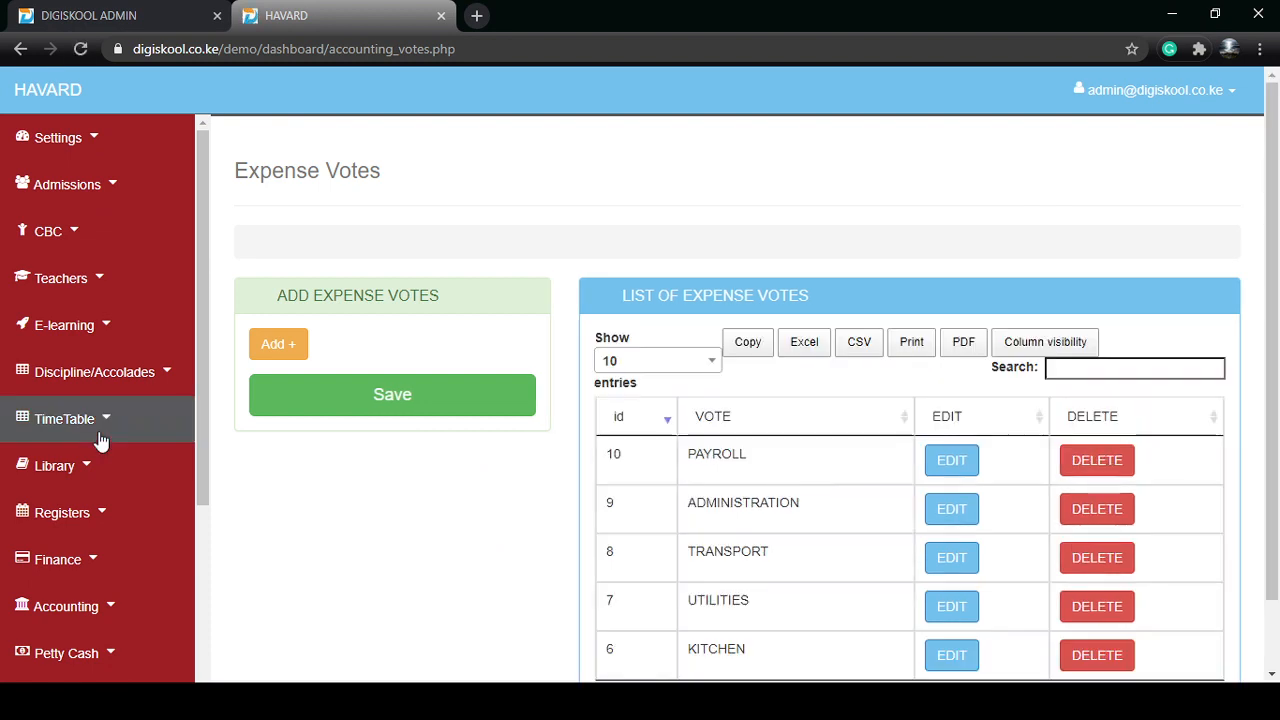
scroll(680, 268, down, 1)
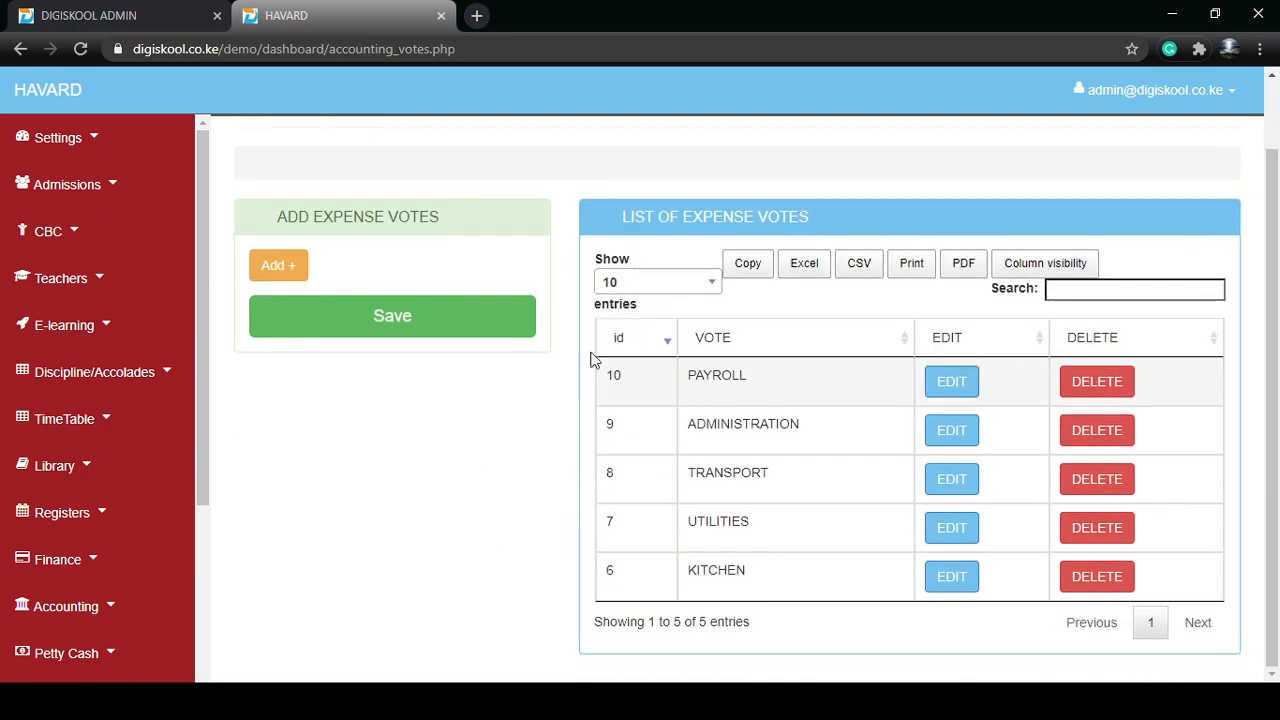
Step: Add an expense vote named FOOD and save it
click(270, 273)
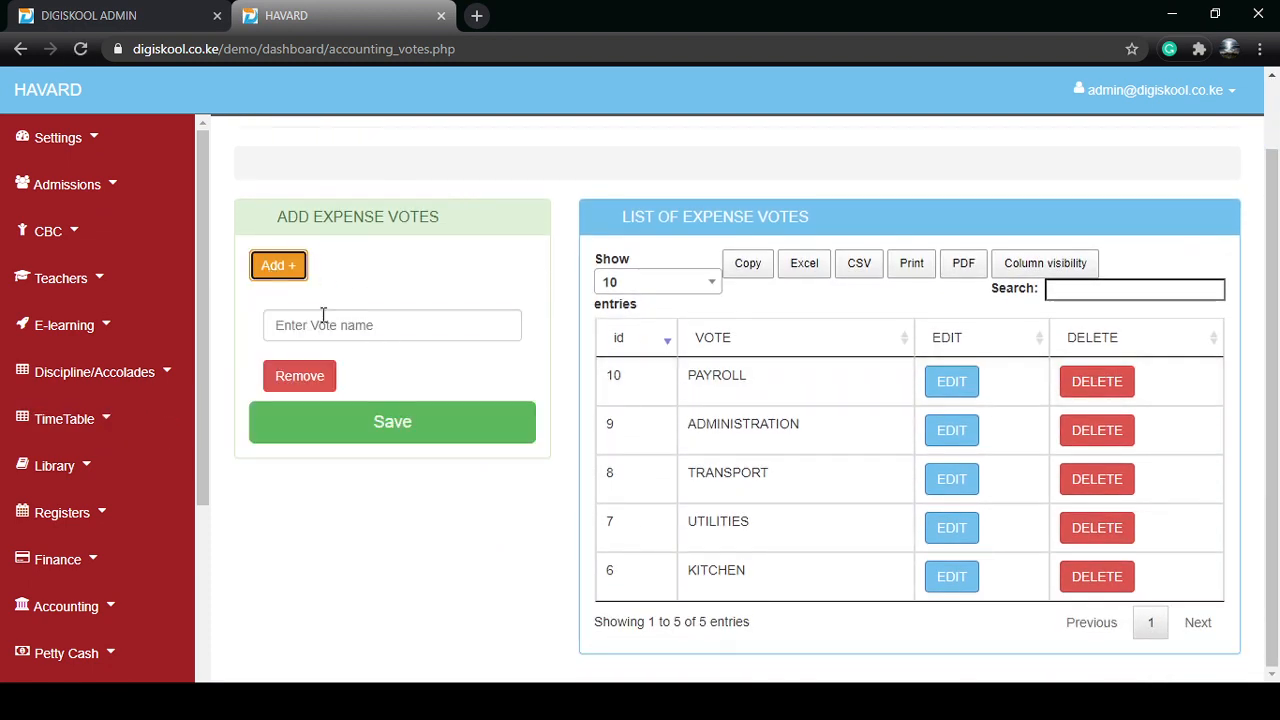
click(323, 320)
click(366, 297)
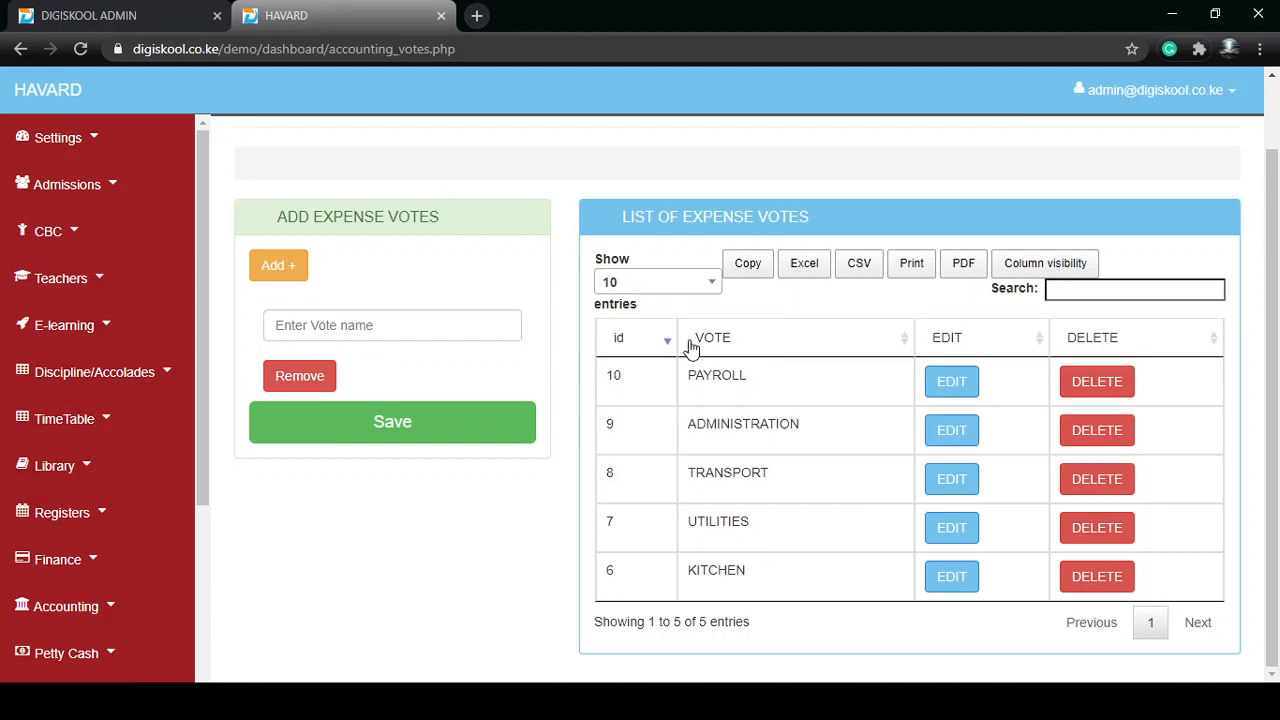
drag(755, 378, 684, 379)
click(760, 452)
double_click(744, 421)
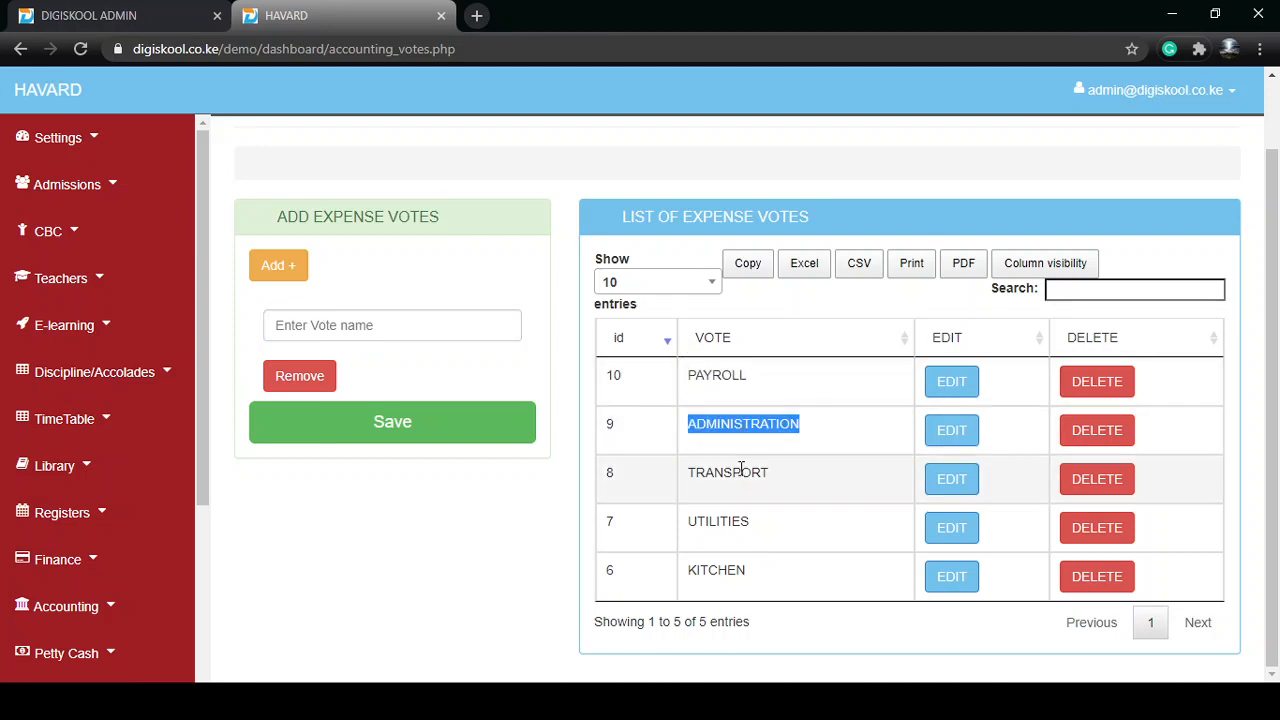
double_click(740, 470)
click(731, 530)
double_click(718, 572)
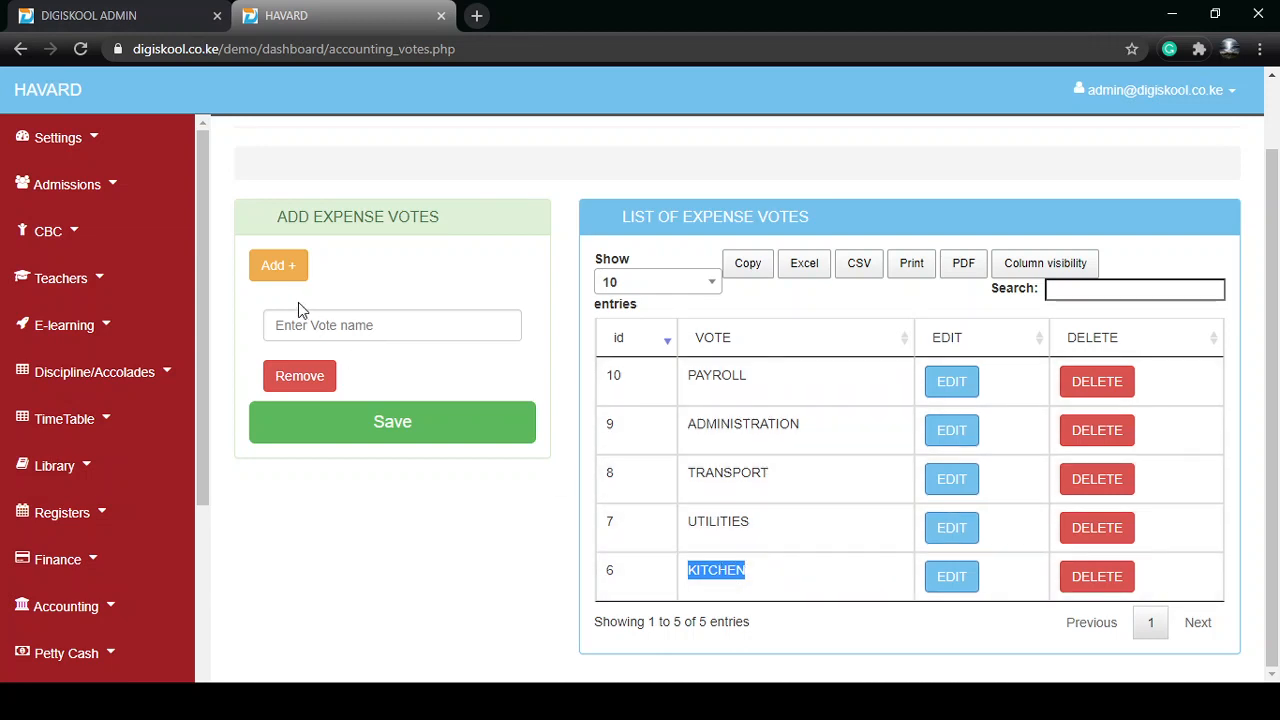
click(305, 327)
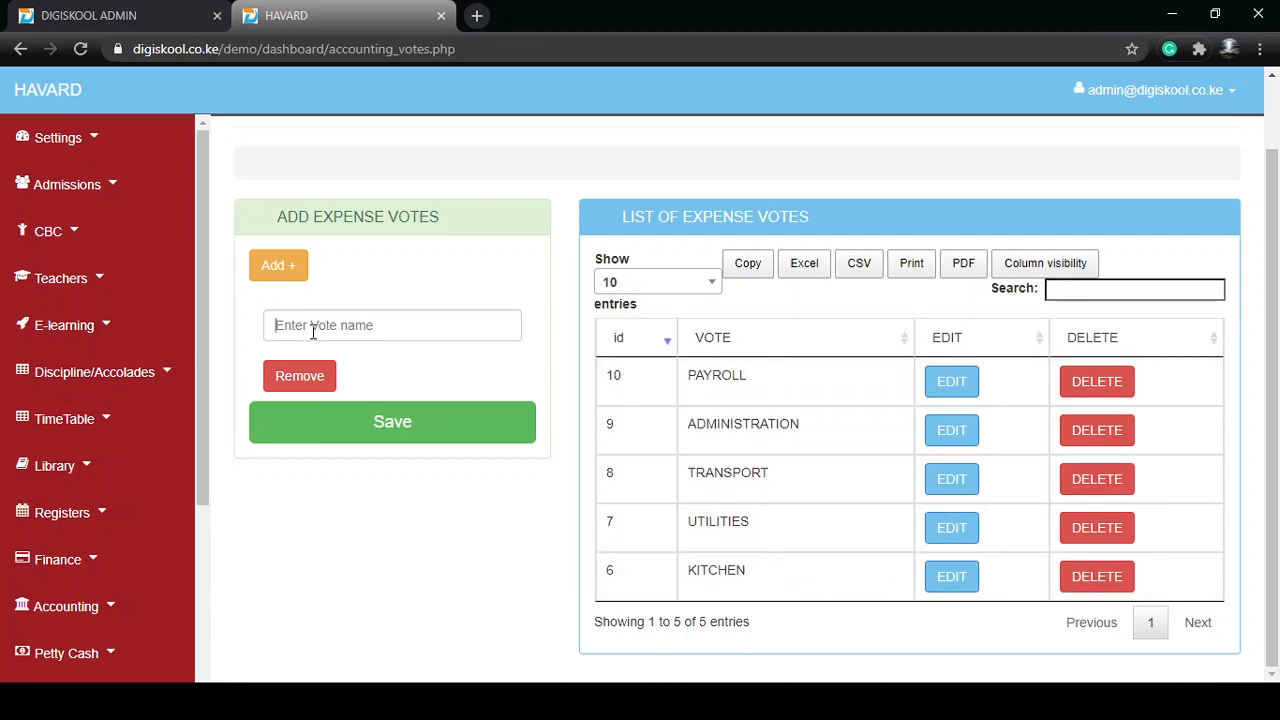
click(330, 436)
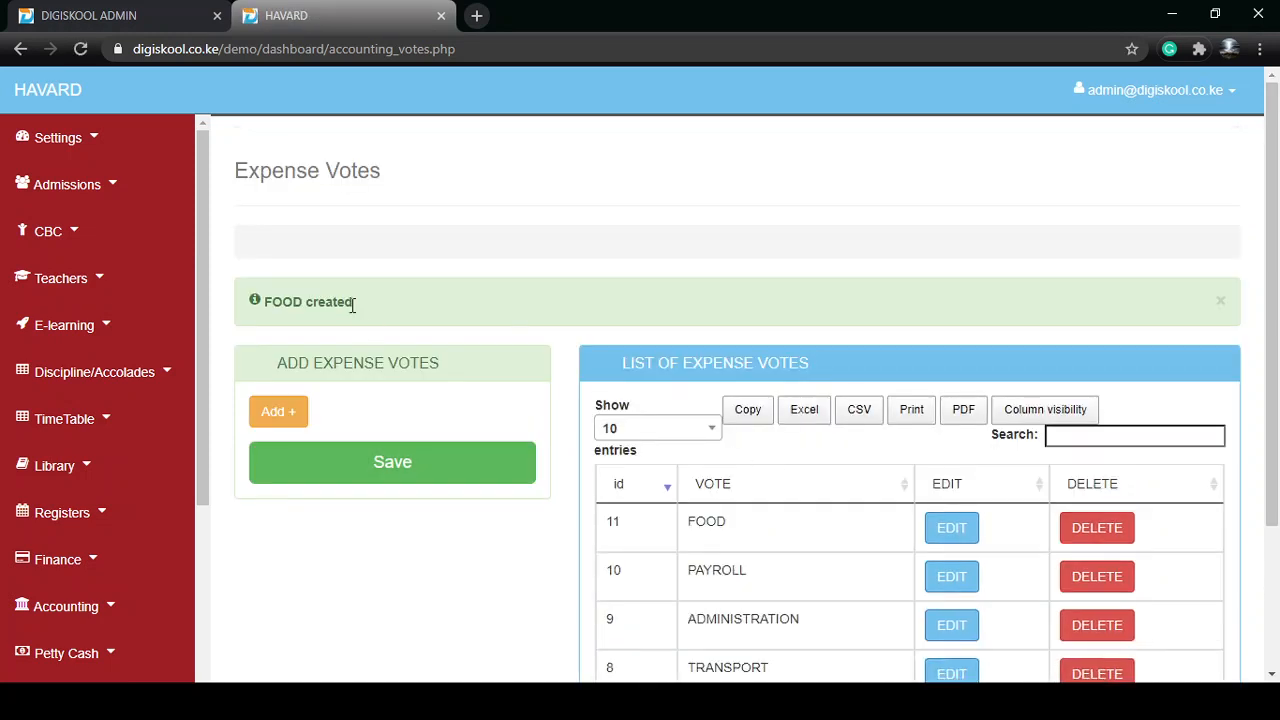
Step: Bring up a blank vote entry, and open the KITCHEN vote for editing and dismiss it
click(296, 418)
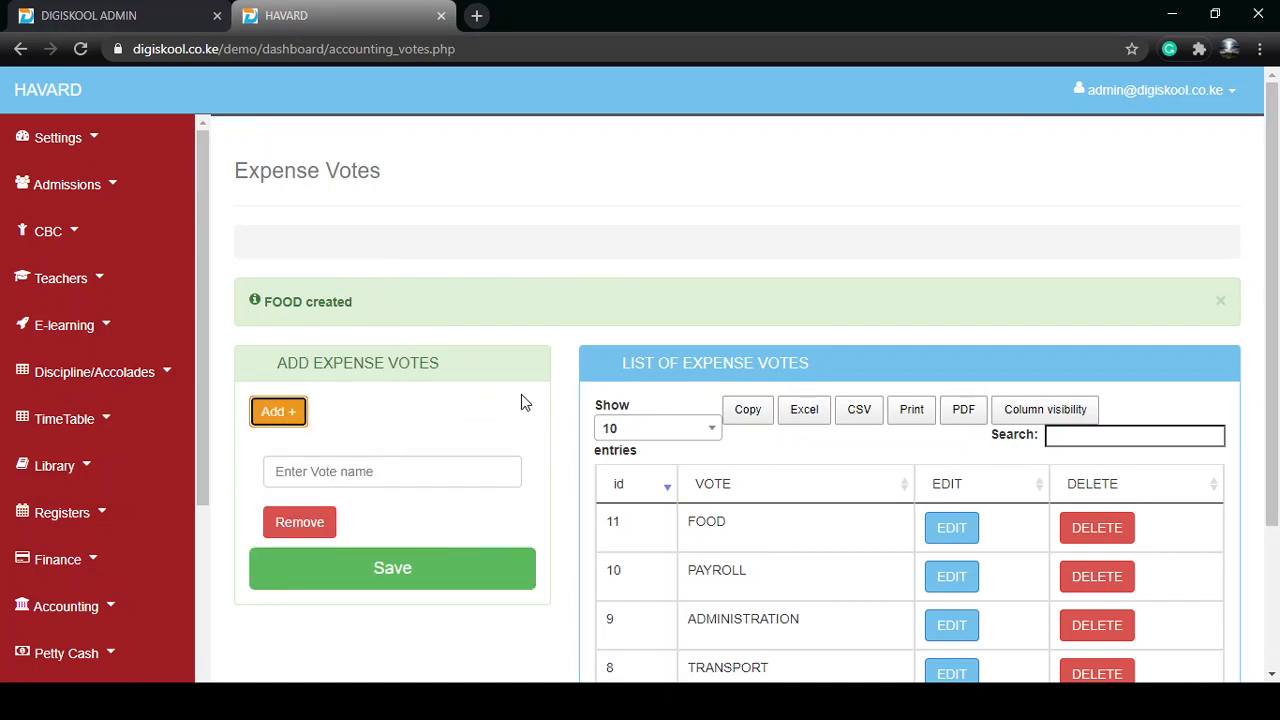
scroll(814, 323, down, 2)
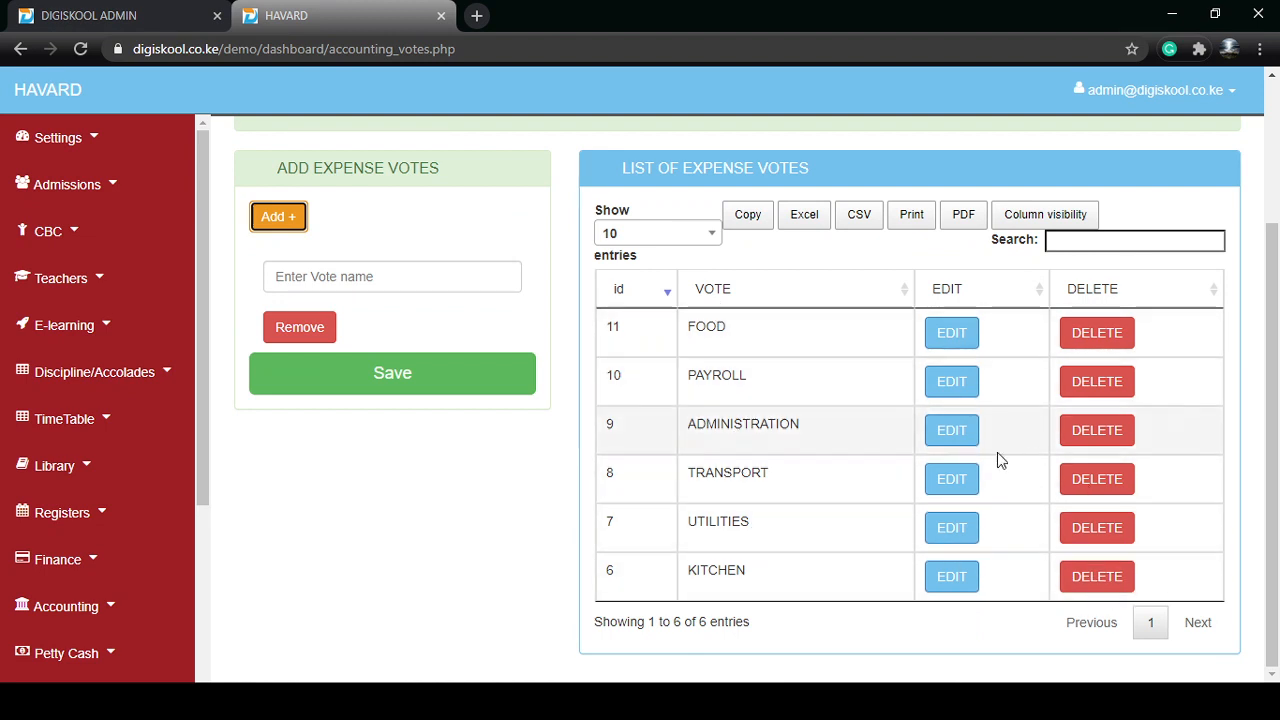
click(951, 572)
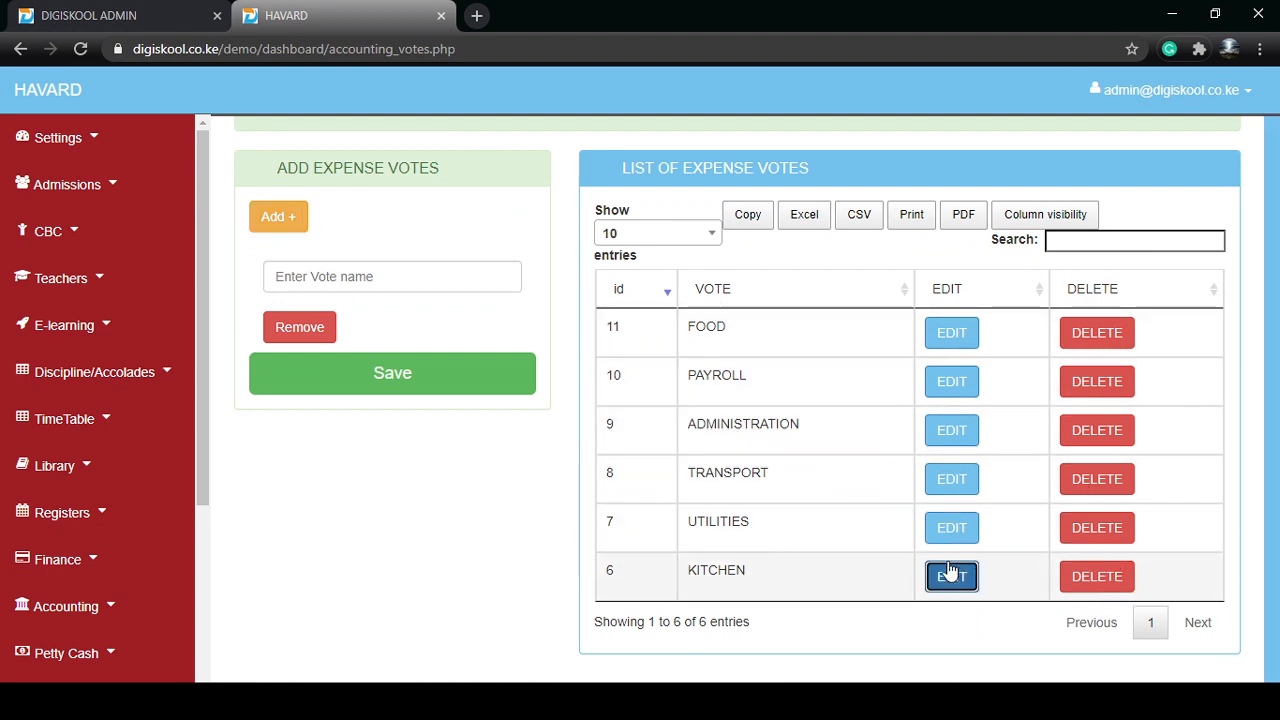
click(795, 302)
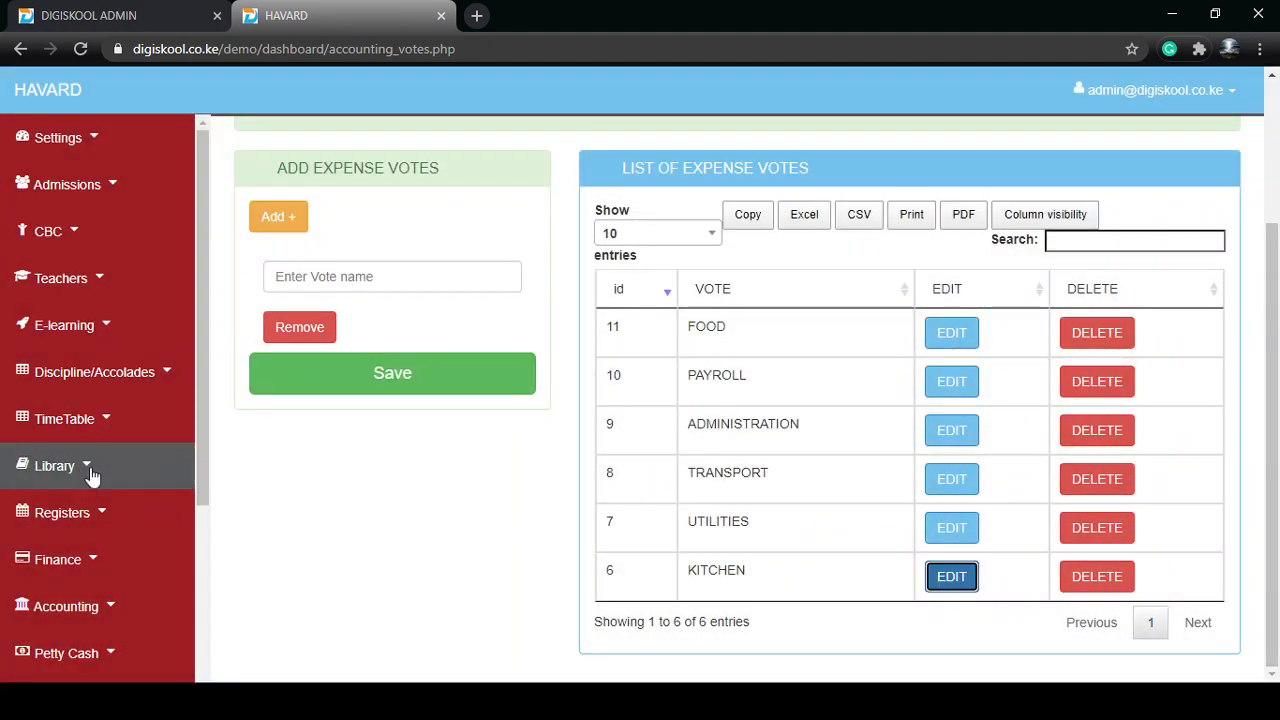
Step: Open the Expenditure Settings page under Expenditures
scroll(72, 514, down, 3)
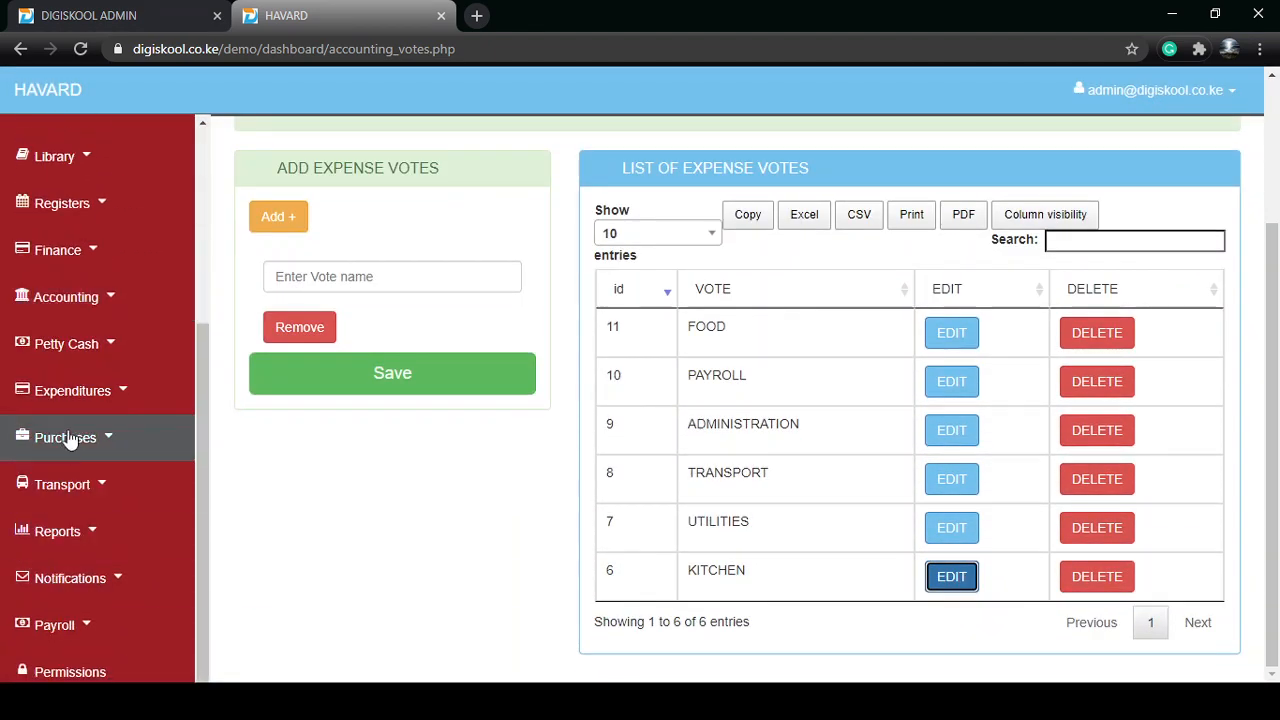
click(65, 390)
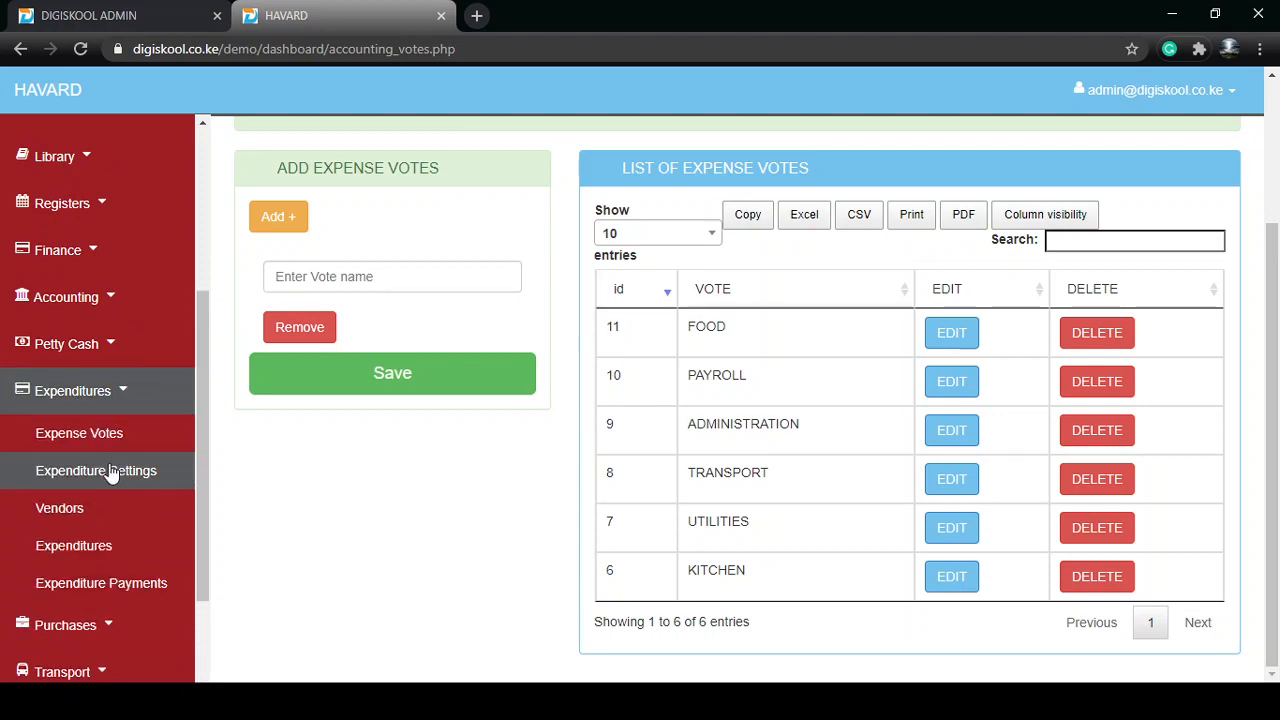
click(103, 476)
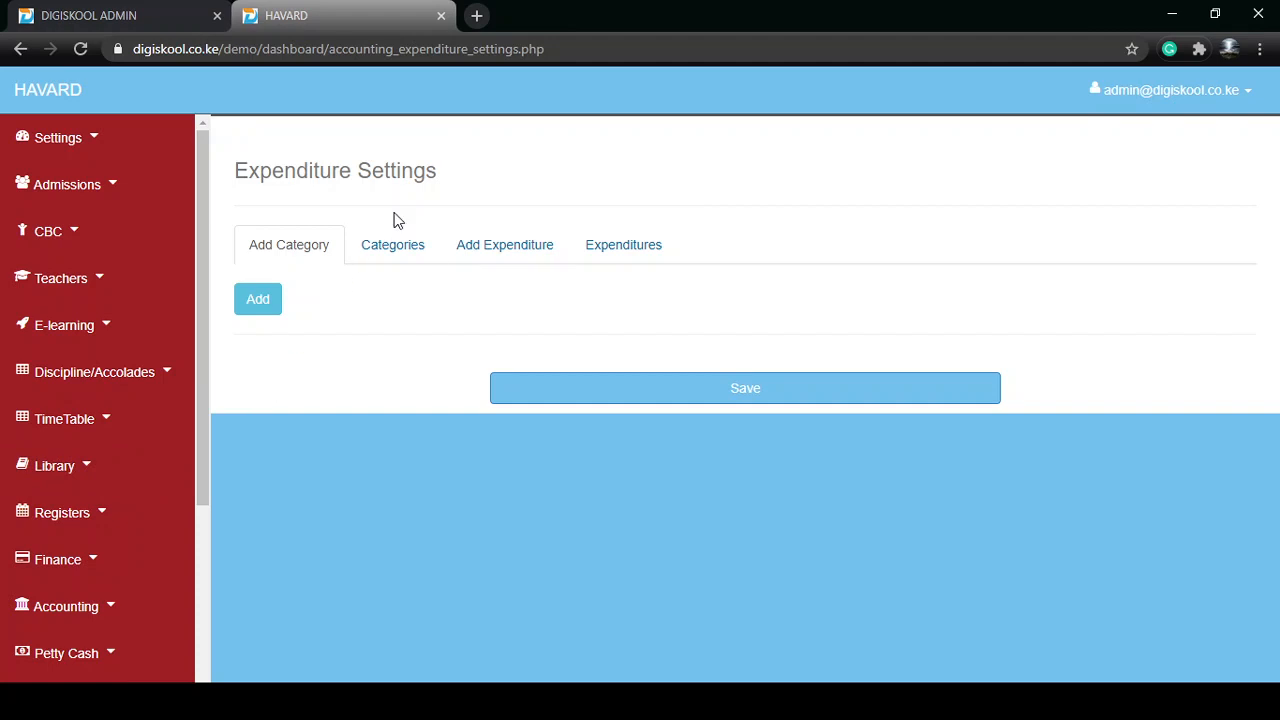
Step: Look over the existing categories and the Add Expenditure section, ending back in Add Category
click(397, 250)
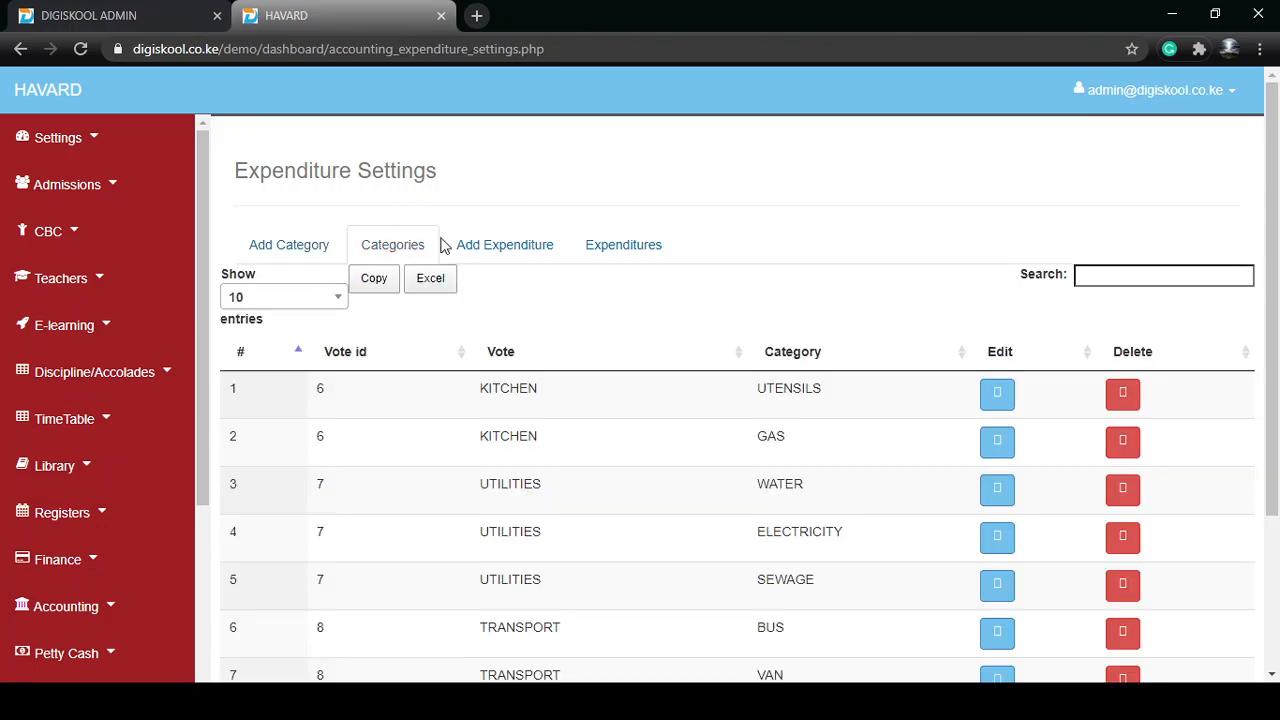
click(534, 244)
click(312, 248)
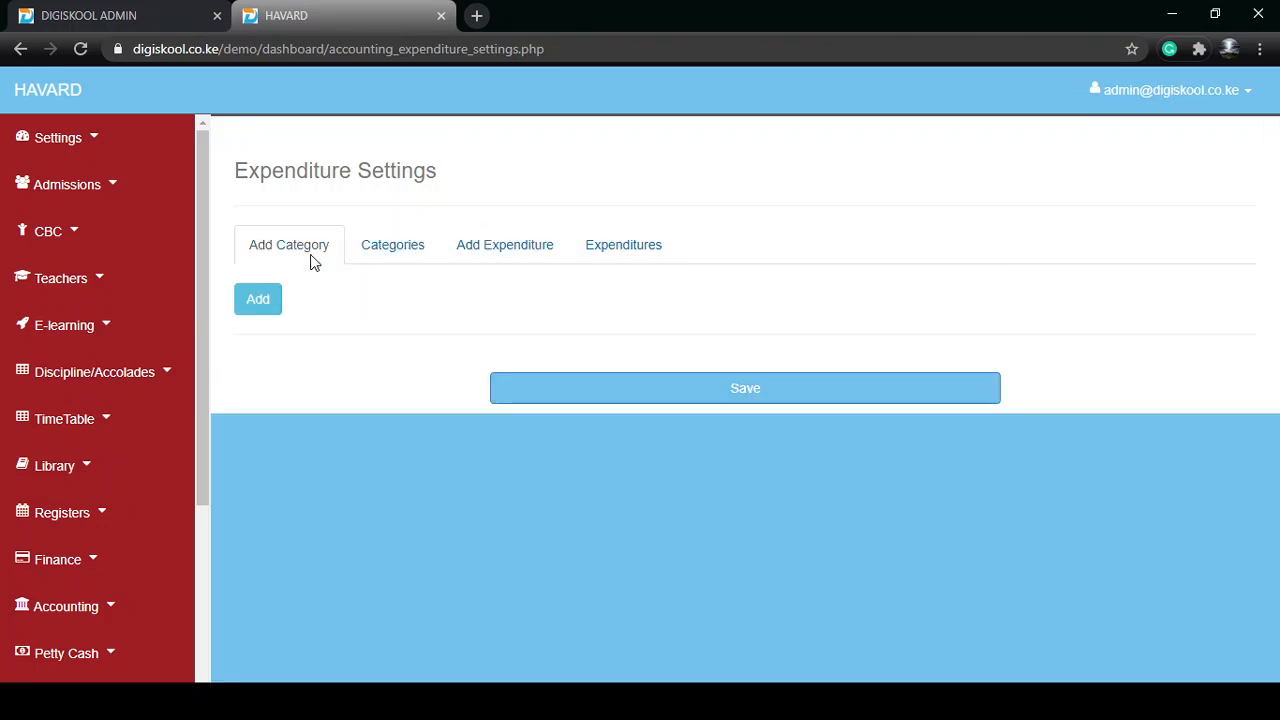
Step: Add a new category entry and assign it to the FOOD vote
click(260, 316)
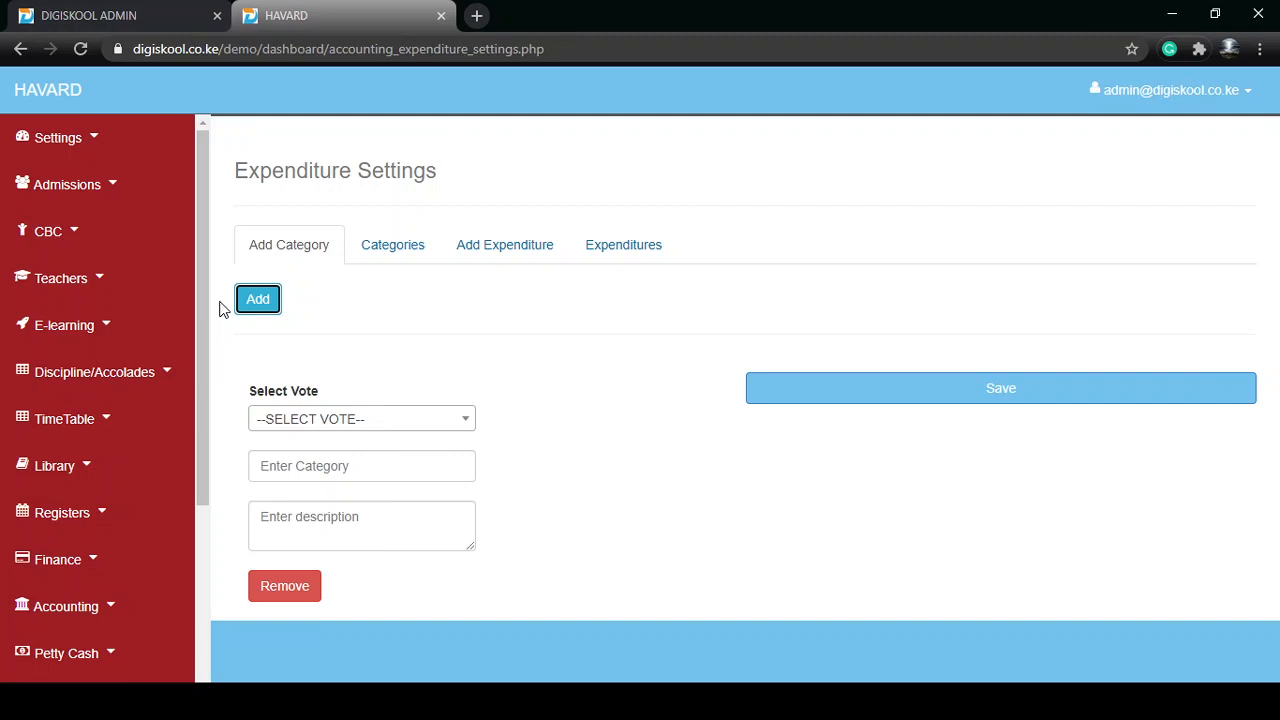
click(312, 419)
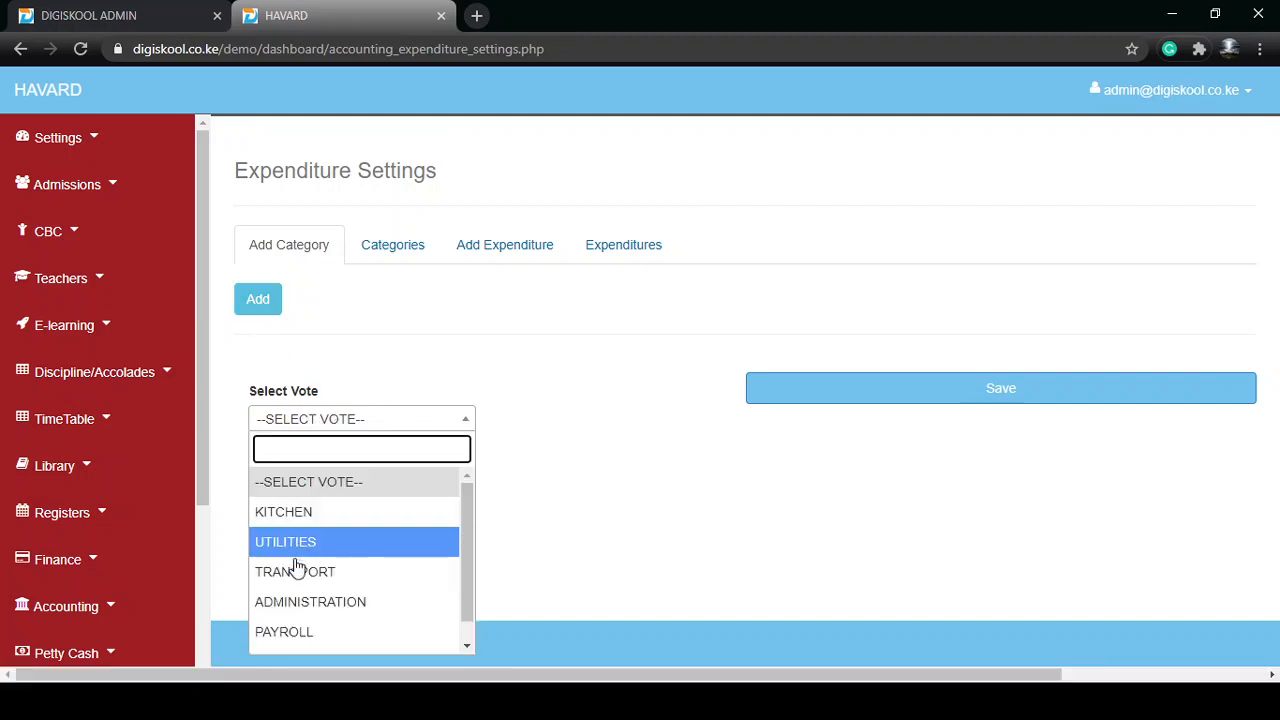
scroll(297, 568, down, 1)
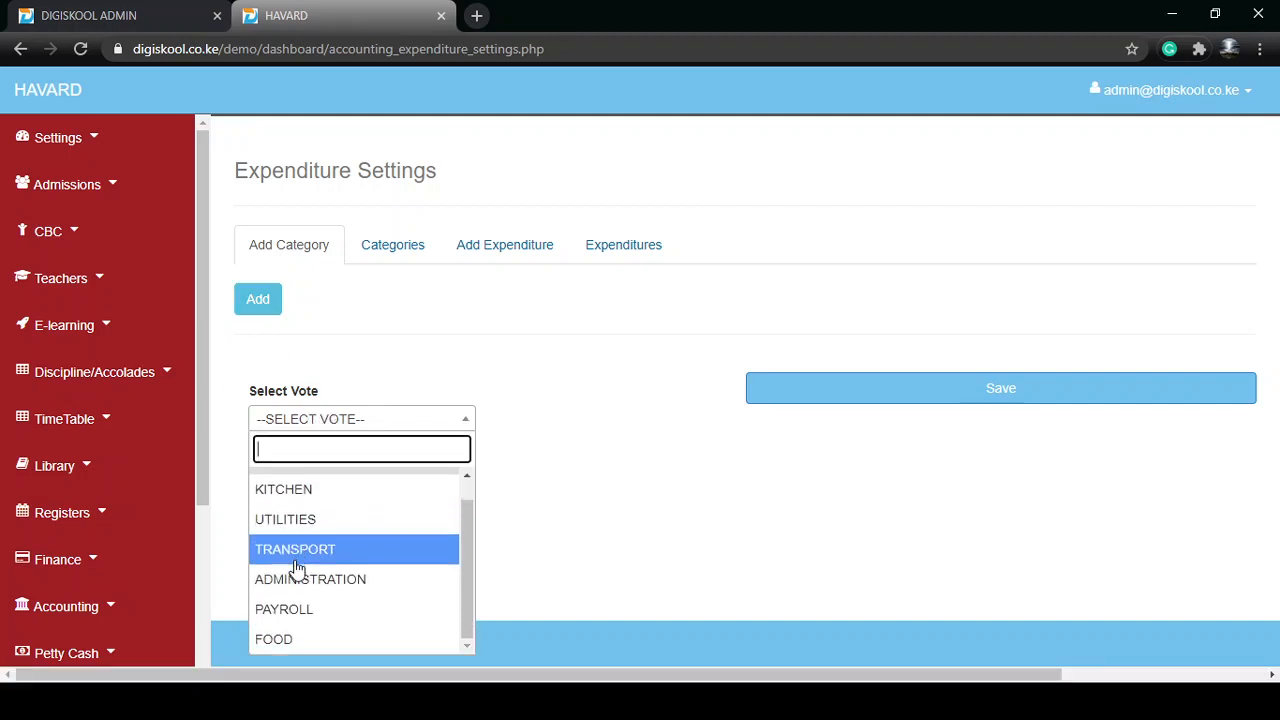
click(304, 645)
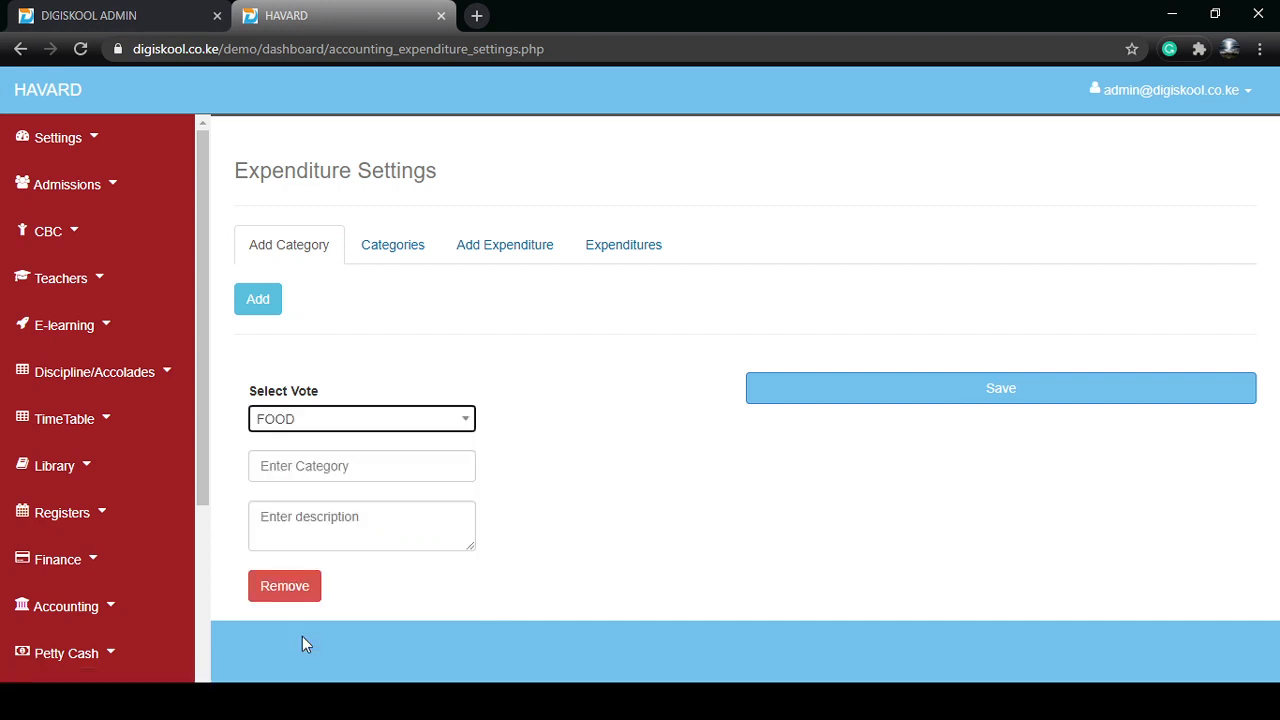
click(313, 463)
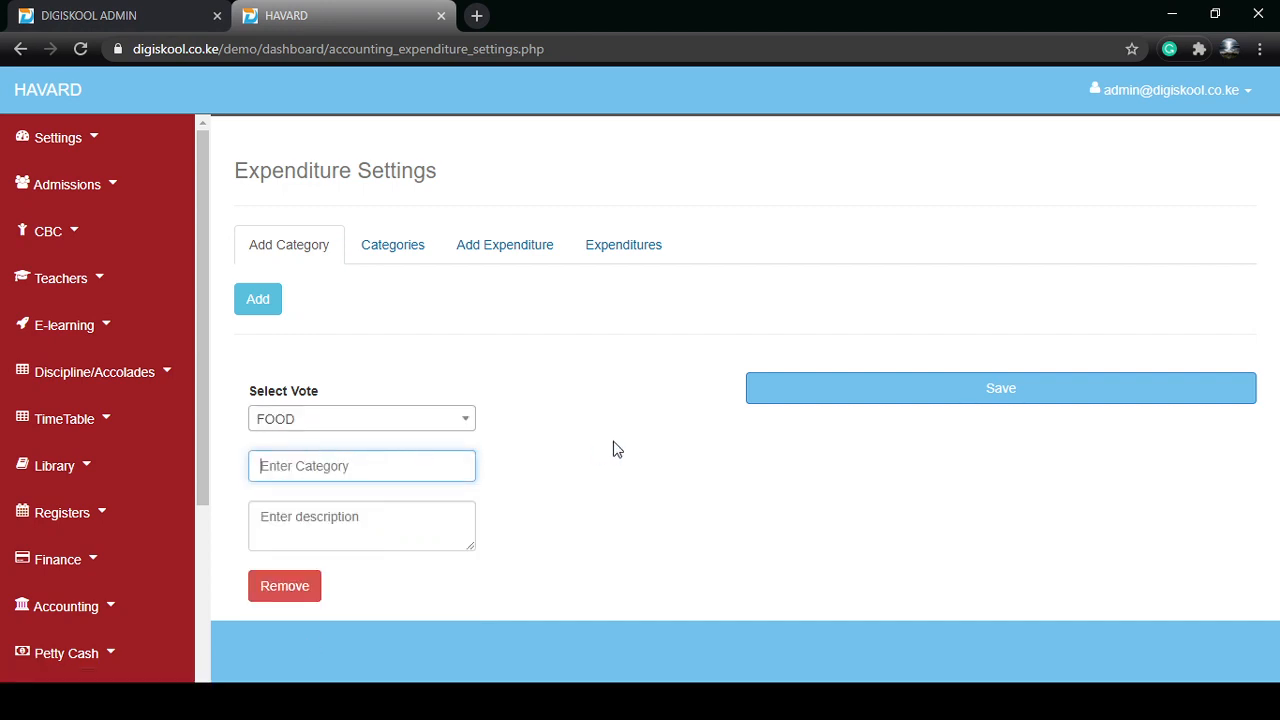
click(504, 433)
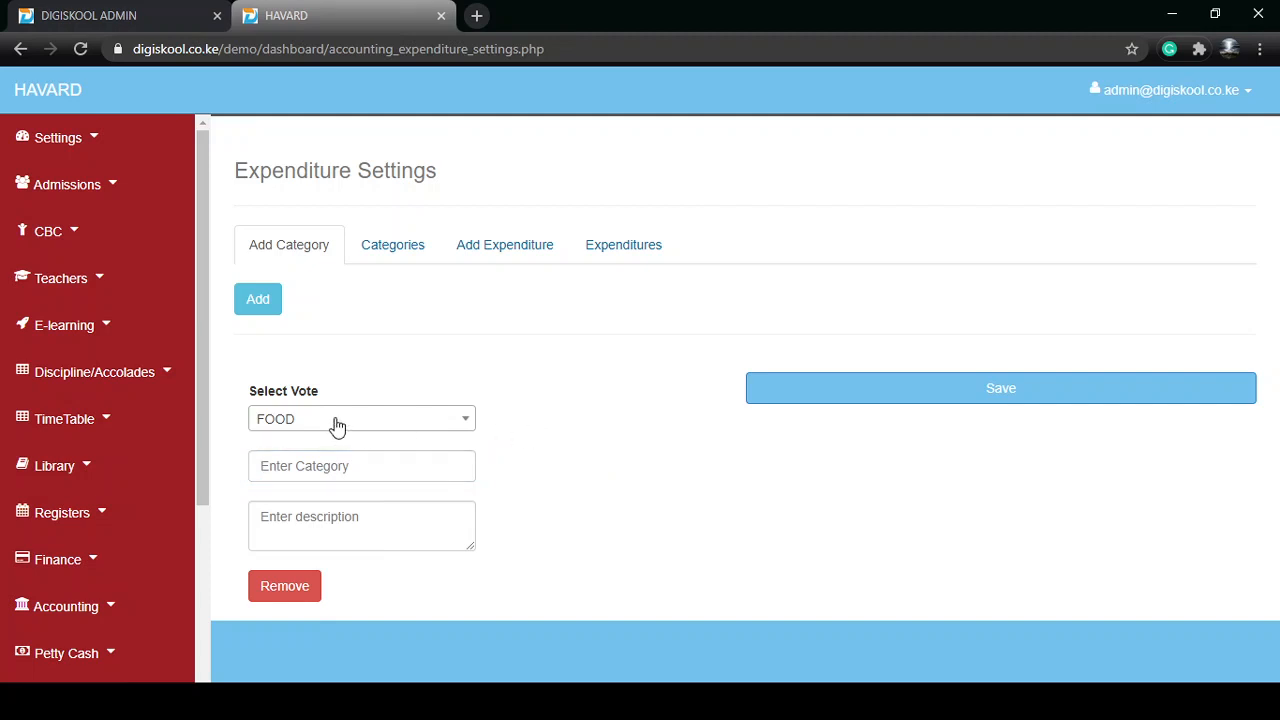
click(304, 462)
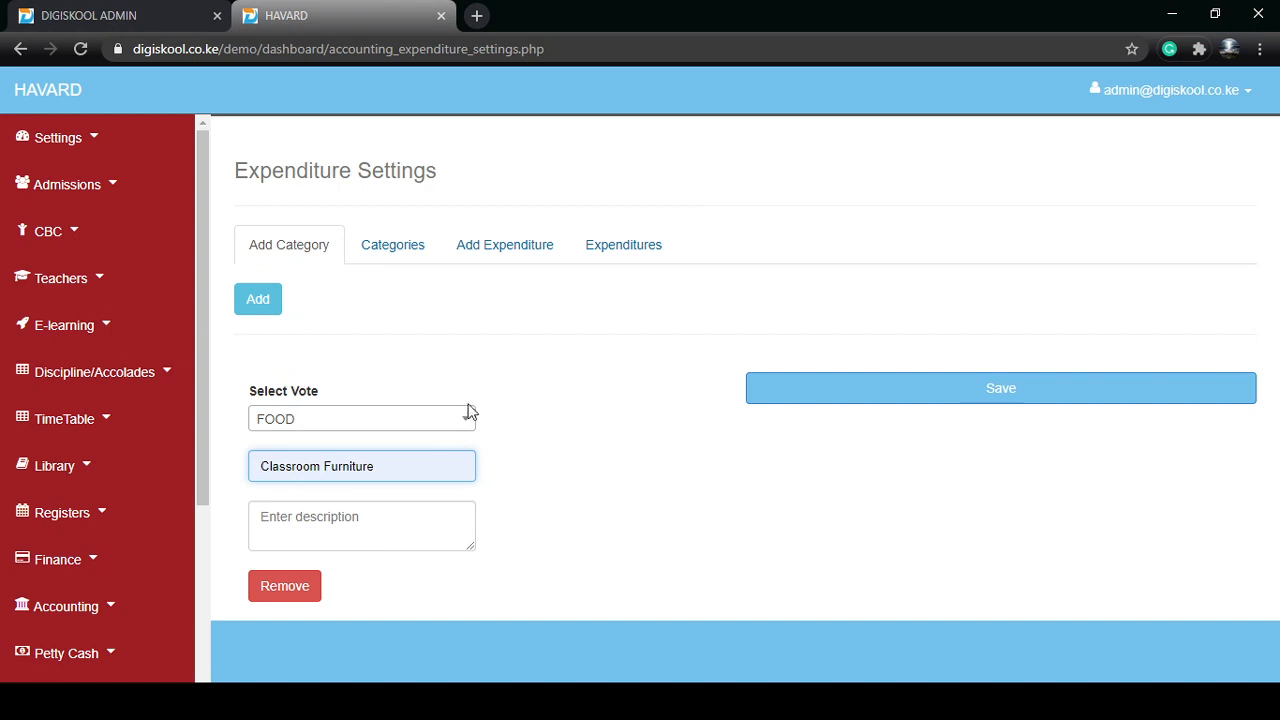
click(520, 397)
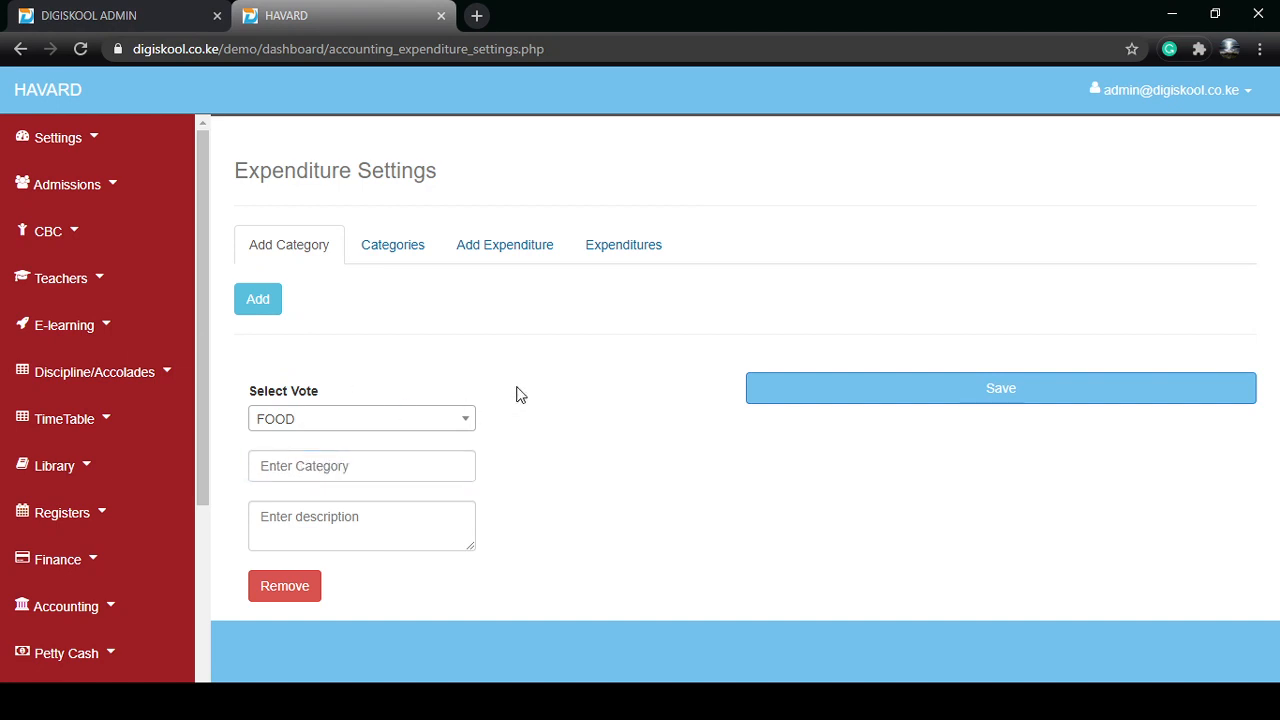
Step: Review both pages of existing categories and the expenditures list, and return to the new category form
click(390, 249)
scroll(580, 470, down, 2)
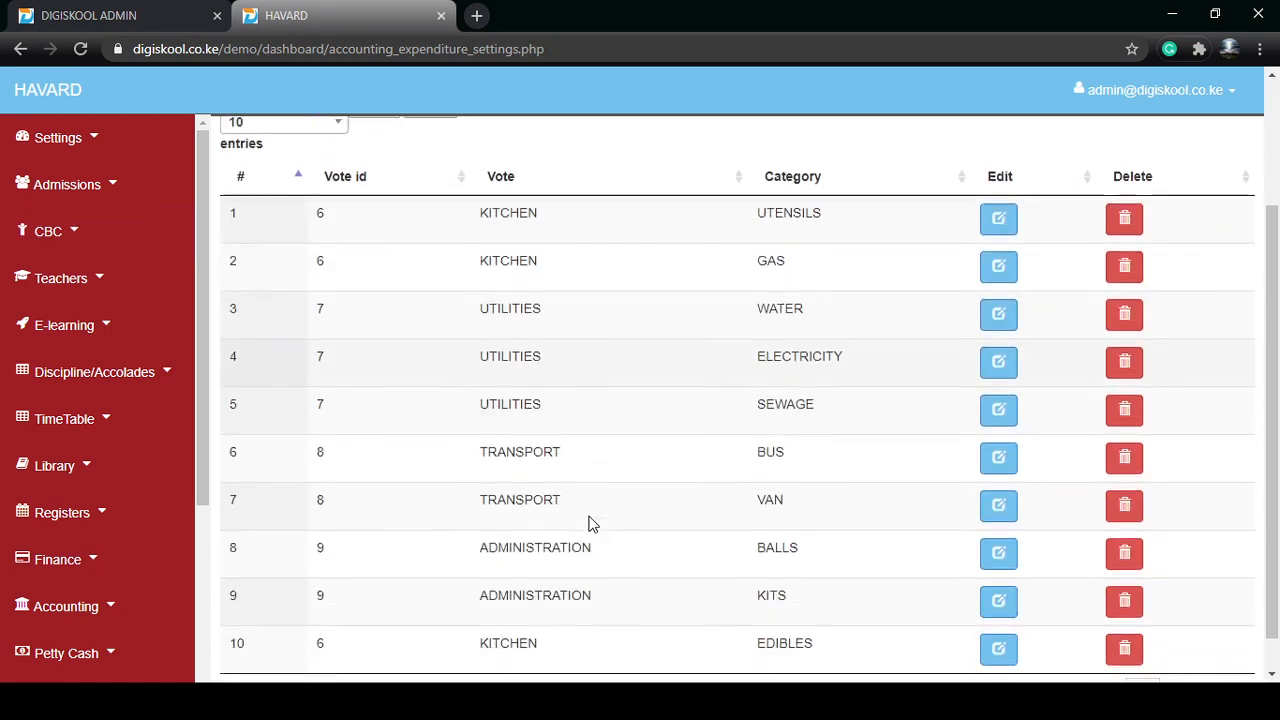
scroll(590, 523, down, 1)
click(1188, 660)
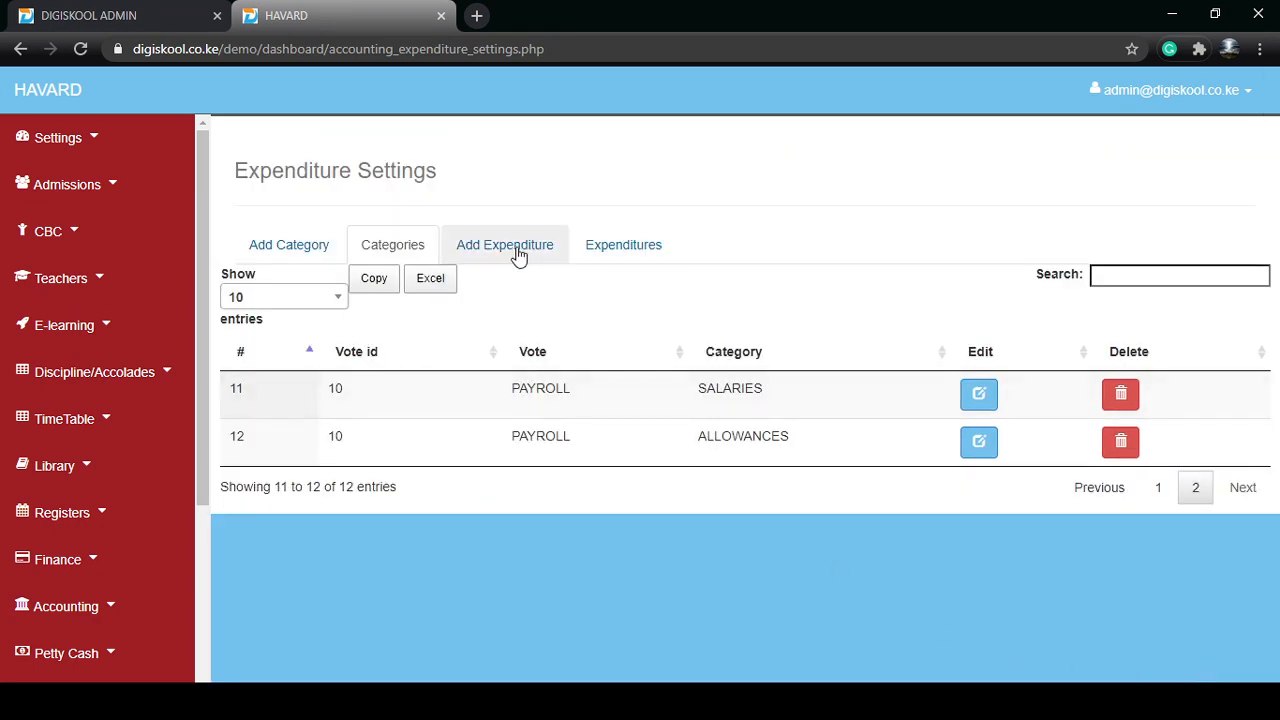
click(599, 250)
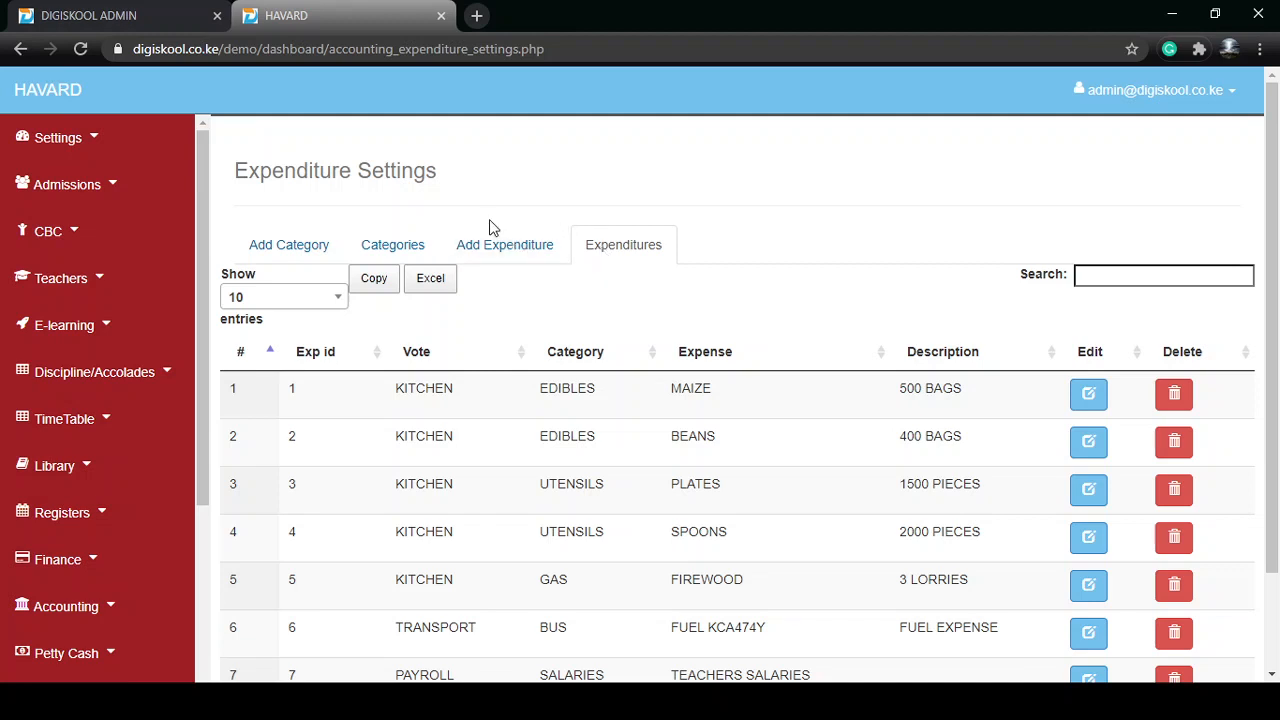
click(393, 245)
click(303, 247)
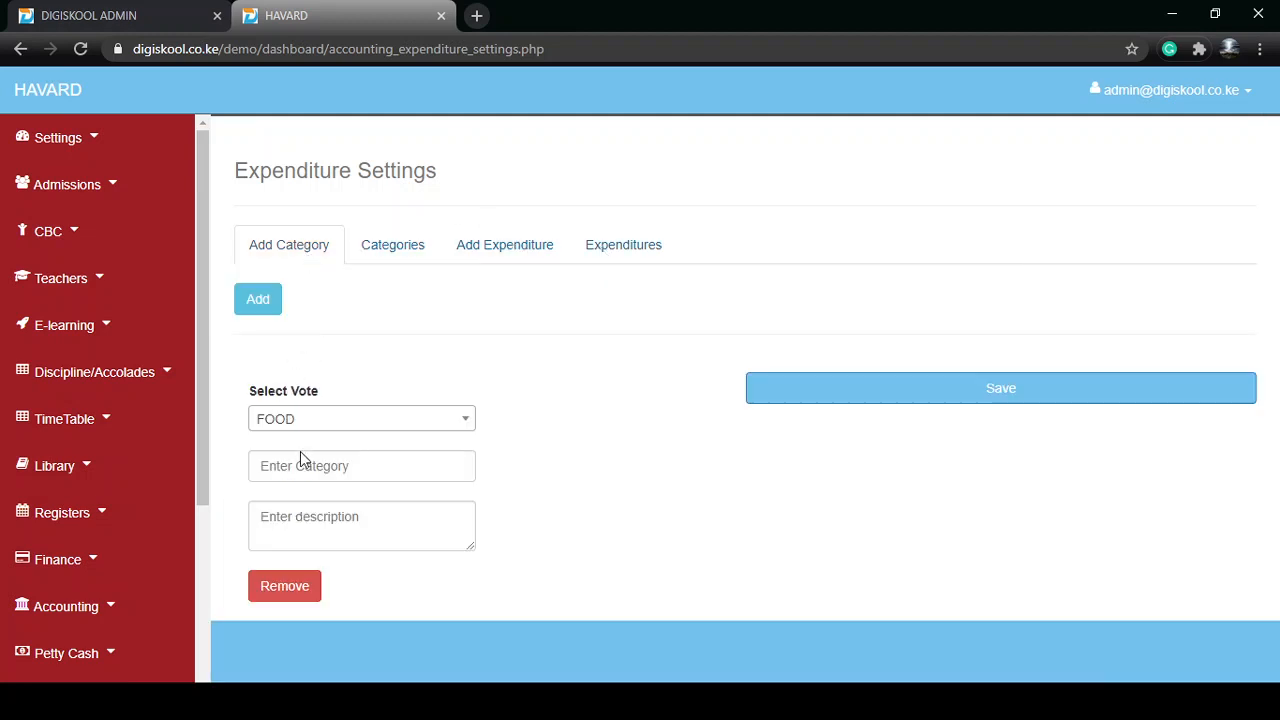
click(300, 416)
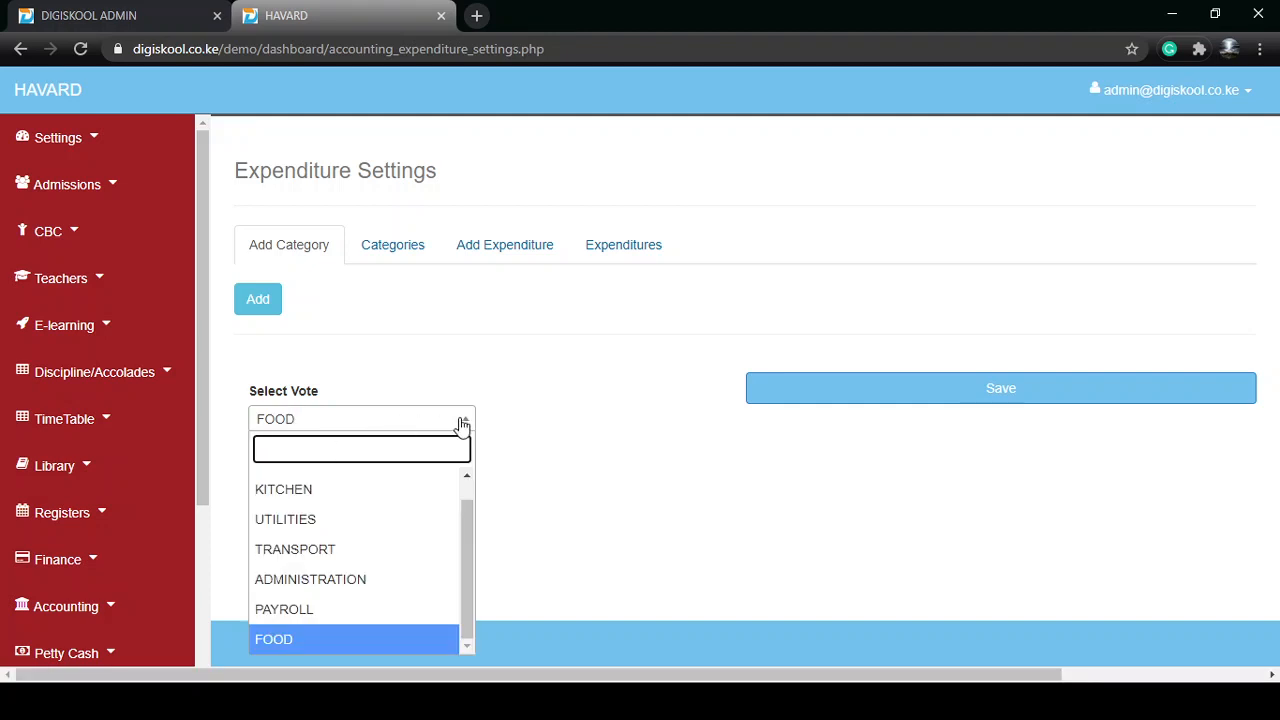
click(462, 422)
click(290, 467)
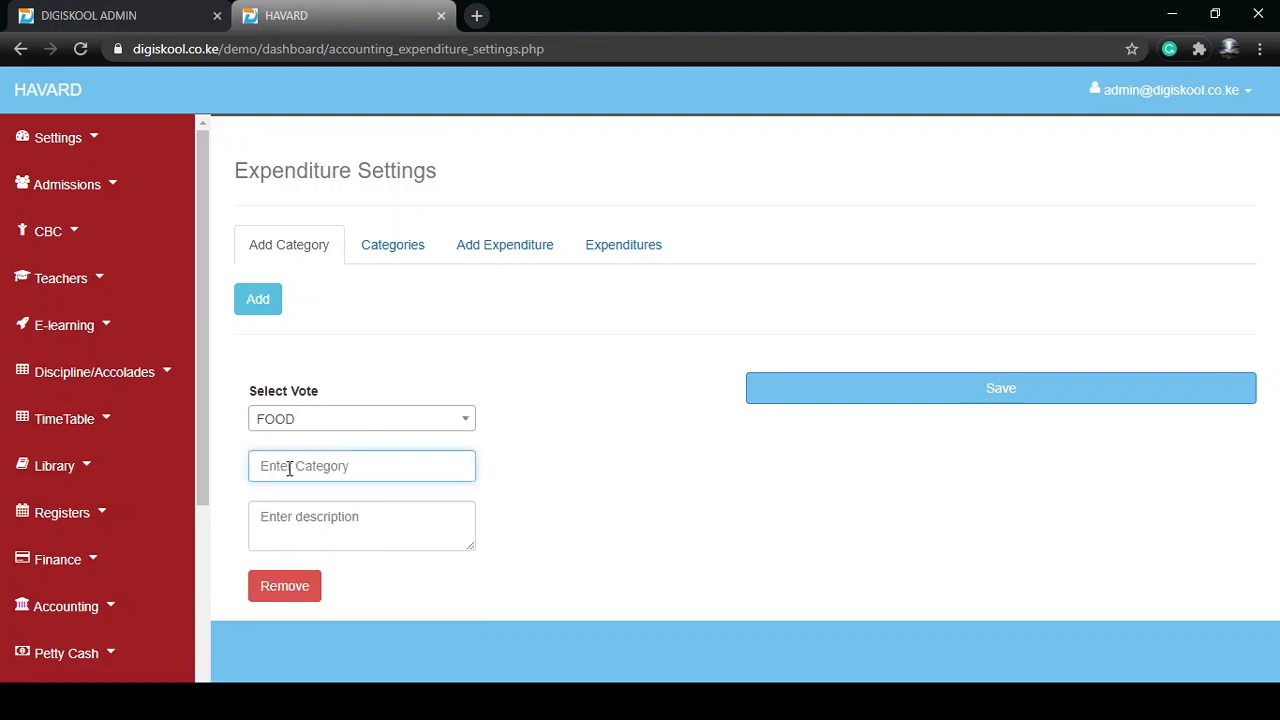
click(441, 350)
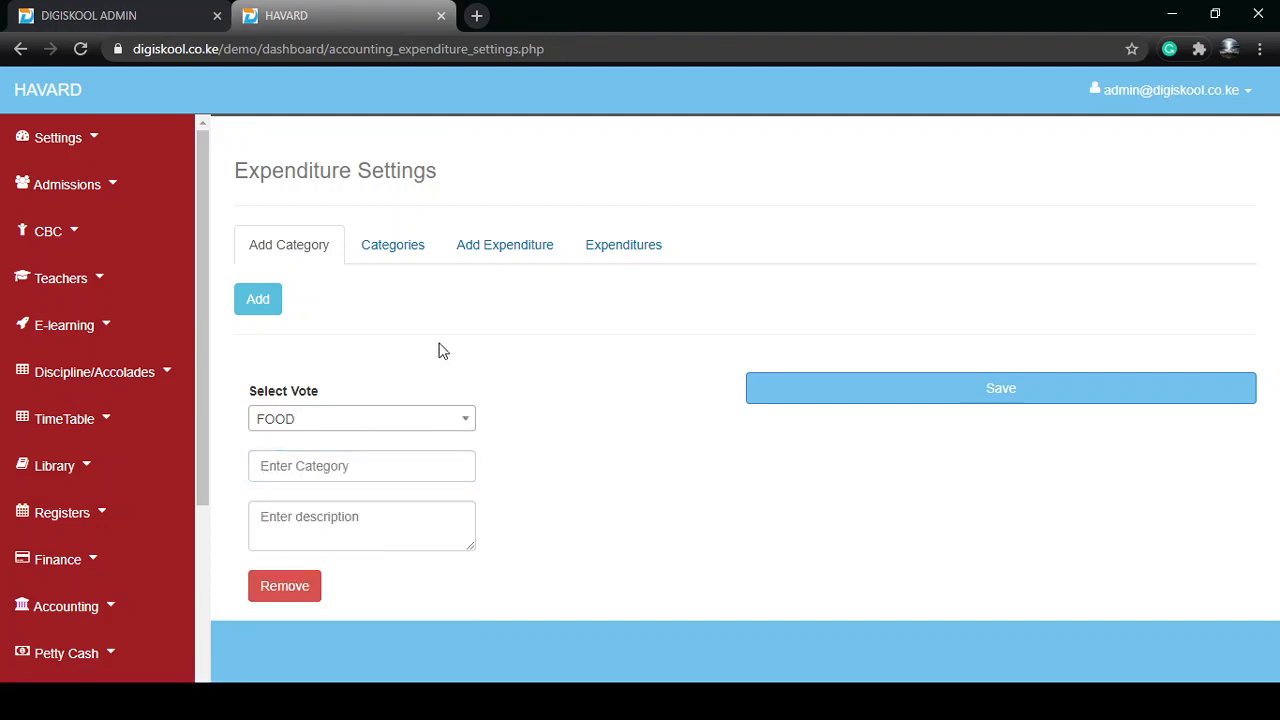
Step: Examine the available votes and the existing categories under the KITCHEN vote on the first page of the category list
click(314, 424)
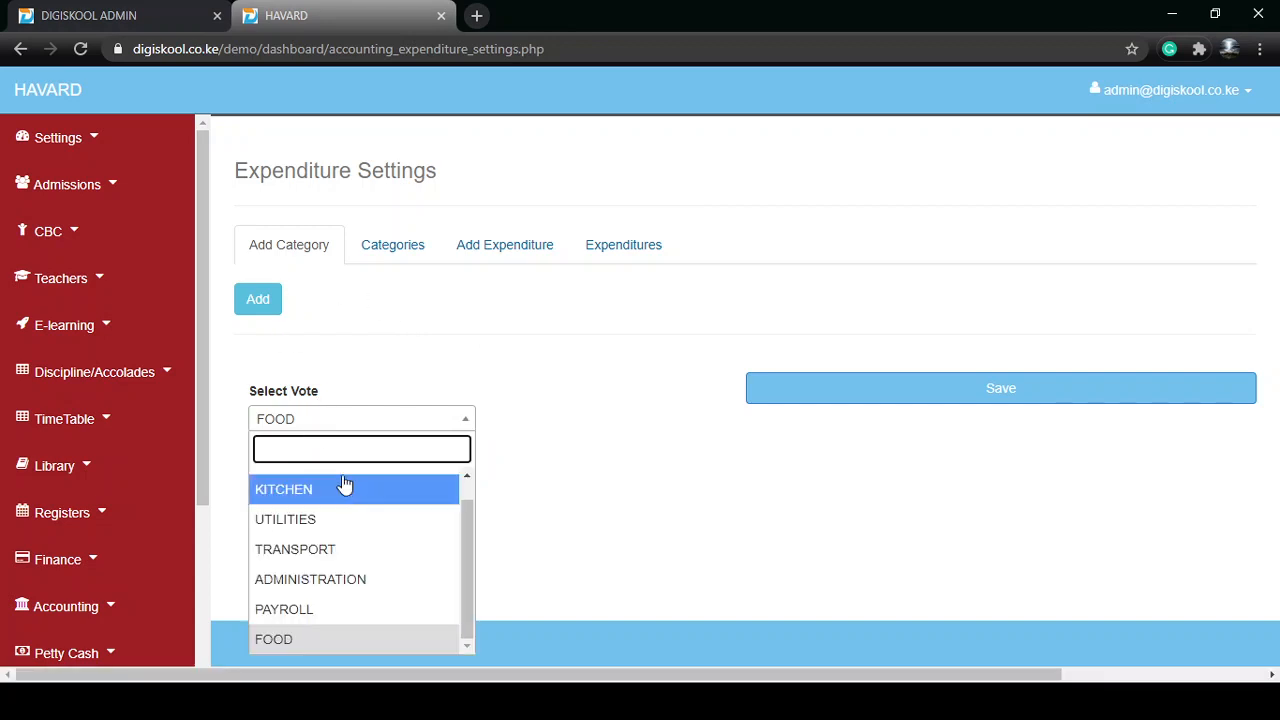
click(390, 247)
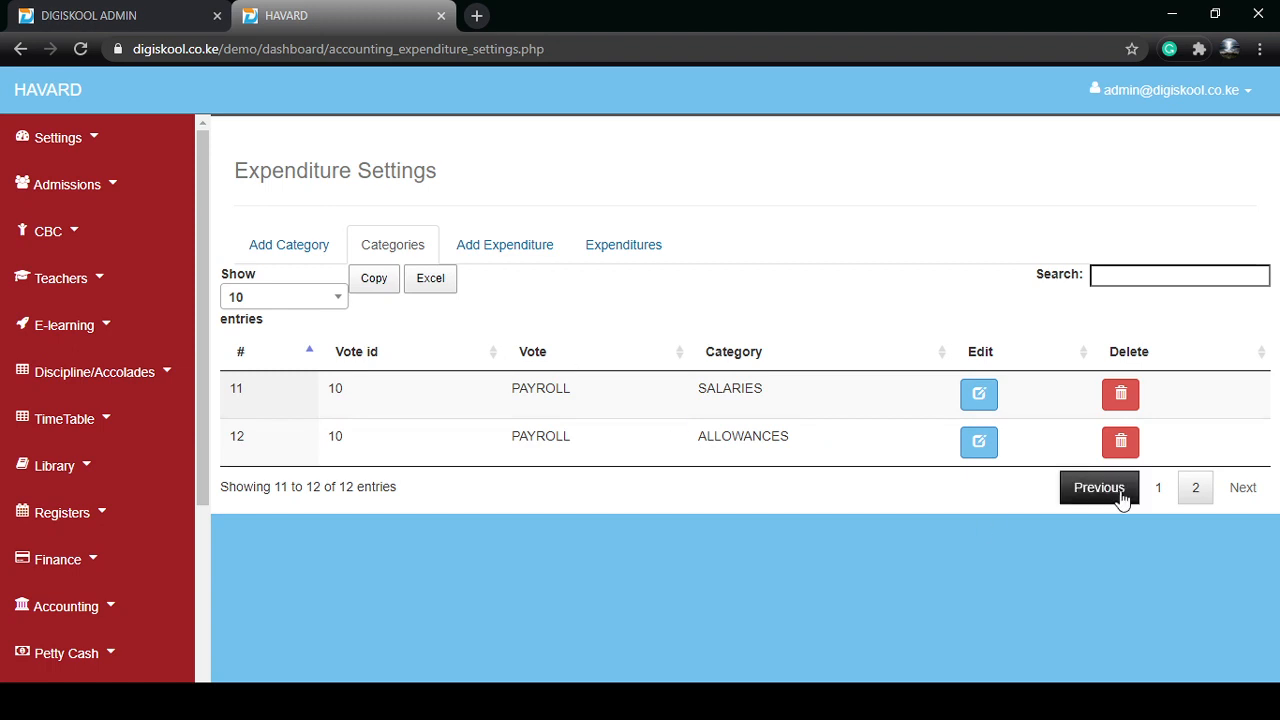
click(1155, 489)
scroll(620, 430, down, 1)
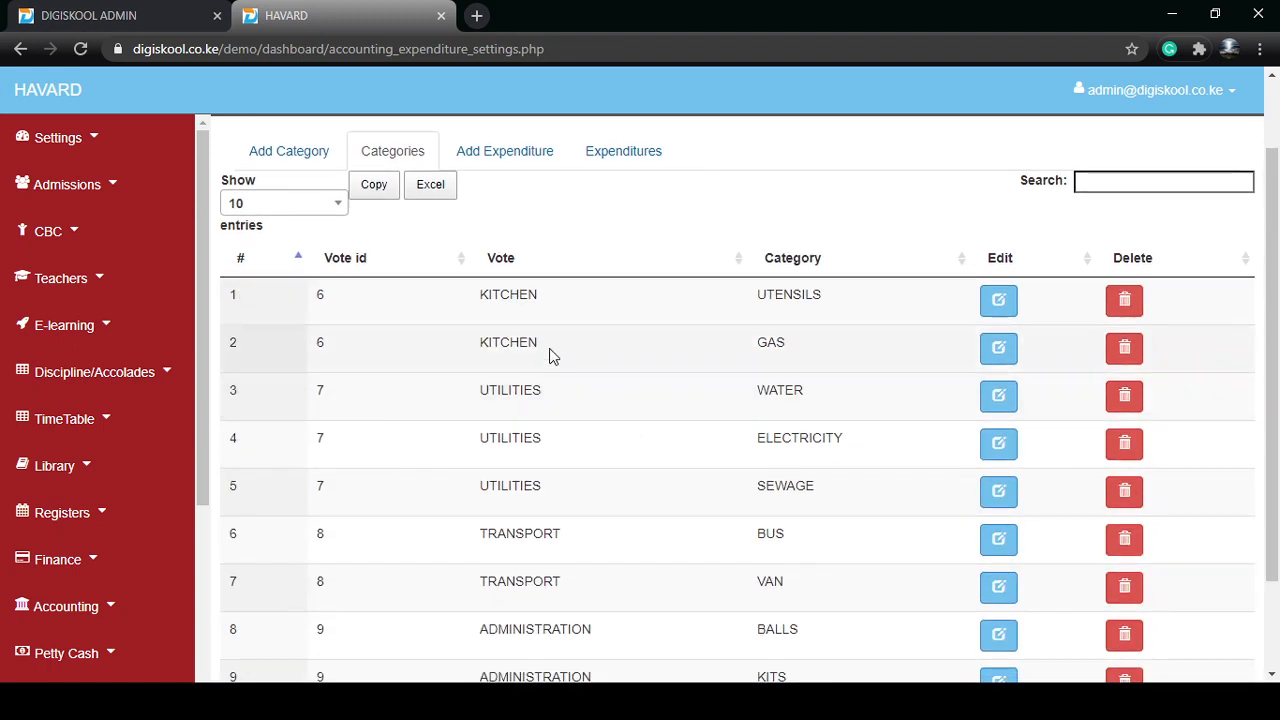
double_click(520, 292)
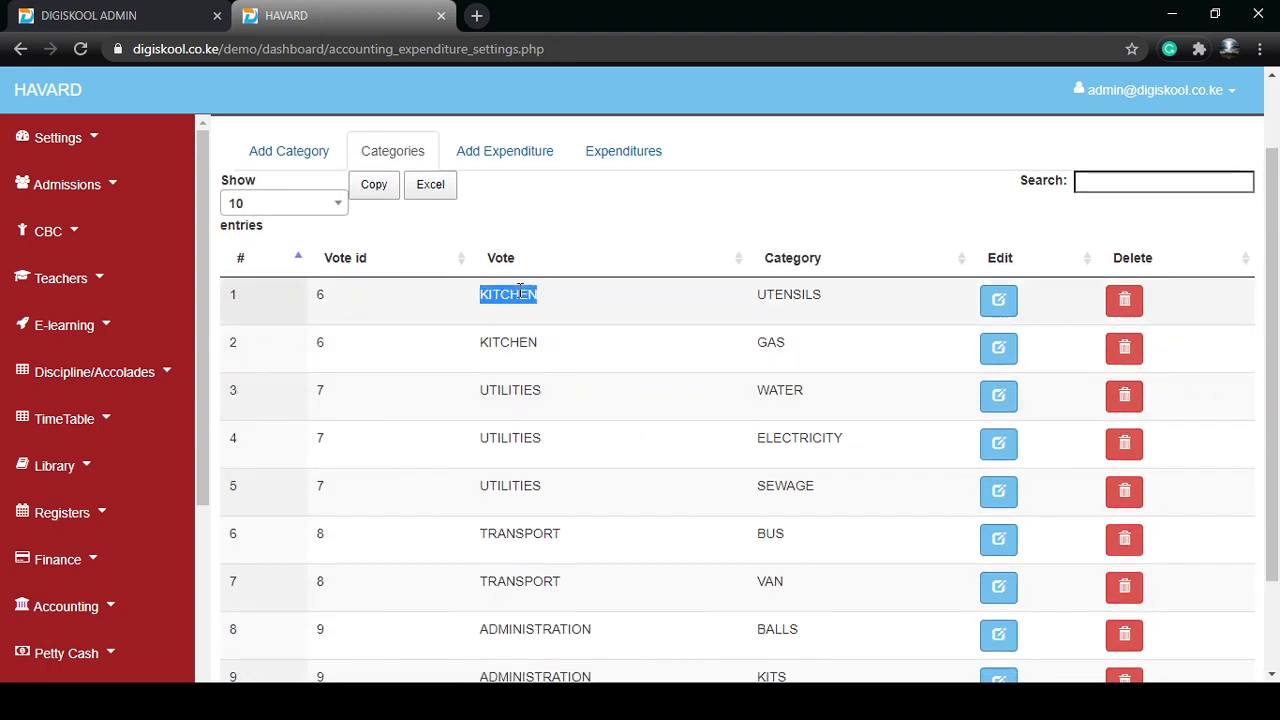
double_click(772, 292)
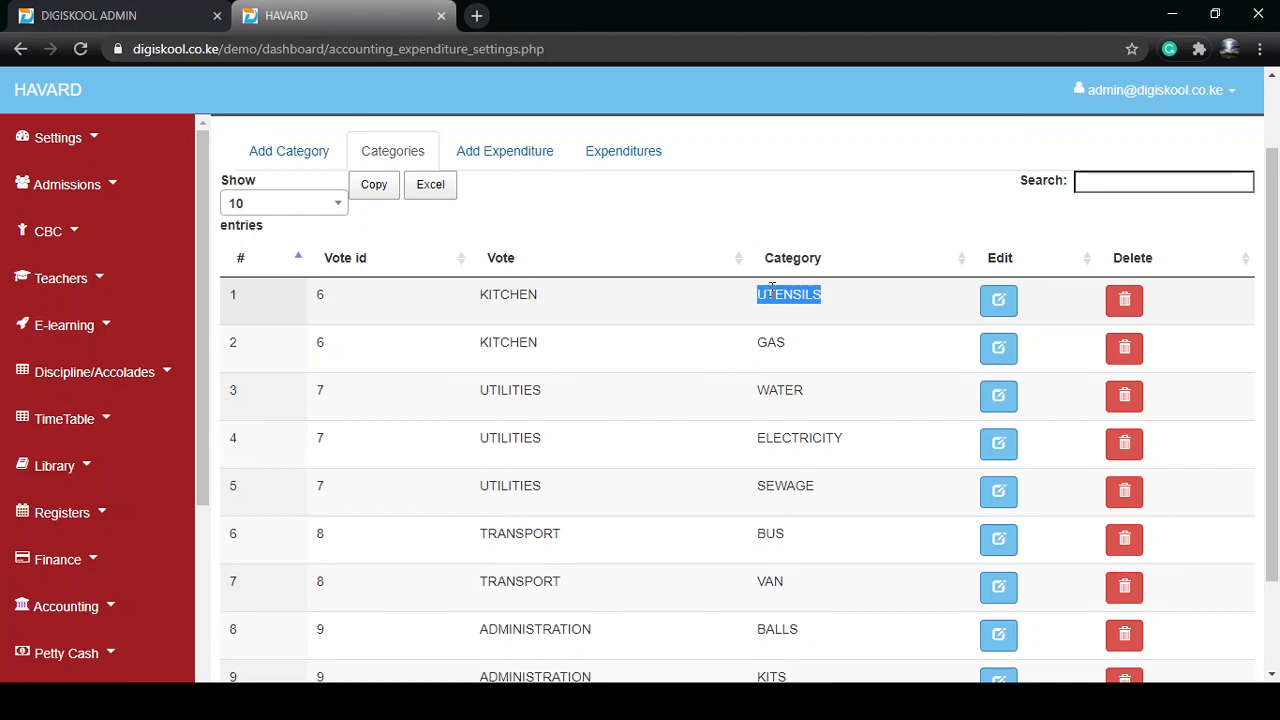
click(772, 292)
double_click(772, 292)
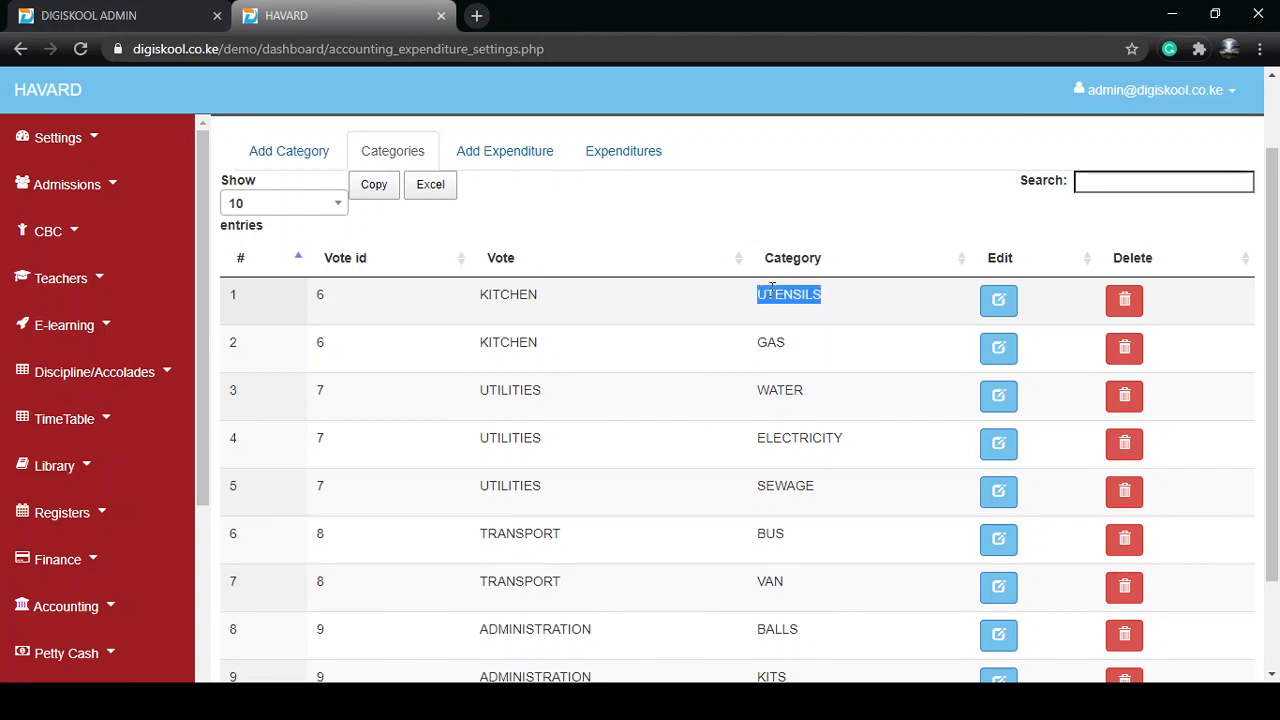
double_click(769, 342)
click(769, 342)
double_click(769, 342)
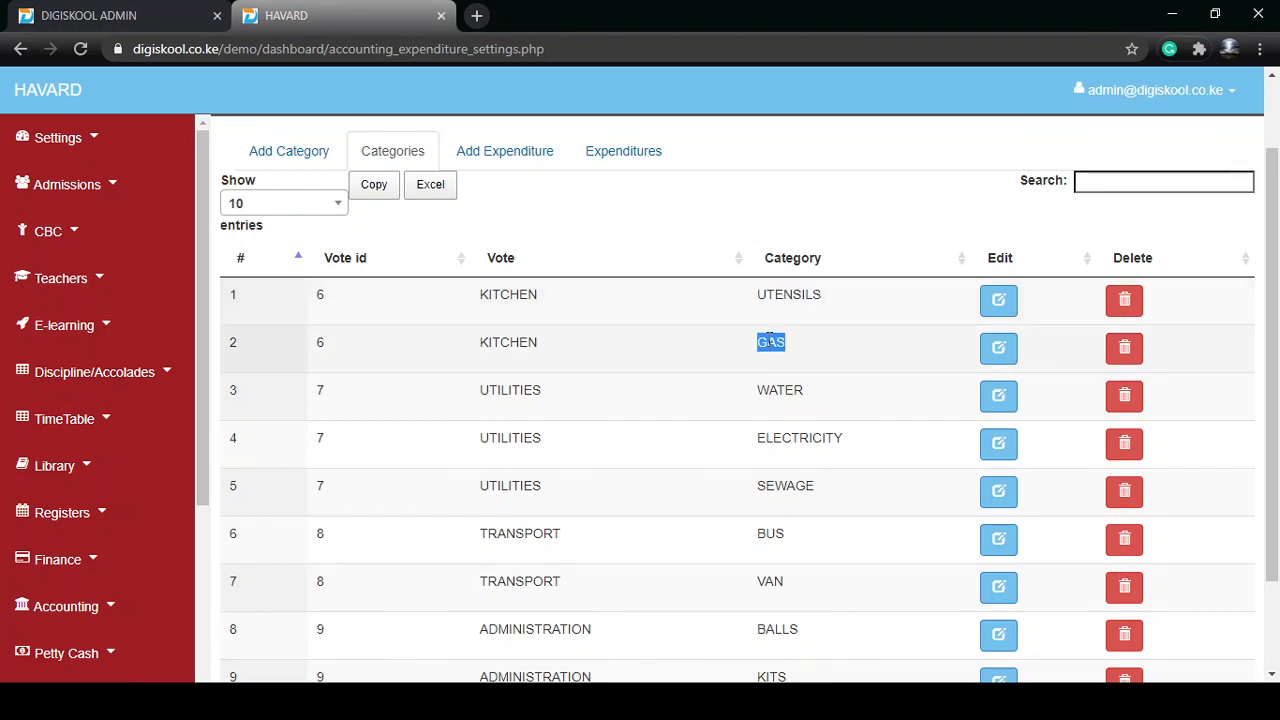
Step: Examine the categories under the UTILITIES vote and the remaining entries on the first page of the category list
click(515, 390)
double_click(515, 390)
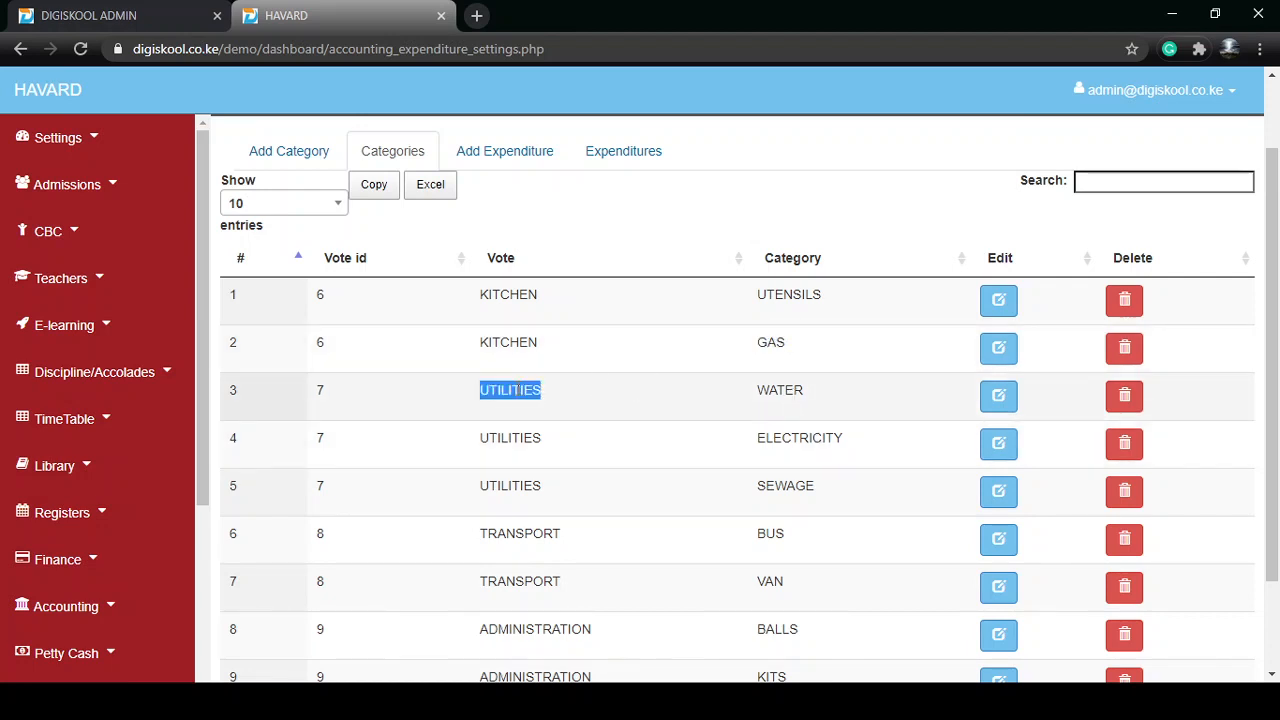
click(793, 390)
double_click(793, 390)
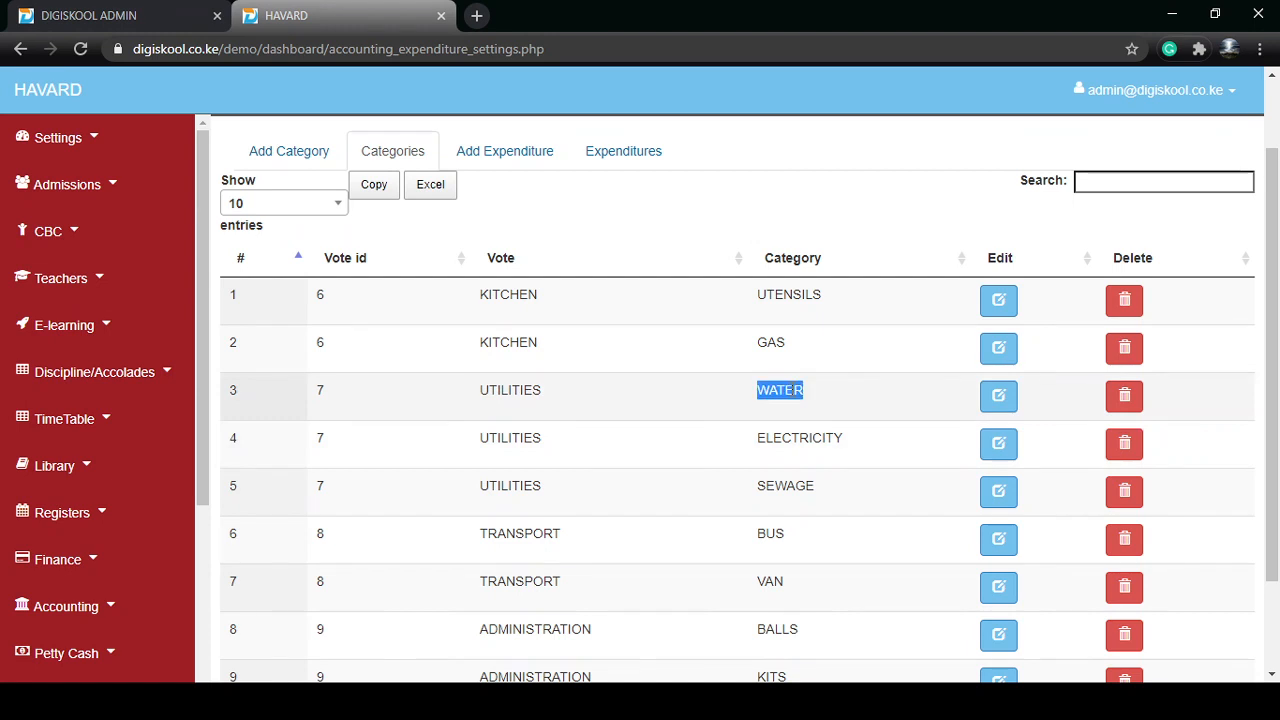
double_click(791, 440)
click(791, 490)
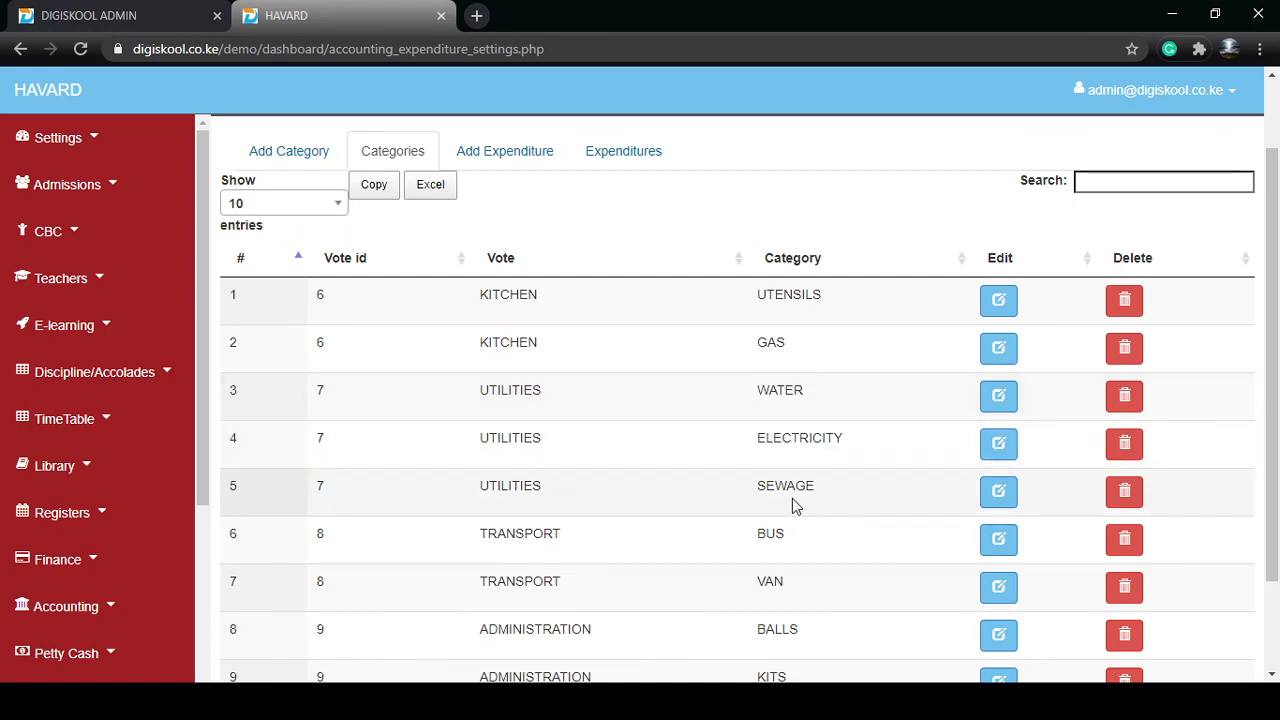
scroll(758, 563, down, 1)
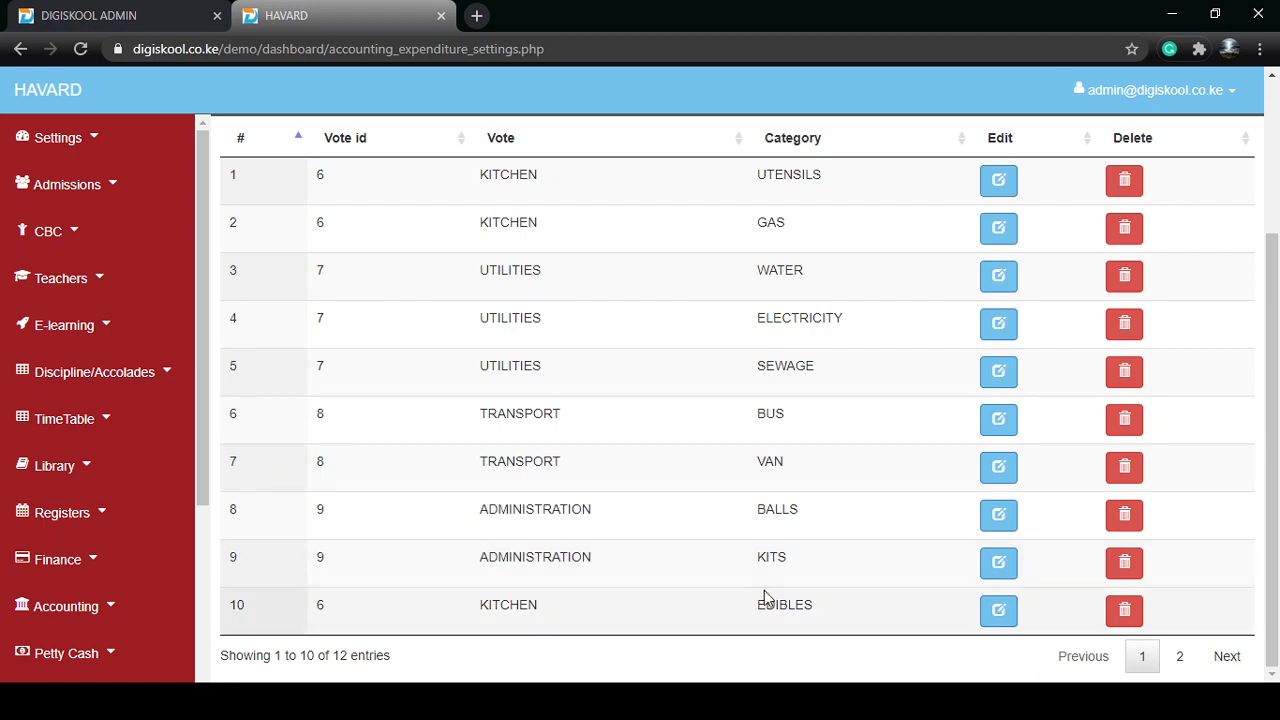
scroll(797, 517, up, 2)
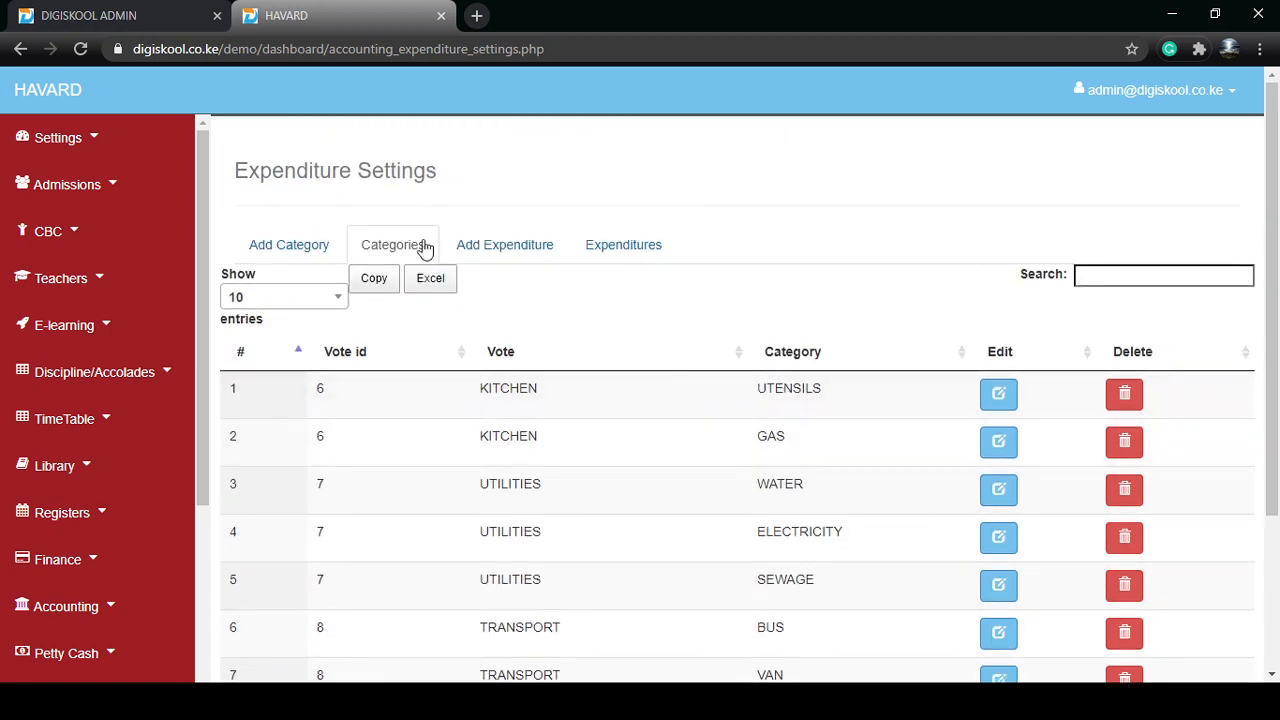
Step: Return to the new category form and assign the entry to the TRANSPORT vote
click(308, 247)
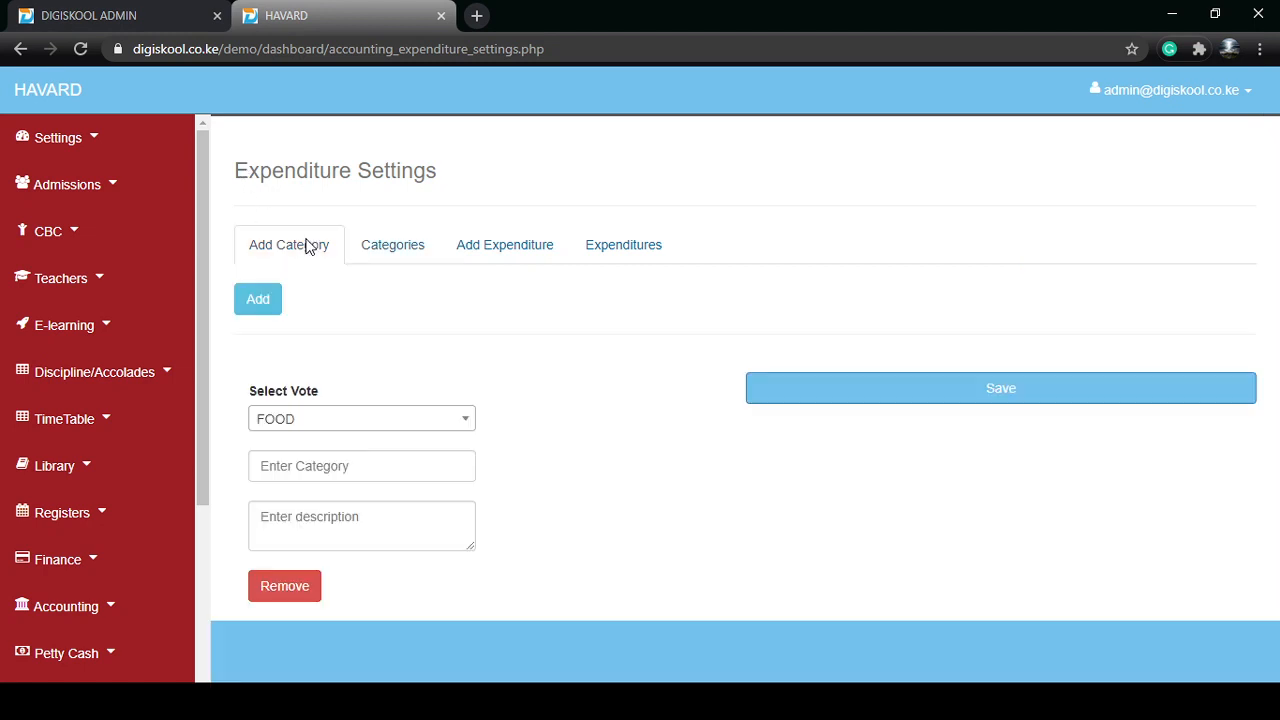
click(328, 419)
click(320, 491)
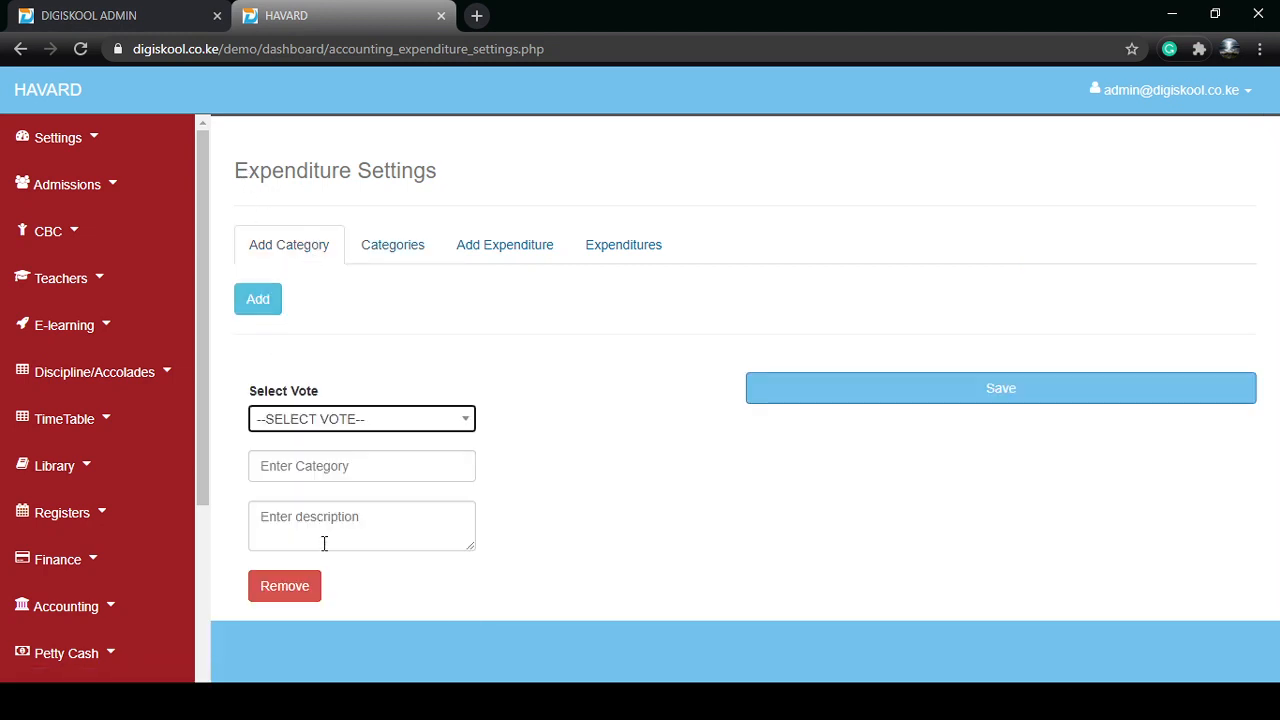
click(312, 419)
click(340, 571)
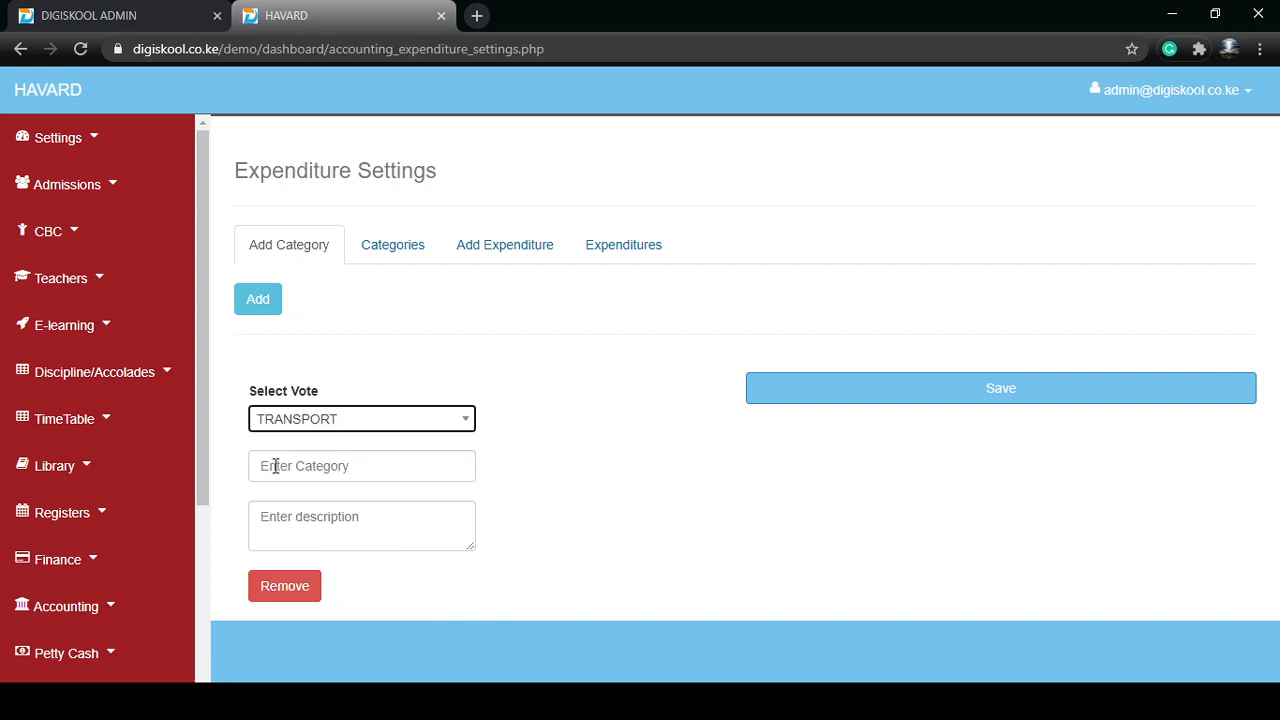
click(327, 476)
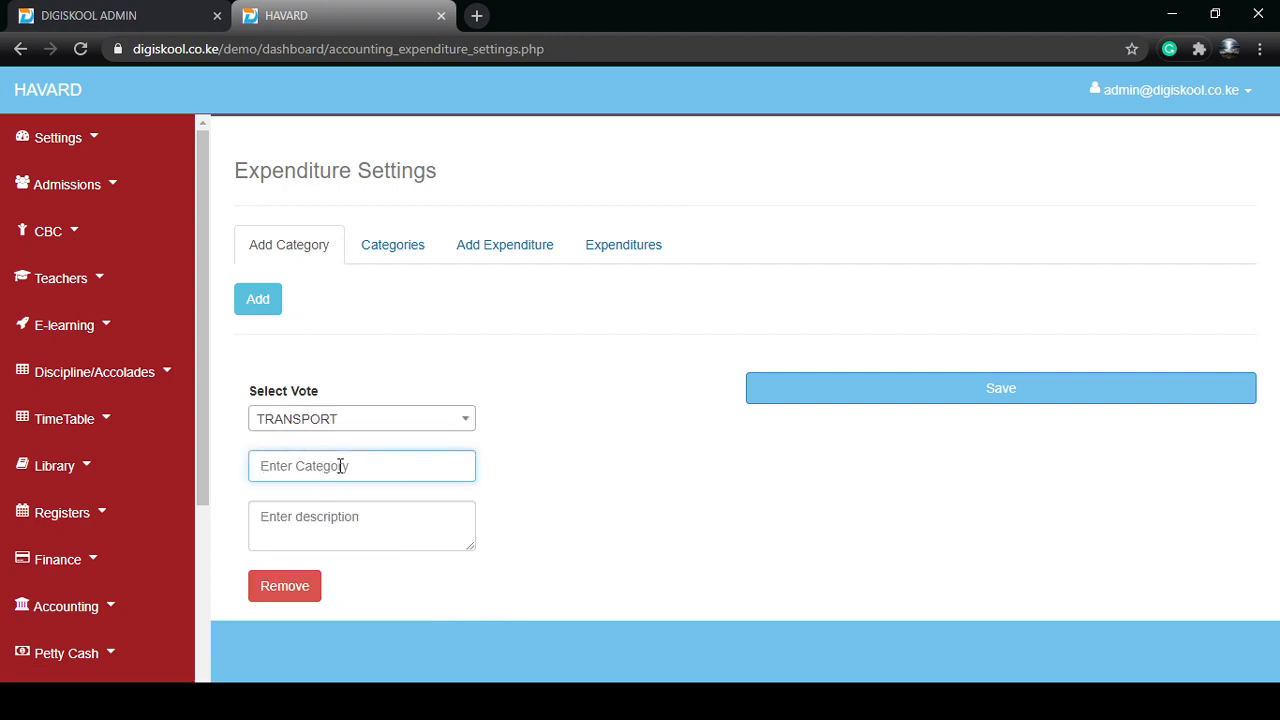
click(440, 528)
Step: Inspect the vote and category name in the edit details of the KITCHEN category UTENSILS, and close them without updating
click(420, 246)
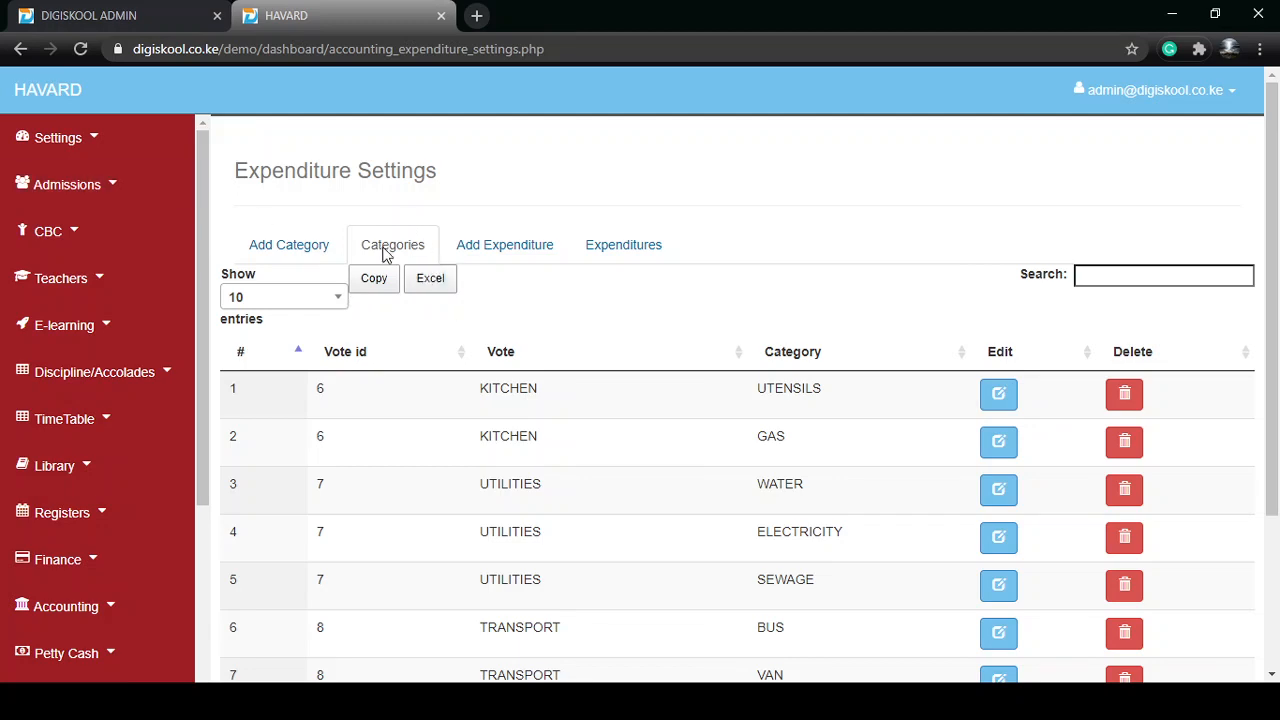
click(1000, 400)
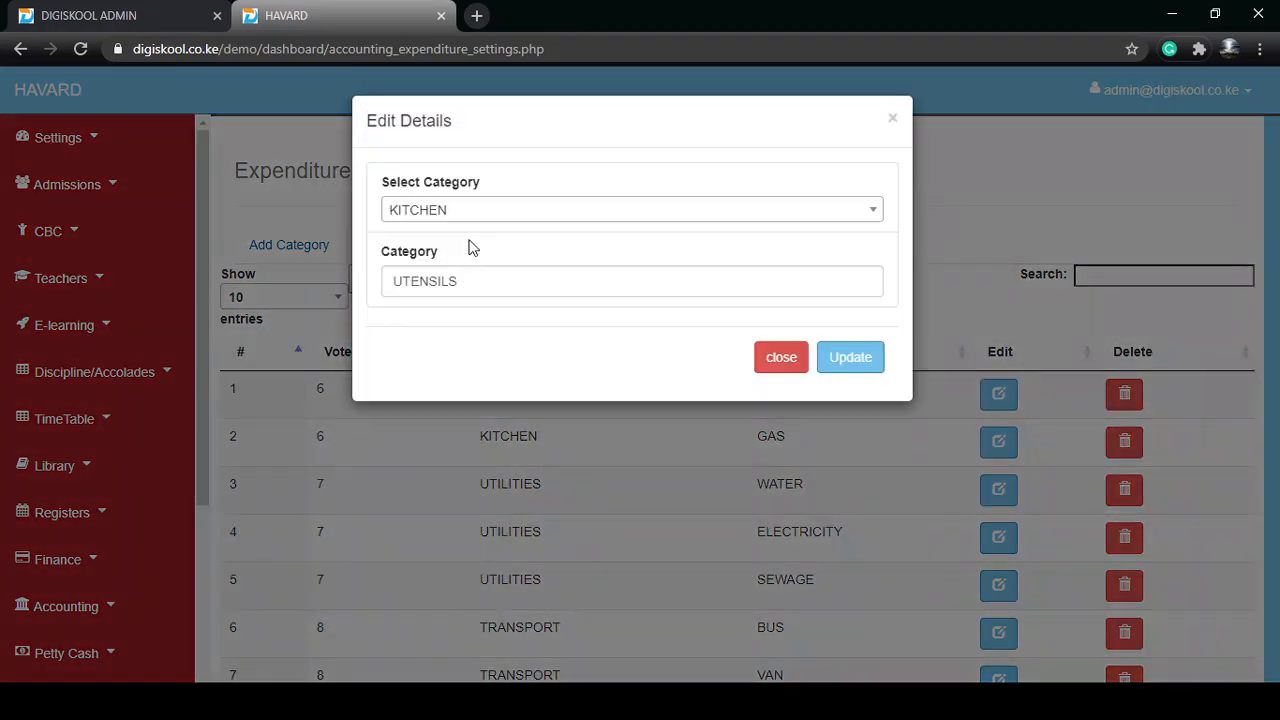
click(463, 211)
click(463, 211)
click(463, 211)
click(463, 211)
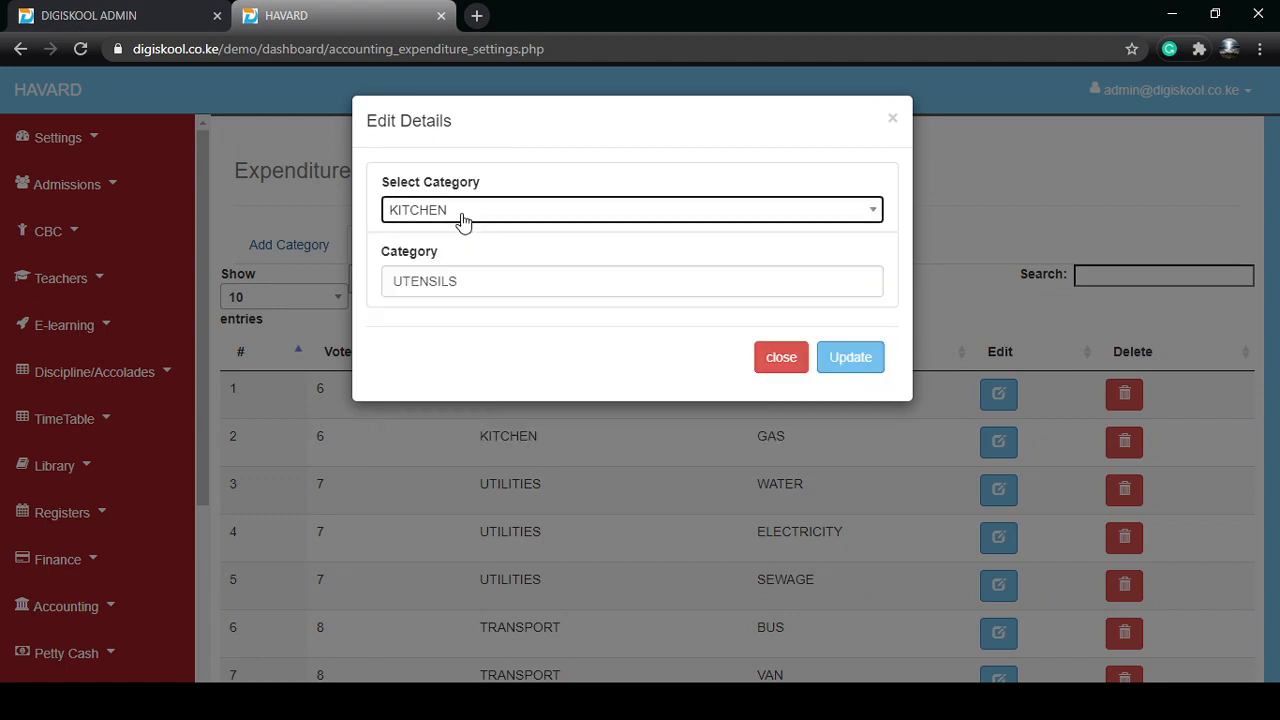
click(471, 278)
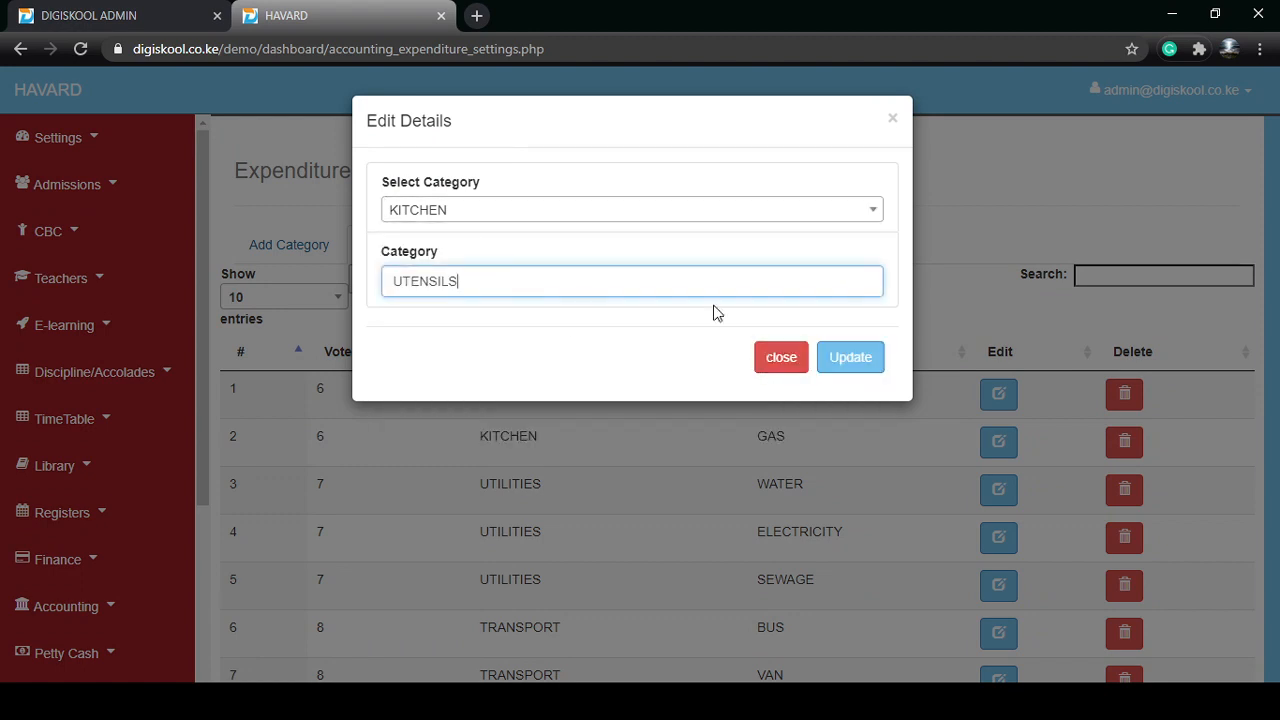
click(471, 216)
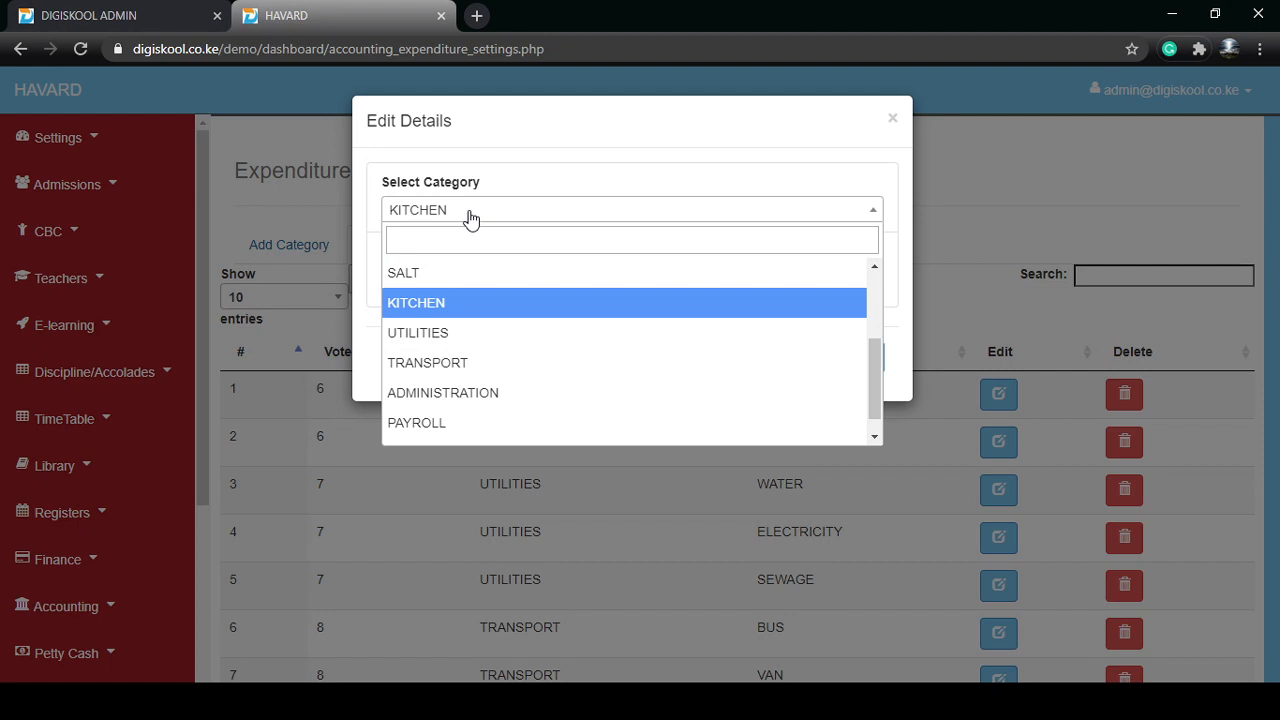
click(471, 218)
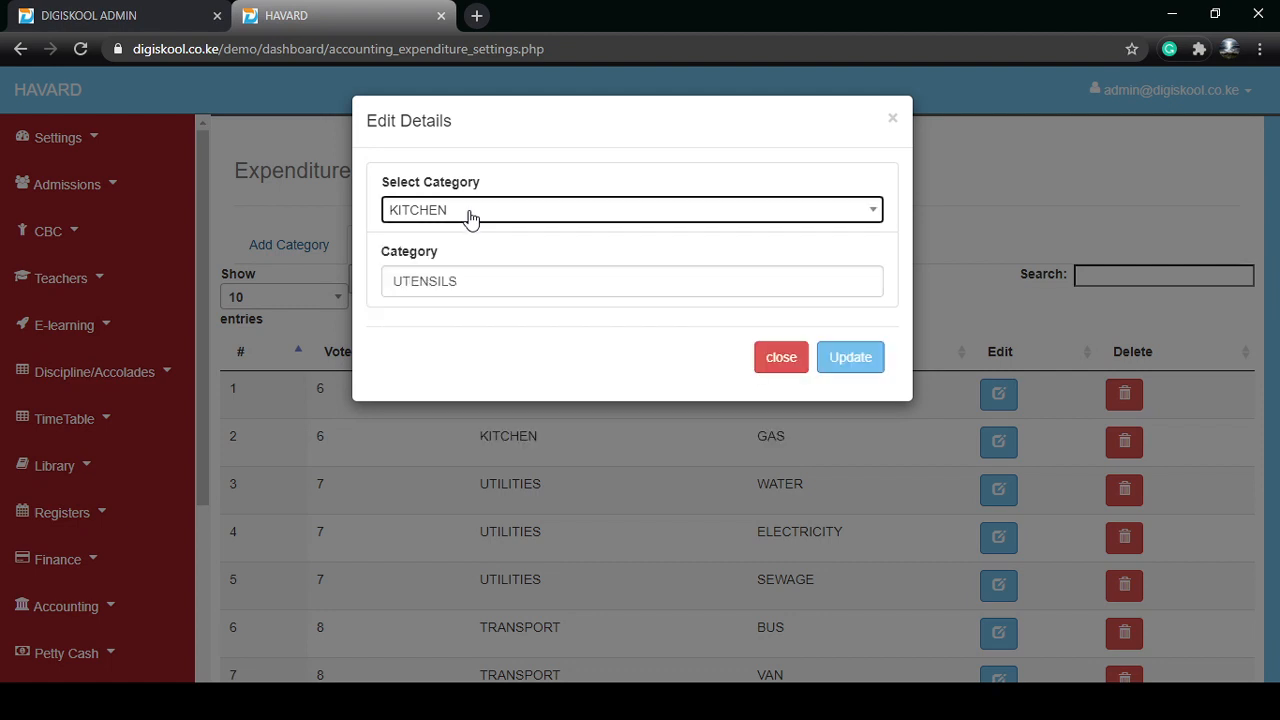
click(789, 364)
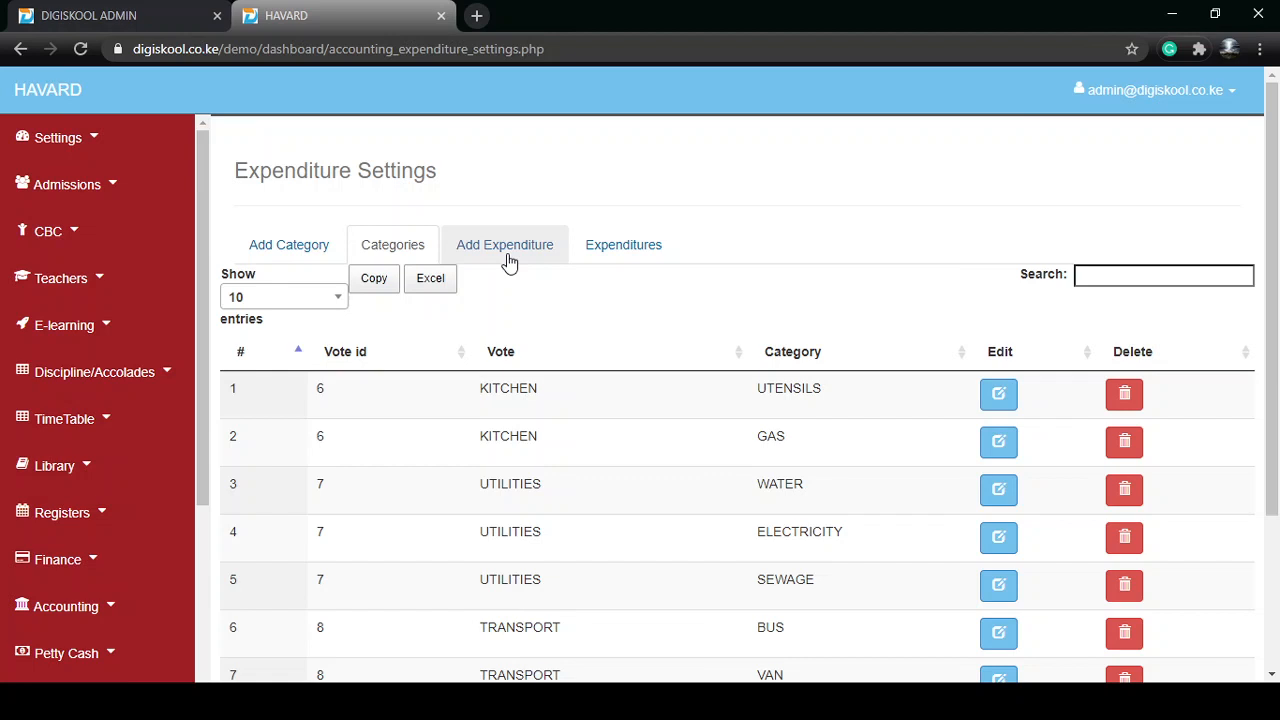
Step: Add a new expenditure entry and assign it to the SEWAGE category under UTILITIES
click(509, 260)
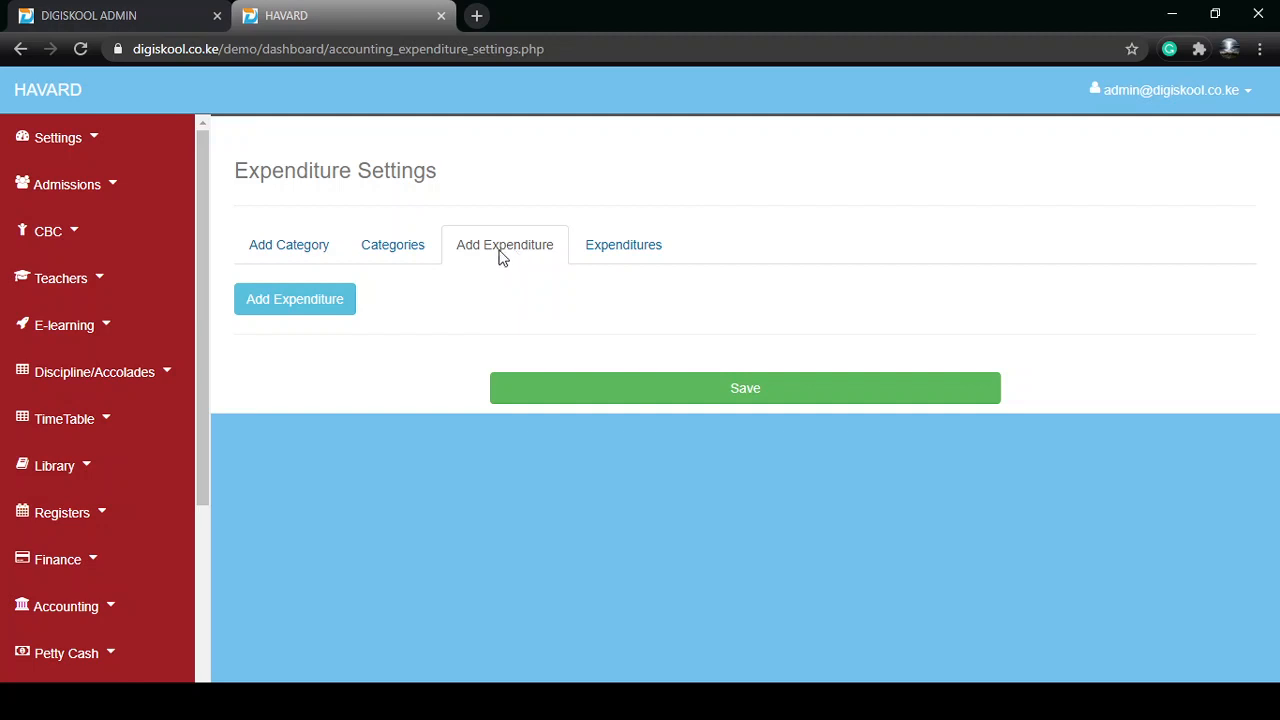
click(285, 301)
click(352, 418)
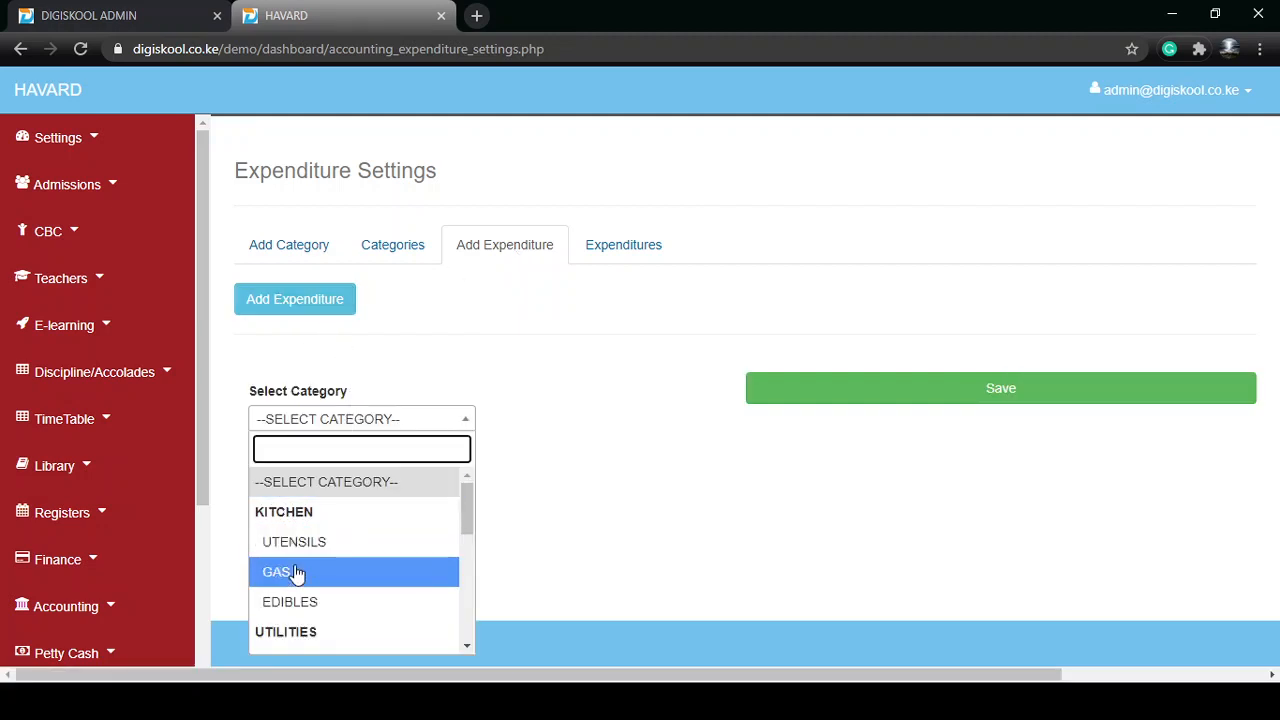
scroll(313, 588, down, 4)
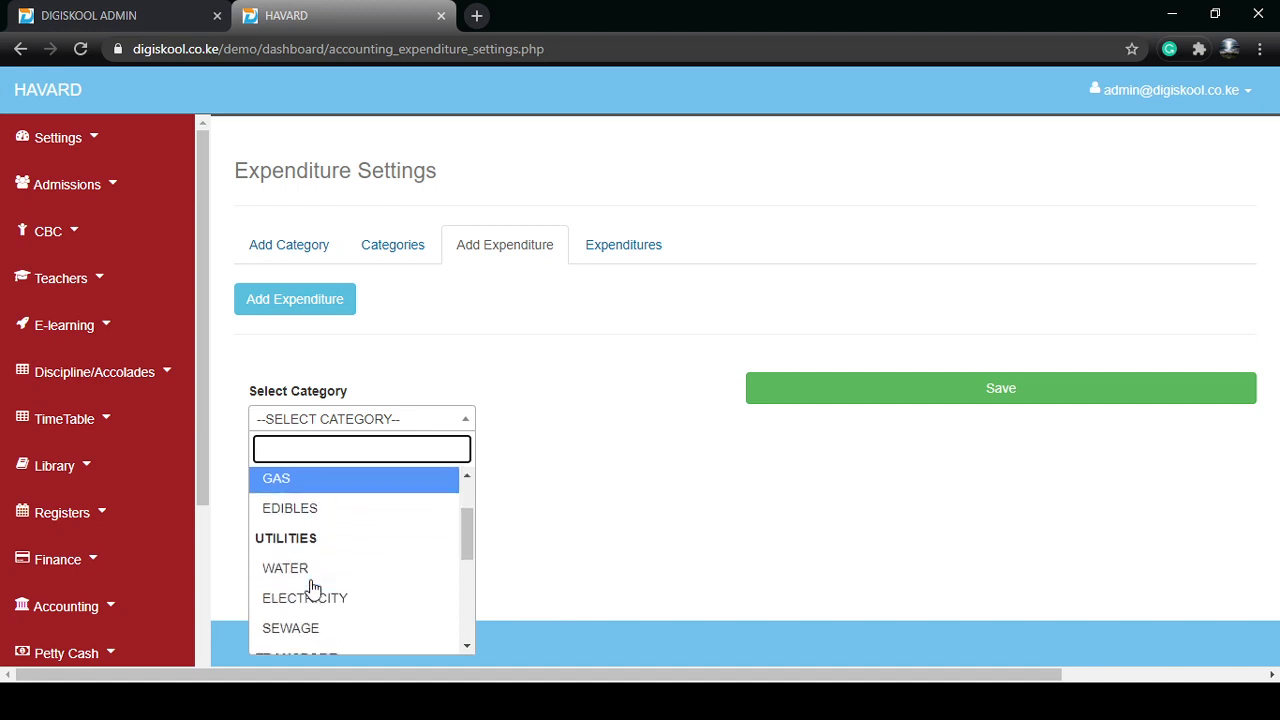
scroll(314, 591, up, 4)
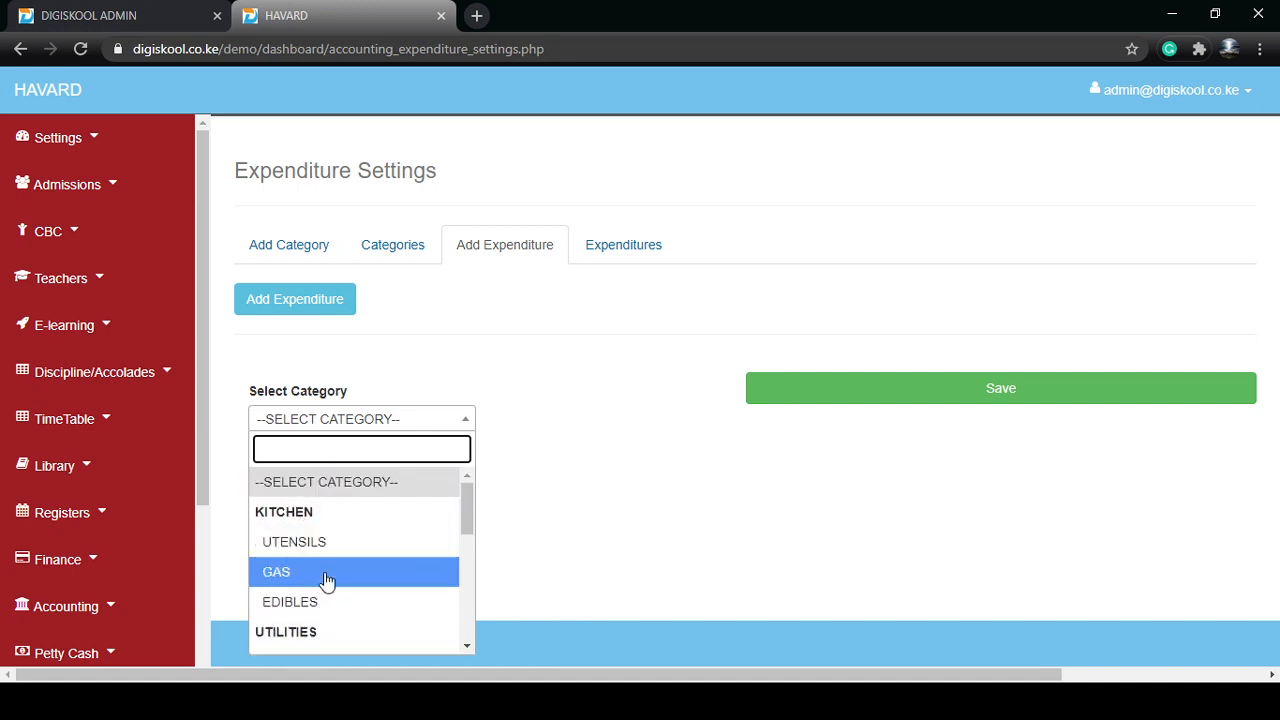
scroll(311, 545, down, 2)
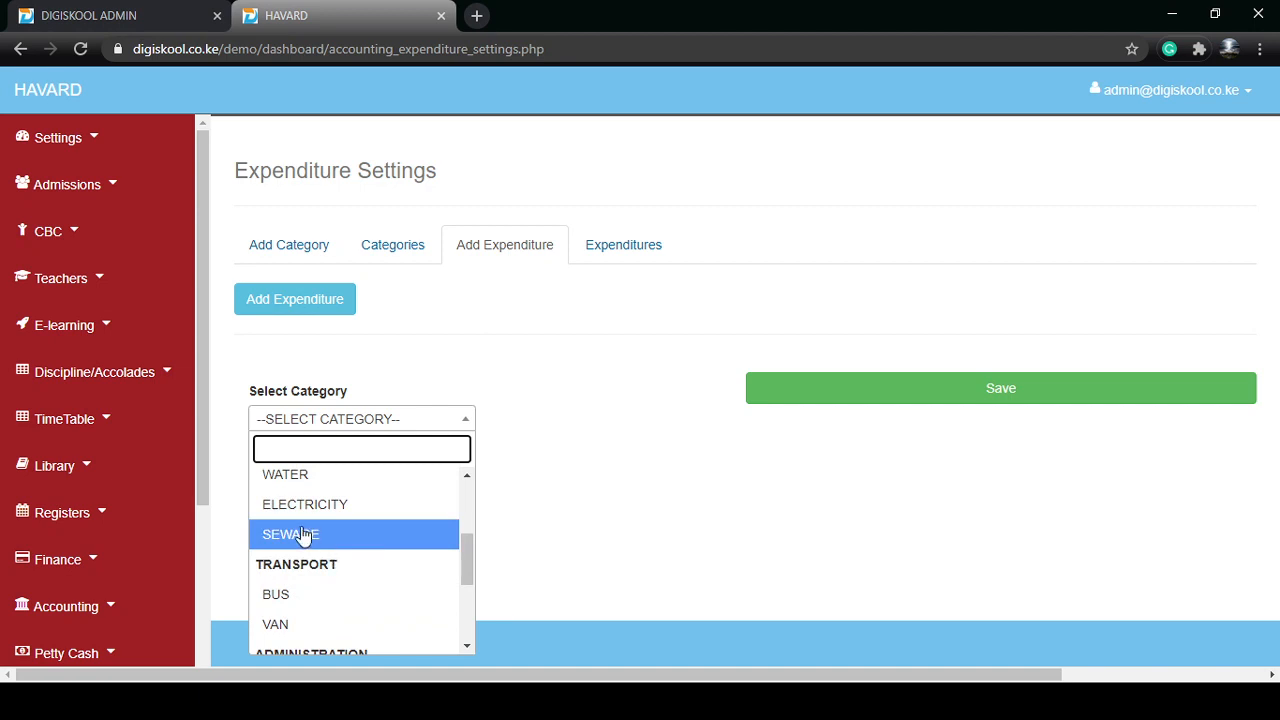
click(303, 537)
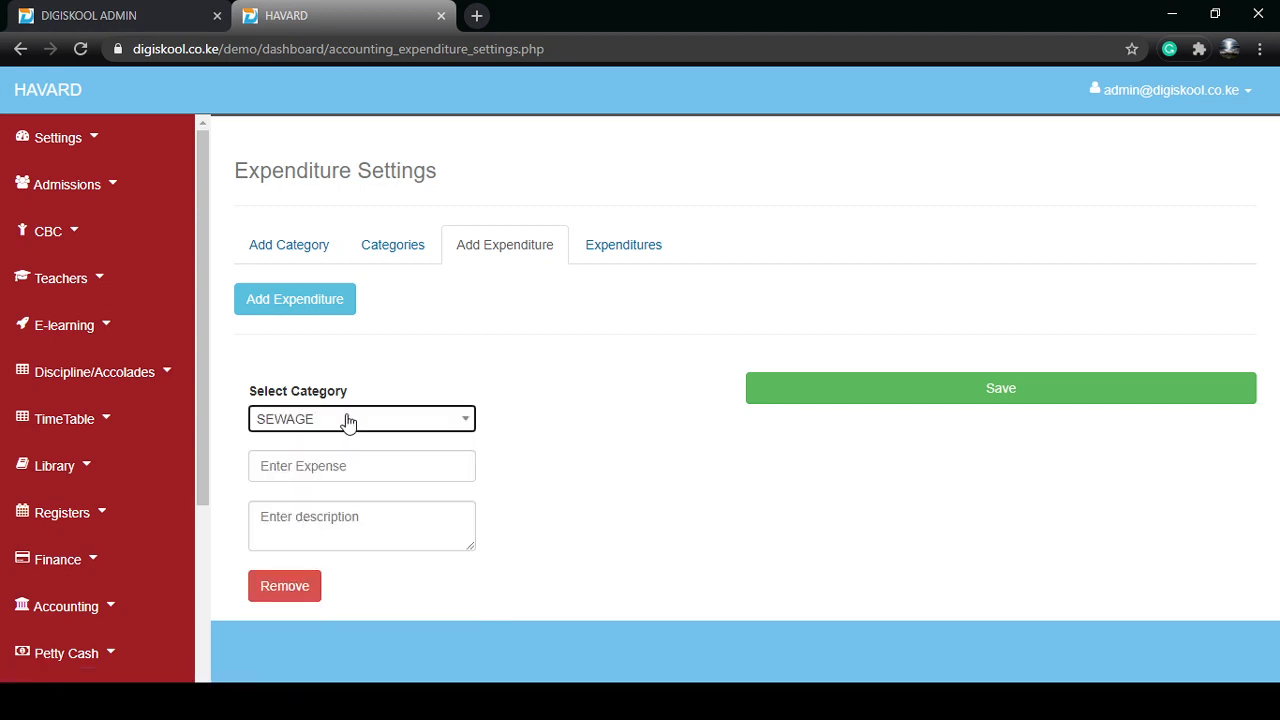
Step: Enter "bills" as the expense of the SEWAGE expenditure and save it
click(323, 469)
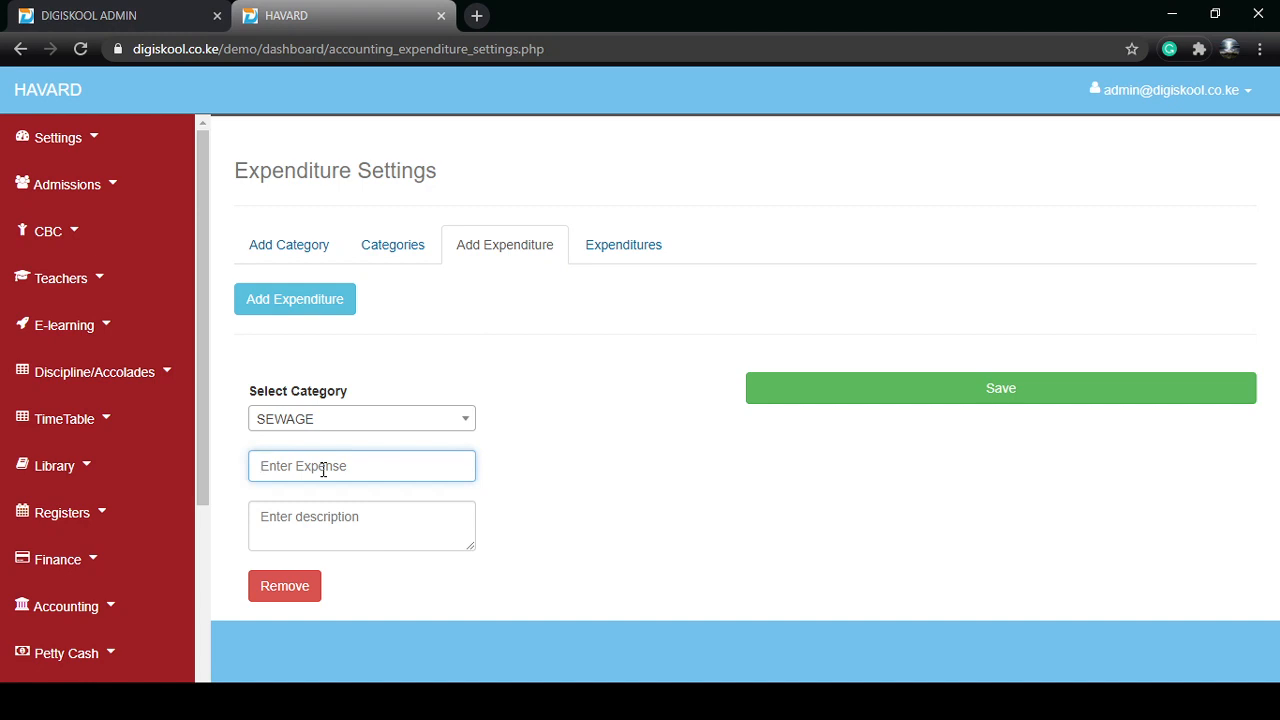
text(bills)
click(943, 392)
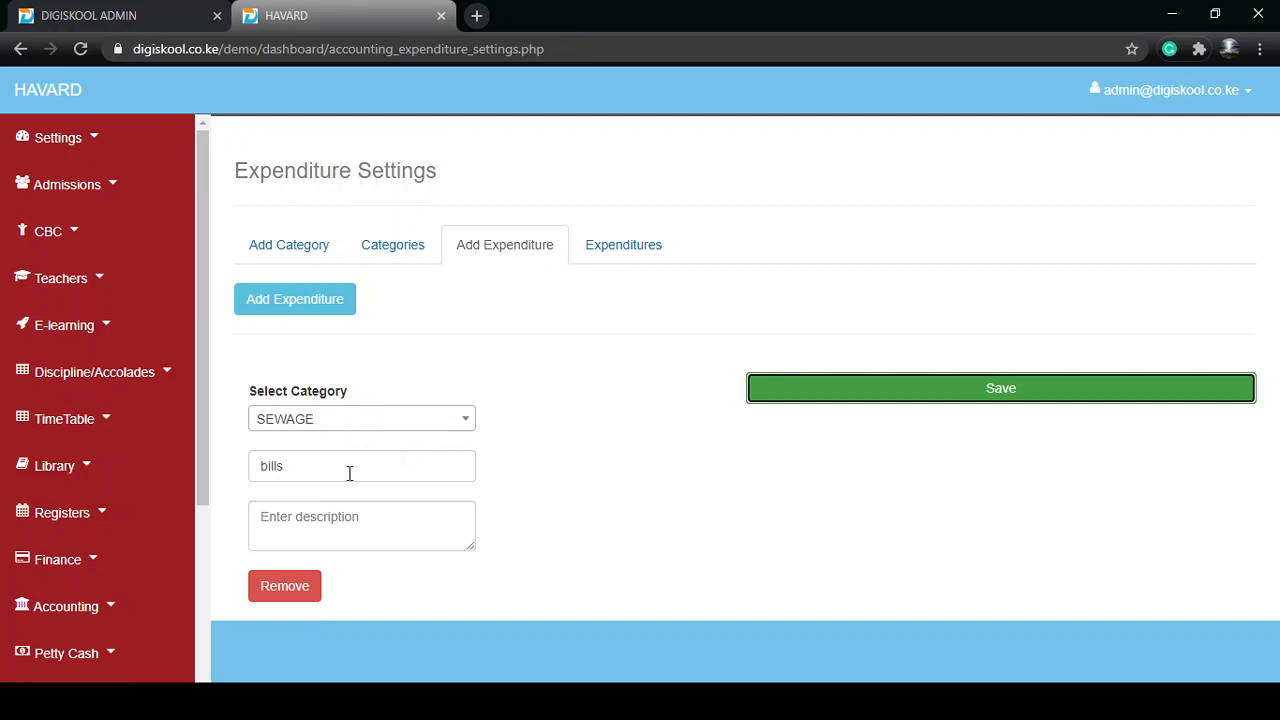
Step: Recheck the category of the "bills" expenditure, save it again, and open the list of expenditures
click(334, 417)
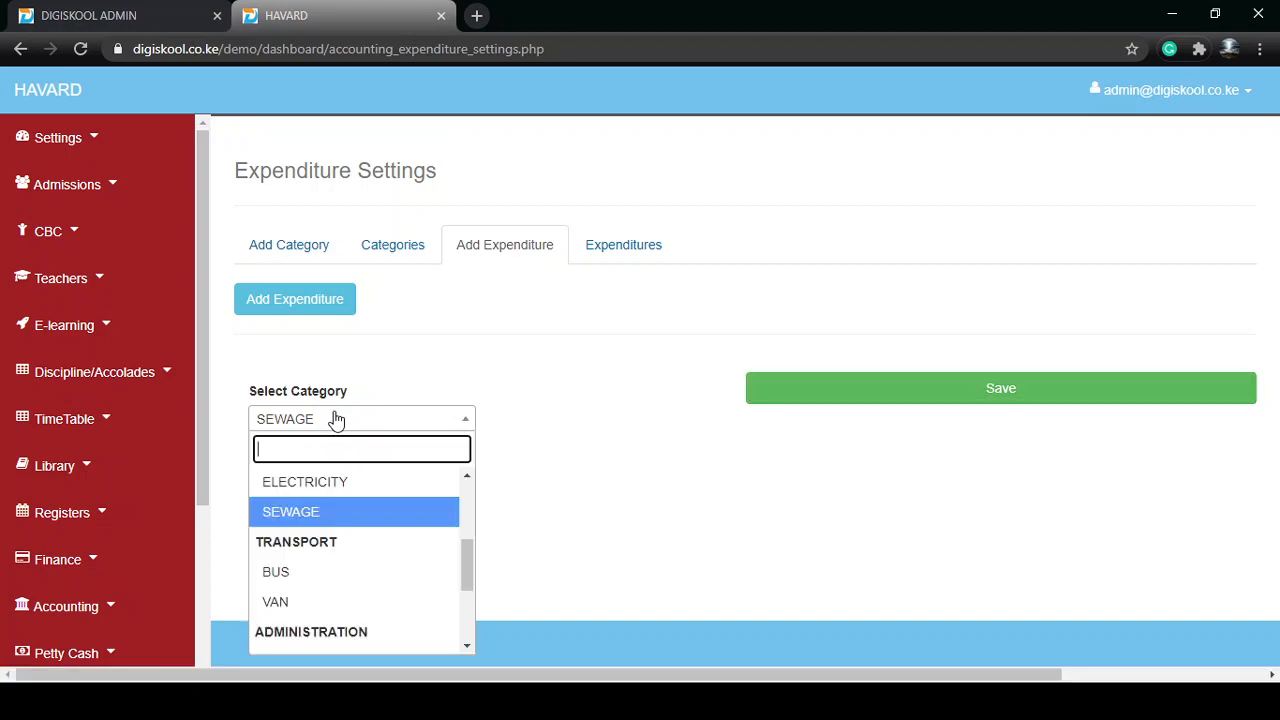
click(336, 420)
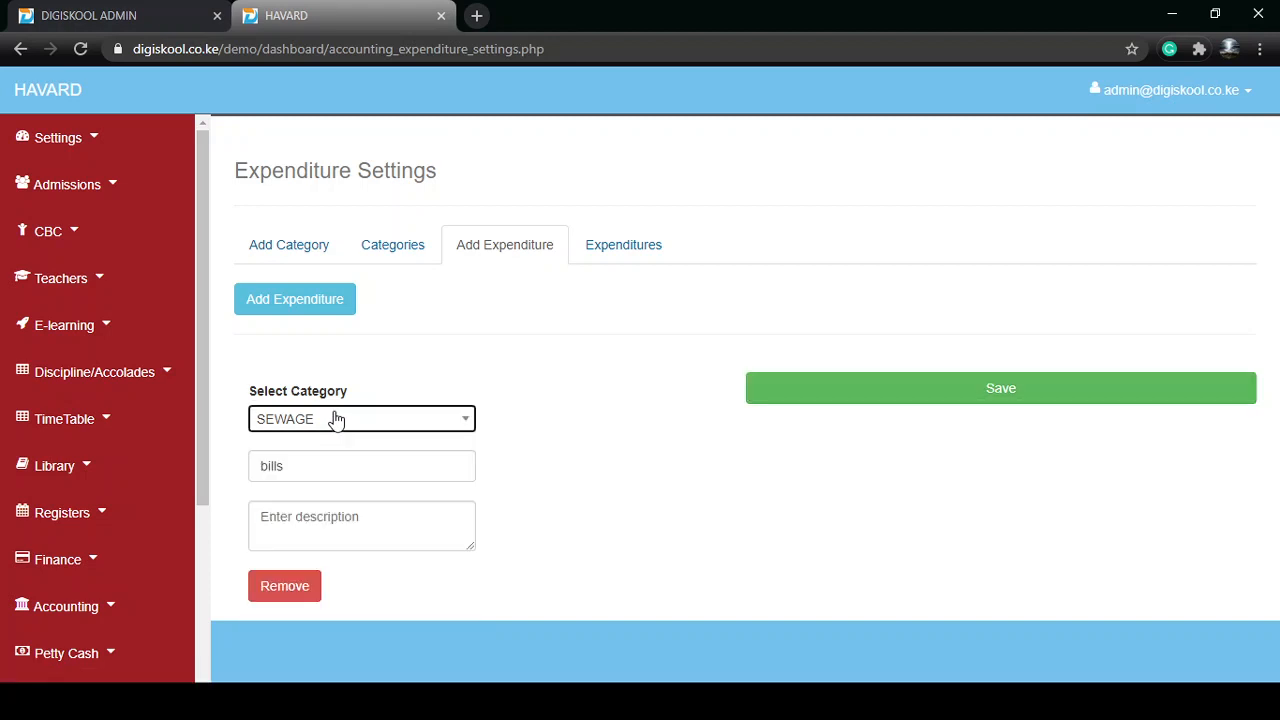
click(843, 389)
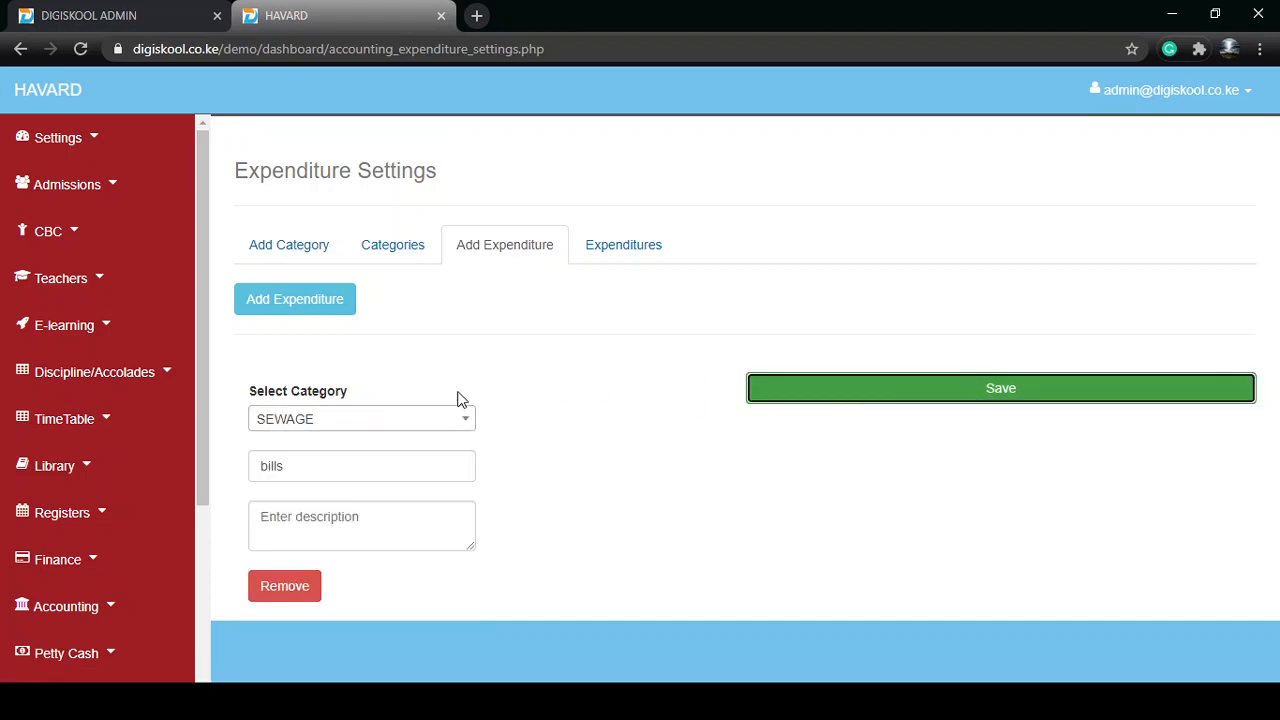
click(585, 250)
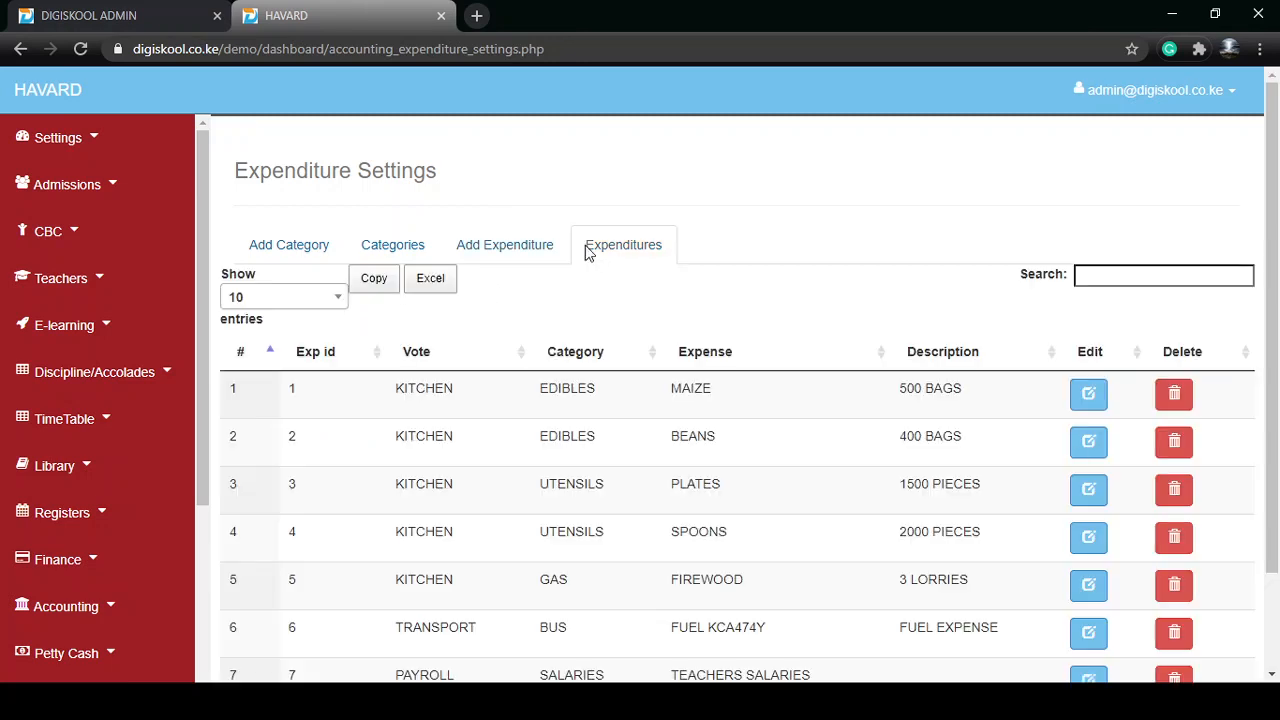
Step: Examine the vote, category, expense and description of the MAIZE entry in the expenditures list
scroll(523, 423, down, 1)
scroll(527, 425, down, 1)
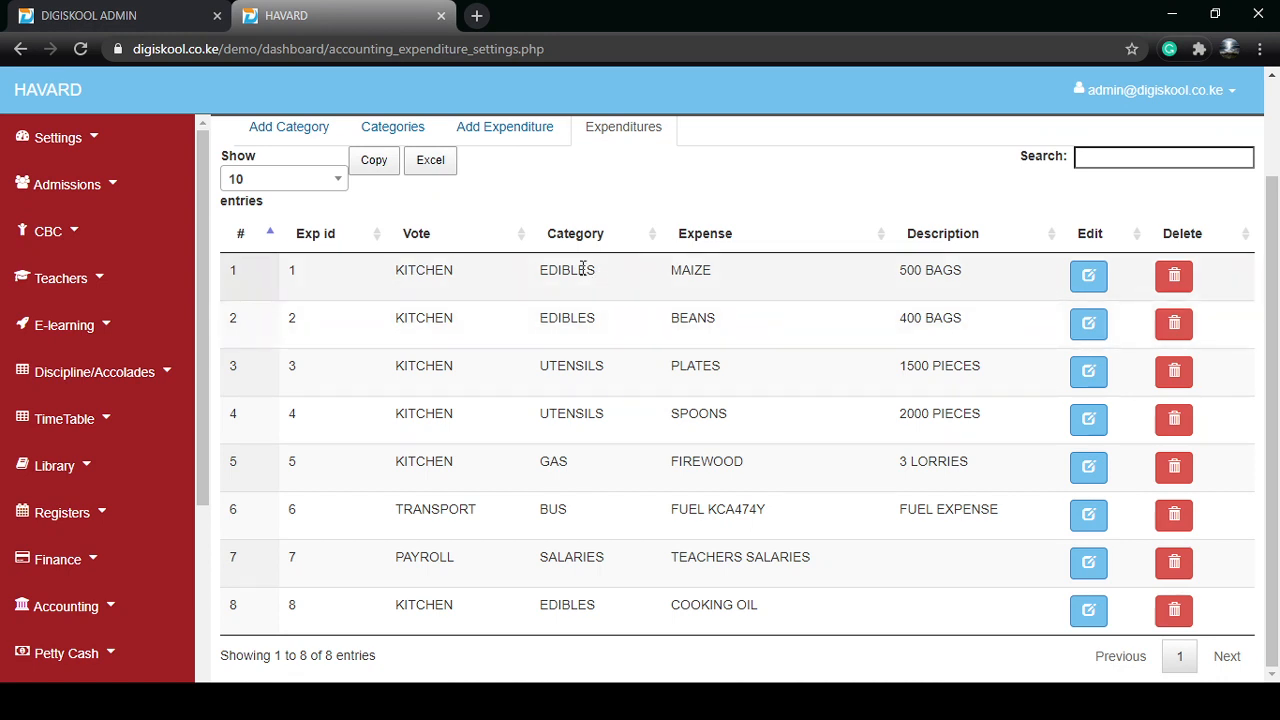
double_click(437, 269)
double_click(580, 270)
click(704, 270)
double_click(704, 270)
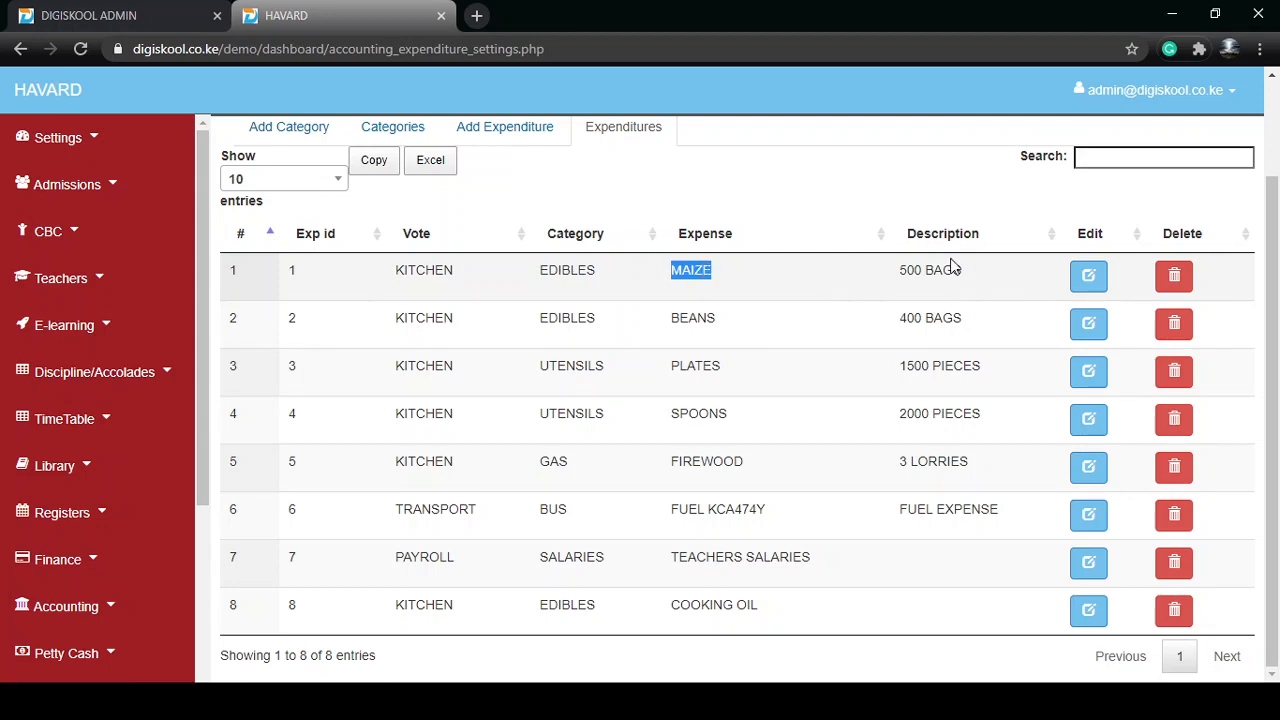
scroll(572, 237, up, 2)
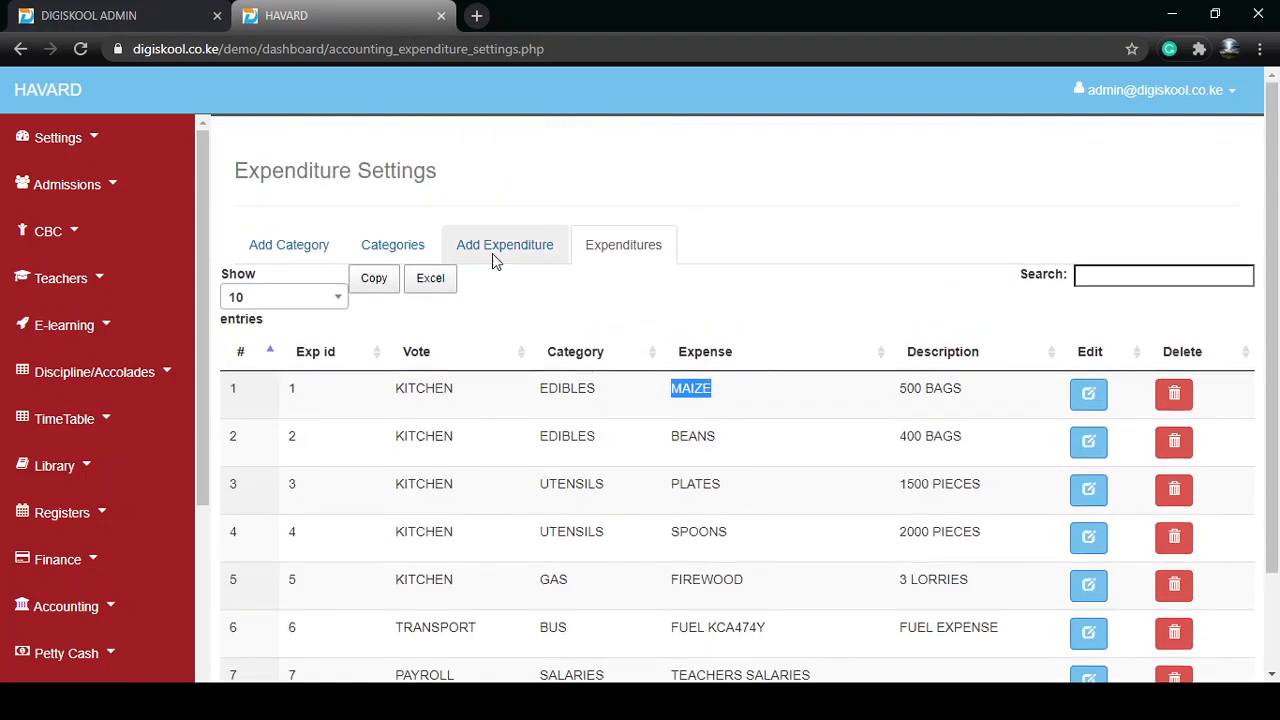
Step: Add a second expenditure entry beside the SEWAGE one and assign it to the WATER category
click(494, 252)
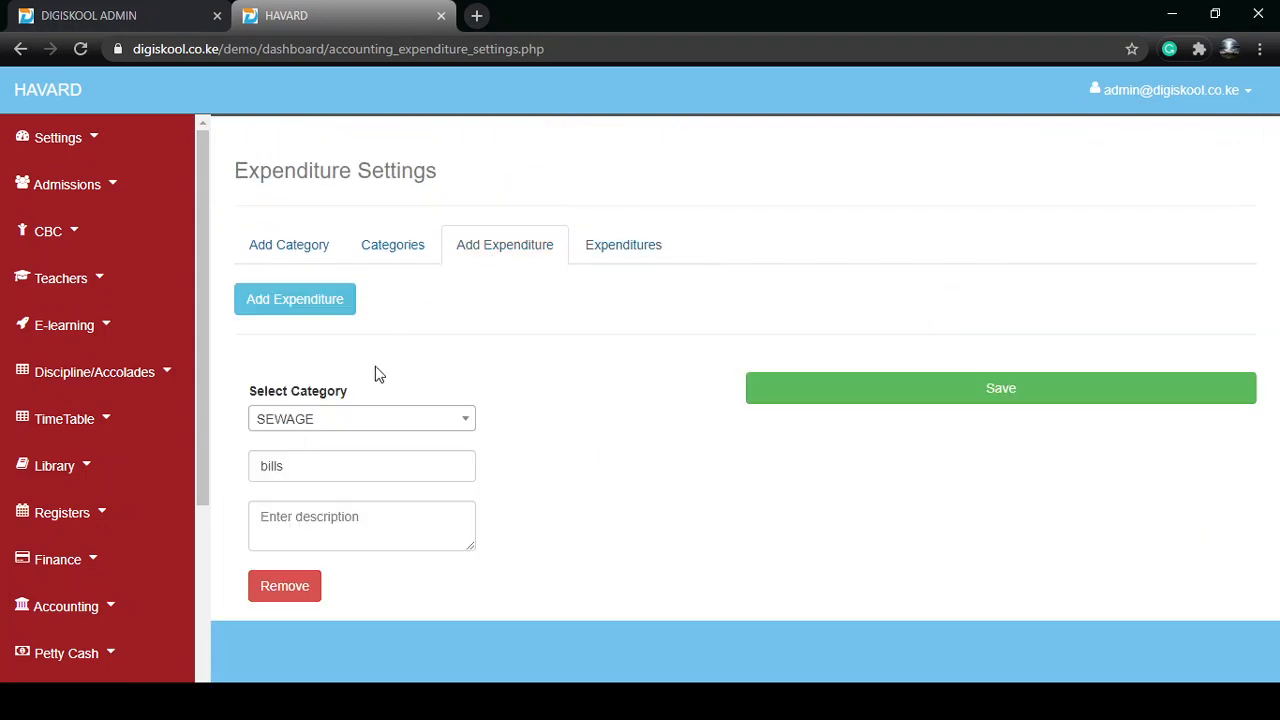
click(297, 312)
click(574, 421)
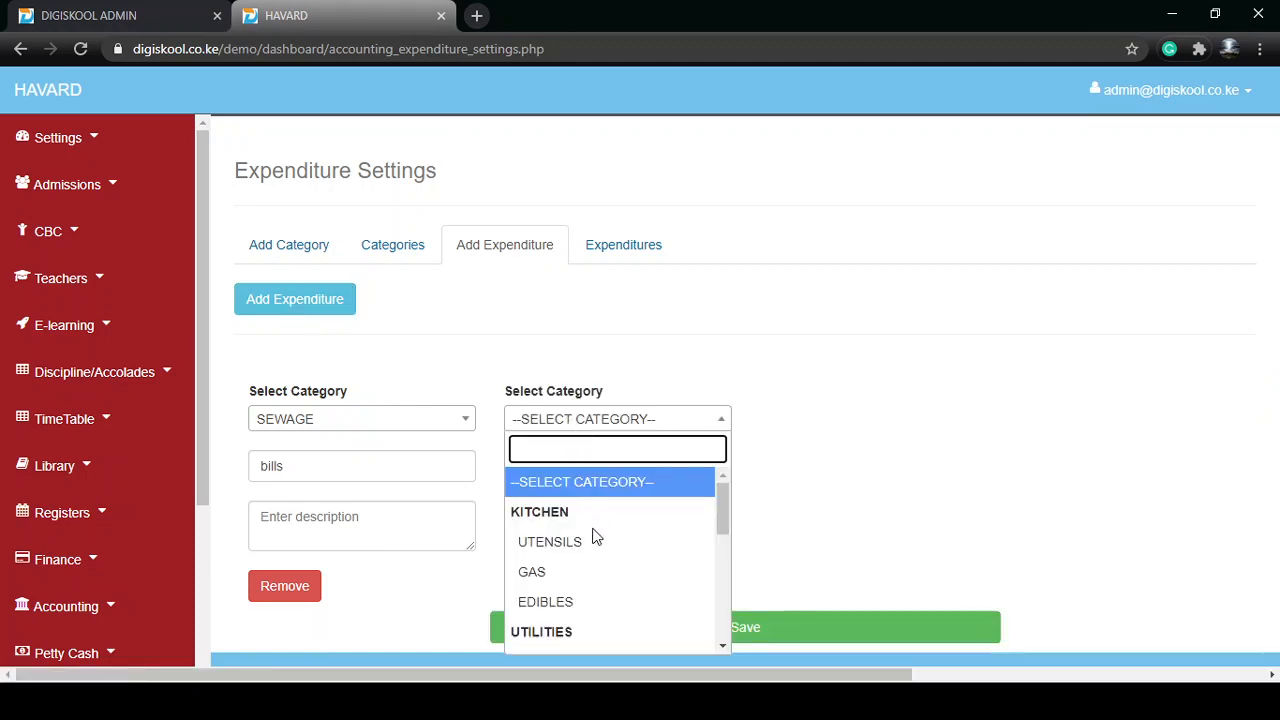
scroll(590, 545, down, 1)
click(563, 570)
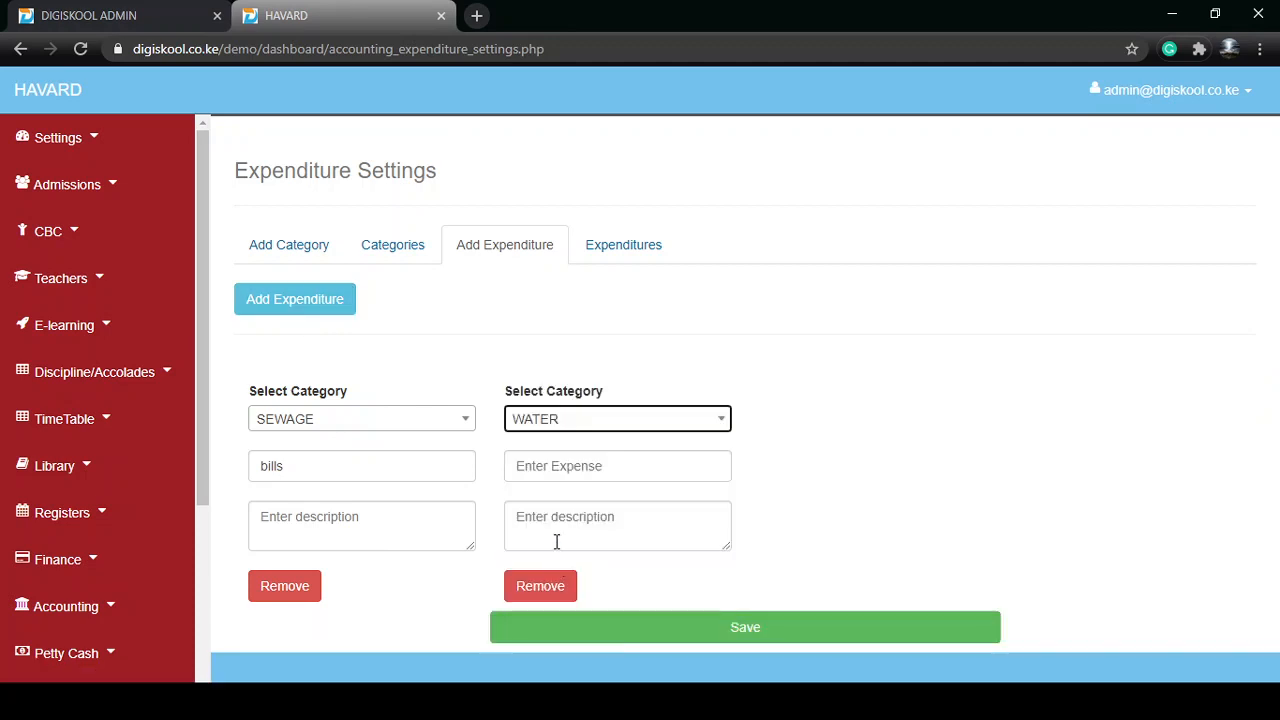
Step: Enter "bill" as the expense of the WATER entry, save the expenditures, and check the expenditures list
click(568, 468)
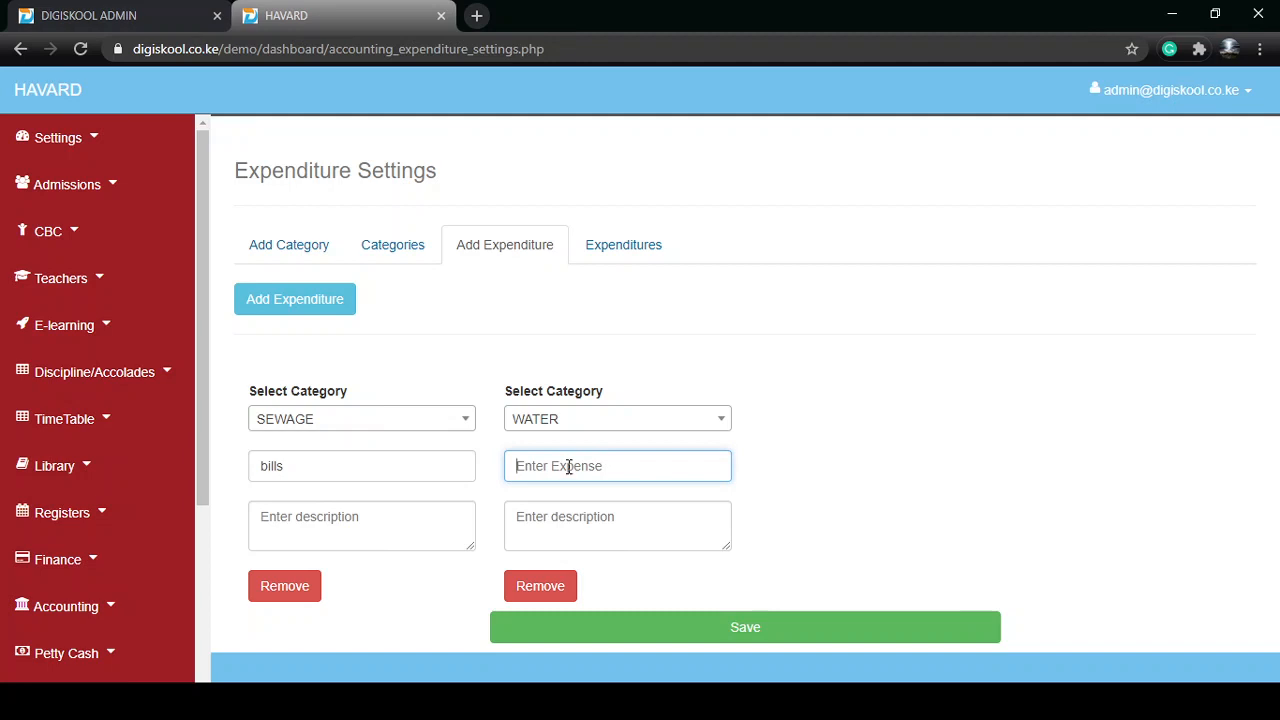
text(bill)
click(722, 635)
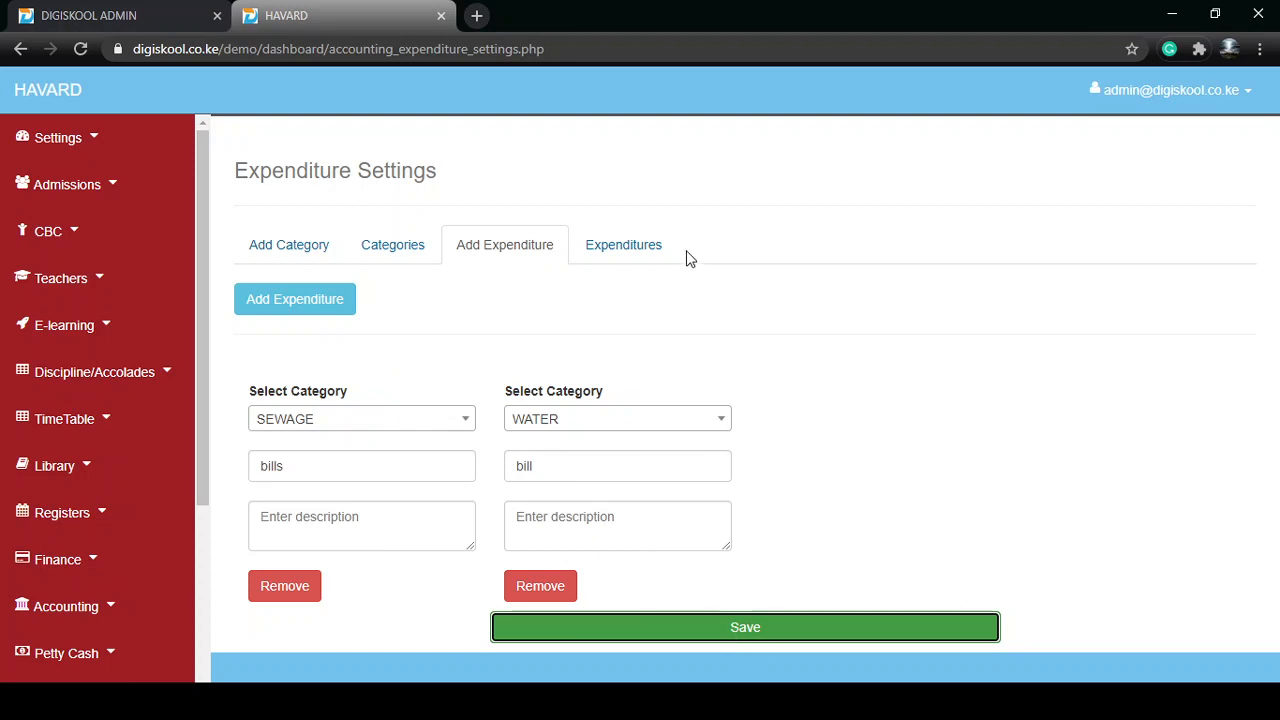
click(617, 251)
scroll(581, 459, down, 2)
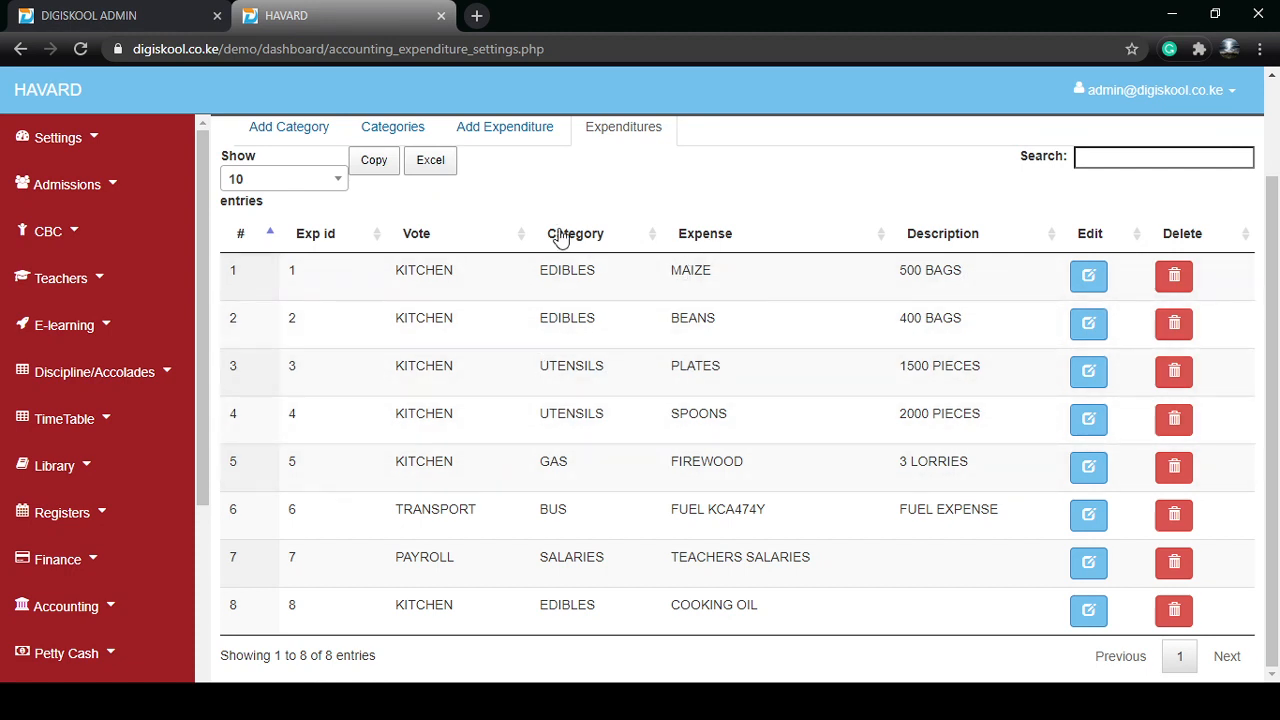
Step: Open the Vendors page of the Expenditures module
scroll(113, 373, down, 2)
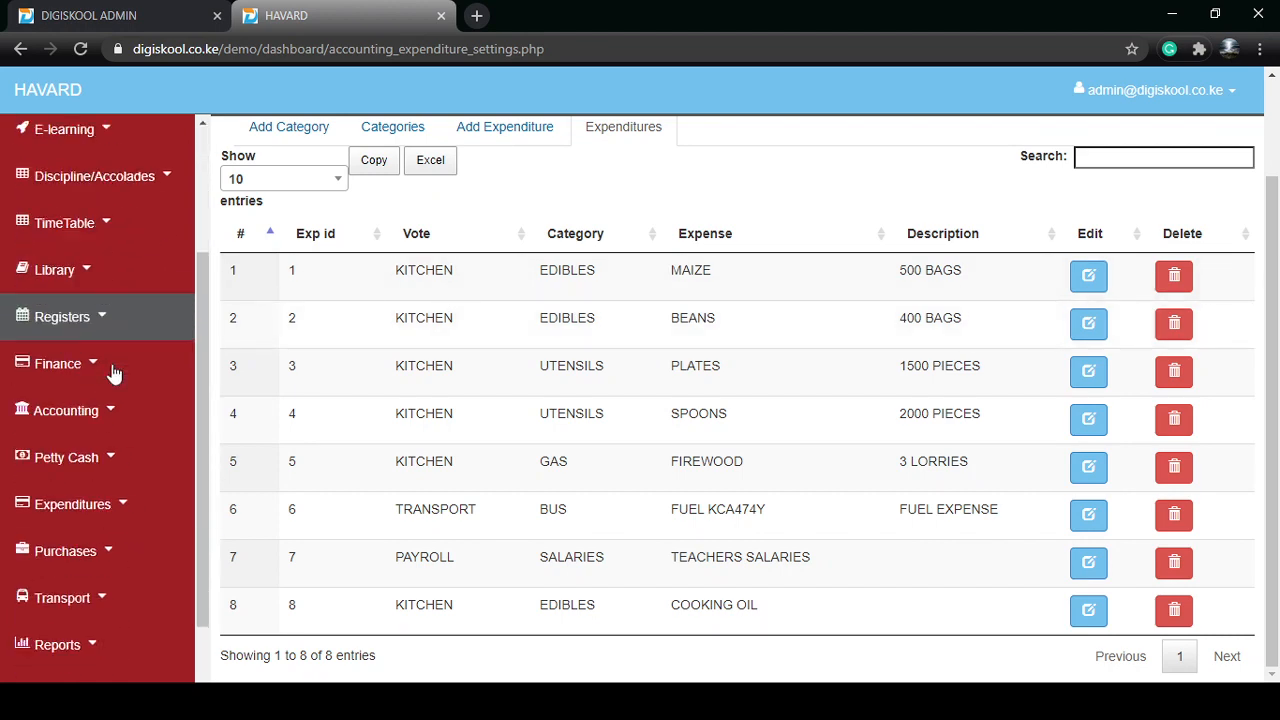
scroll(113, 373, down, 1)
click(105, 392)
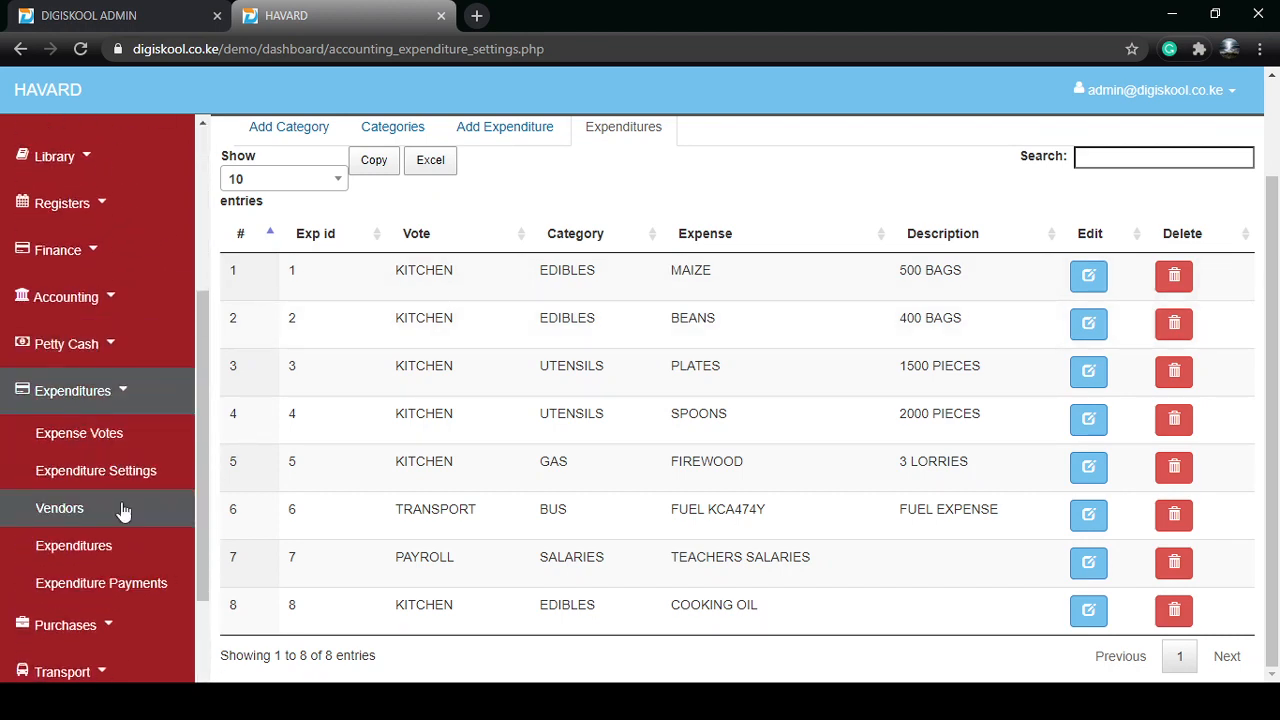
click(122, 511)
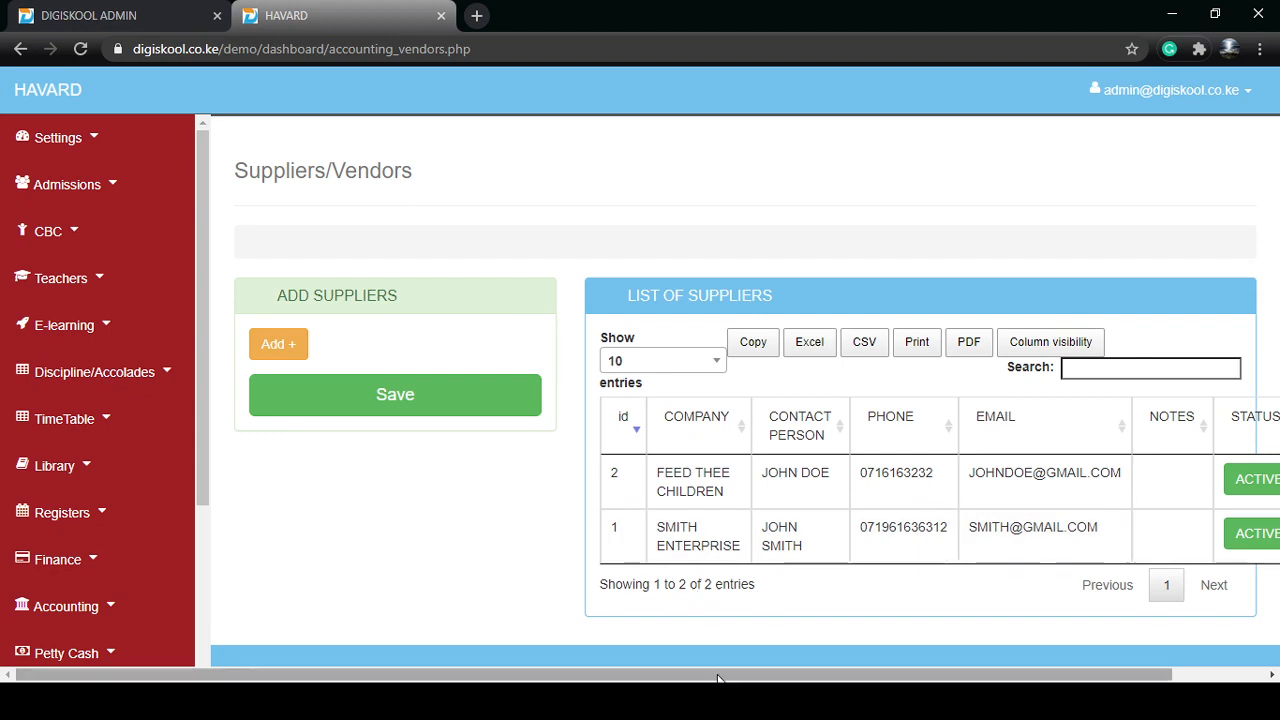
drag(717, 678, 529, 677)
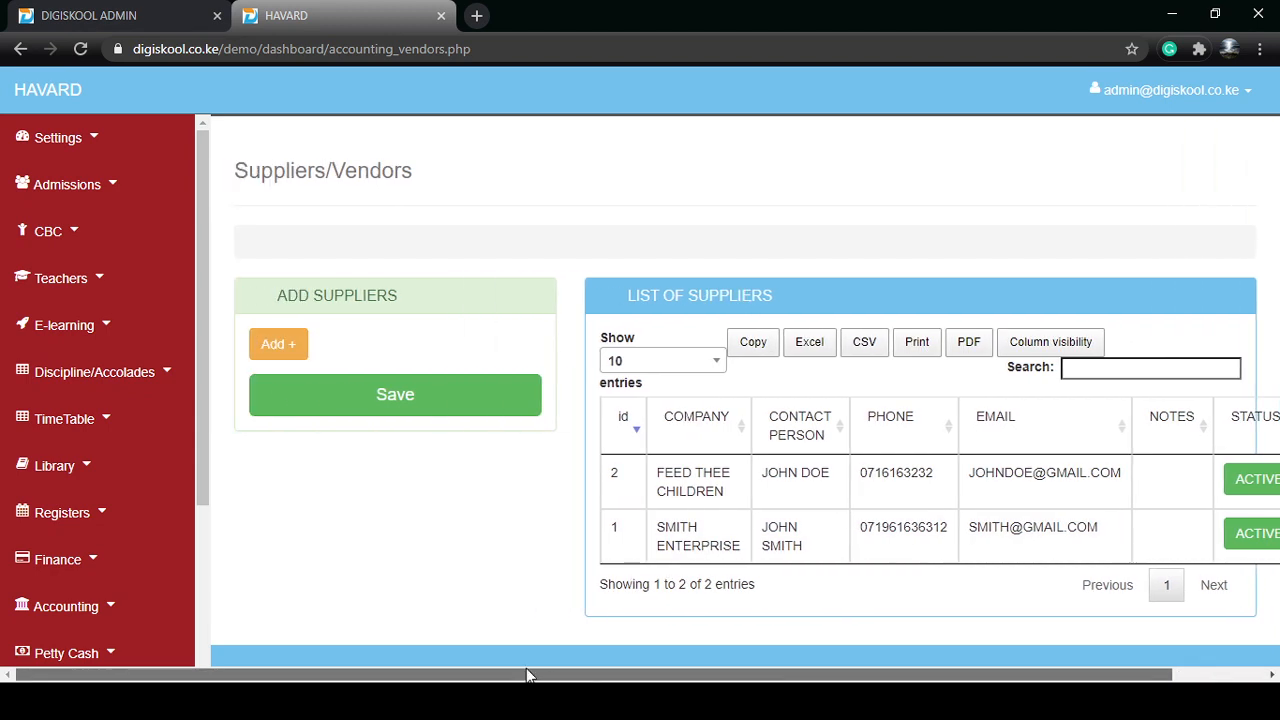
Step: Add a new supplier entry and fill in the supplier's name and the company FEED THEE CHILDREN
click(274, 343)
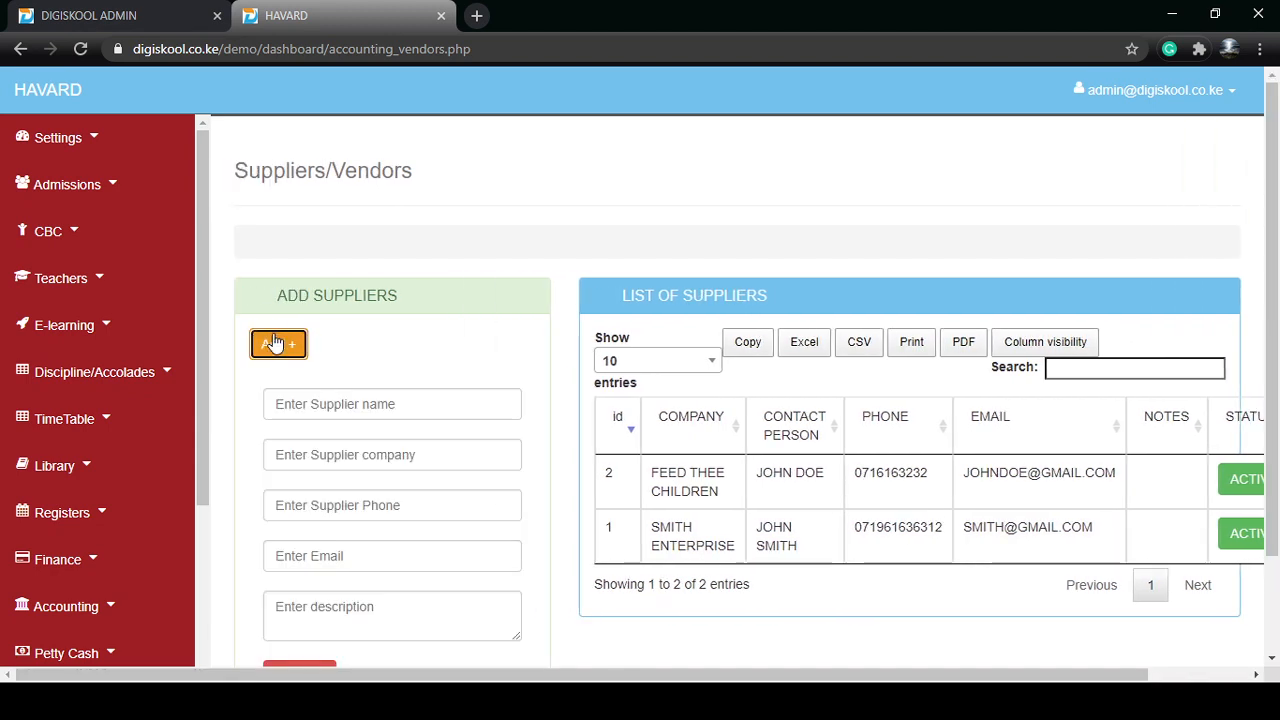
click(328, 403)
click(338, 438)
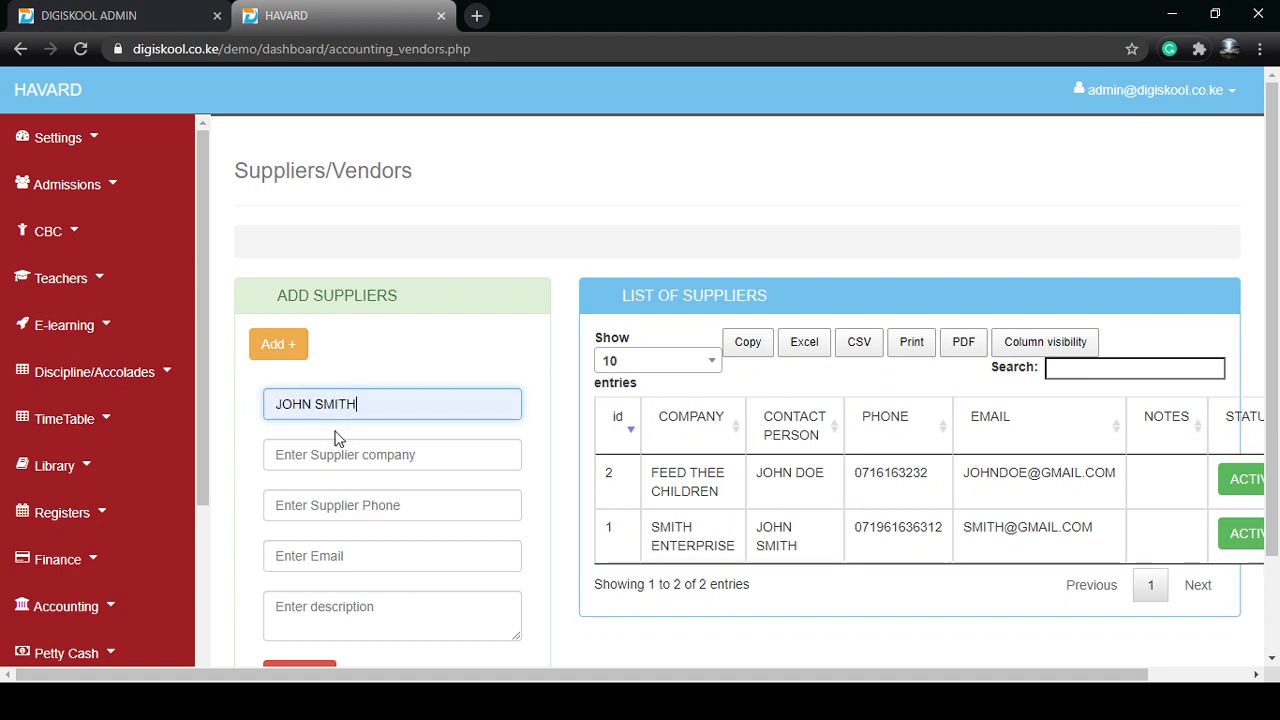
click(336, 452)
click(317, 489)
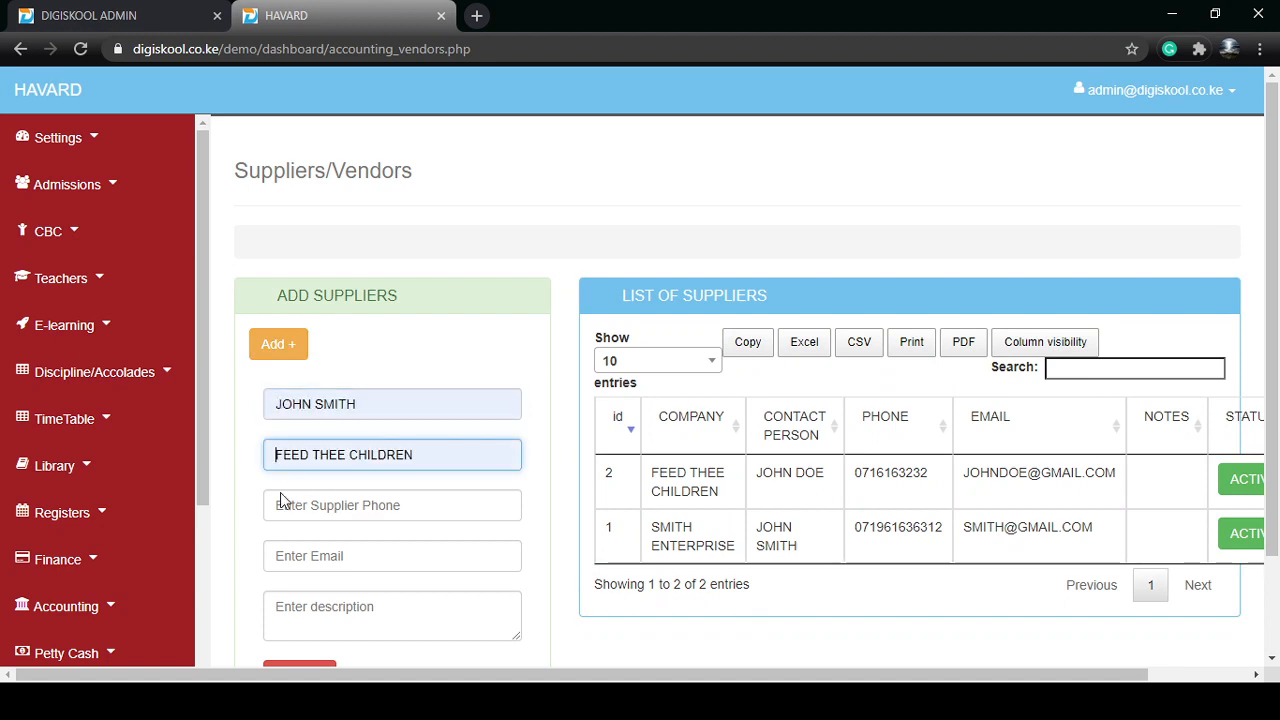
Step: Fill in the new supplier's phone number and e-mail address, leaving the description empty
click(268, 495)
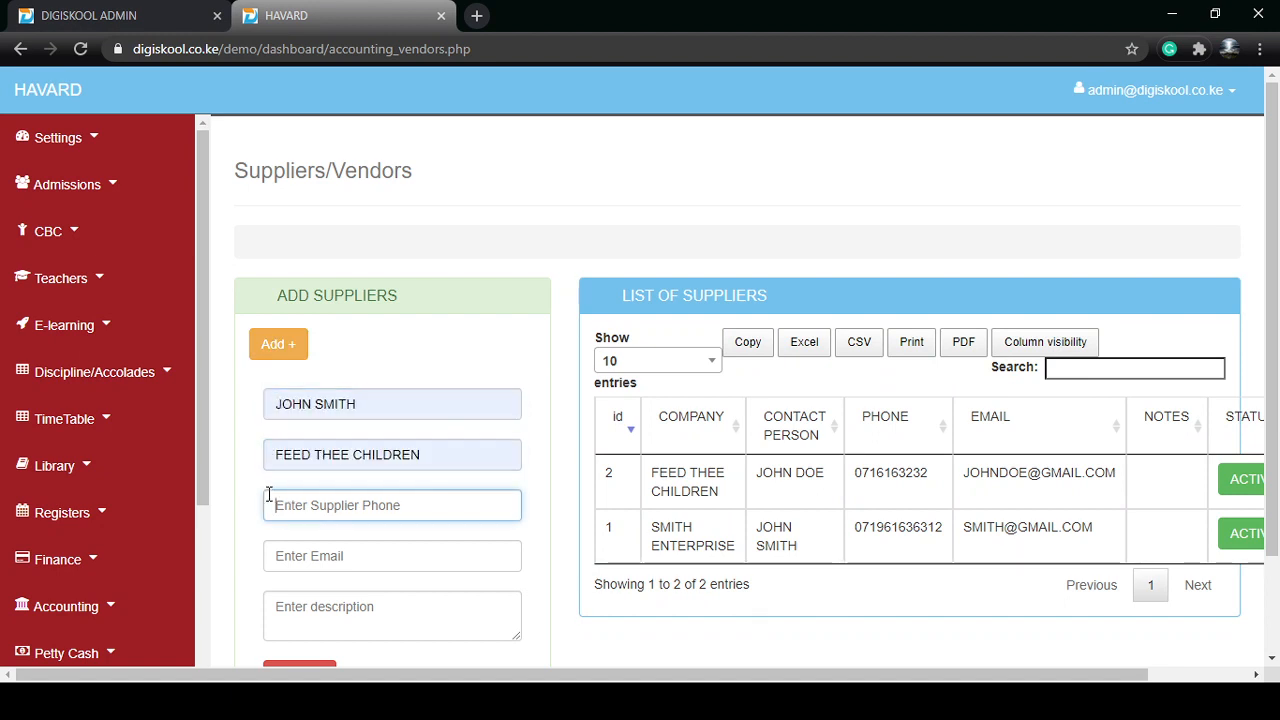
click(321, 588)
click(316, 565)
click(337, 612)
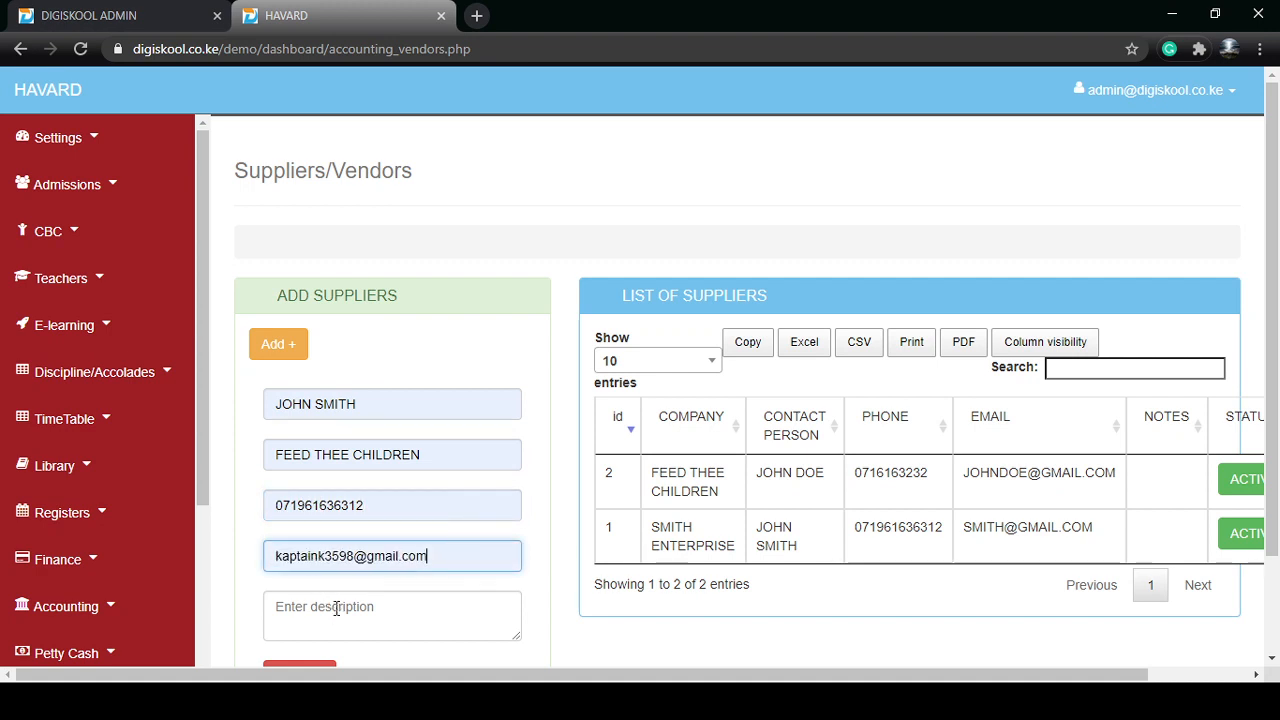
click(337, 610)
scroll(413, 478, down, 1)
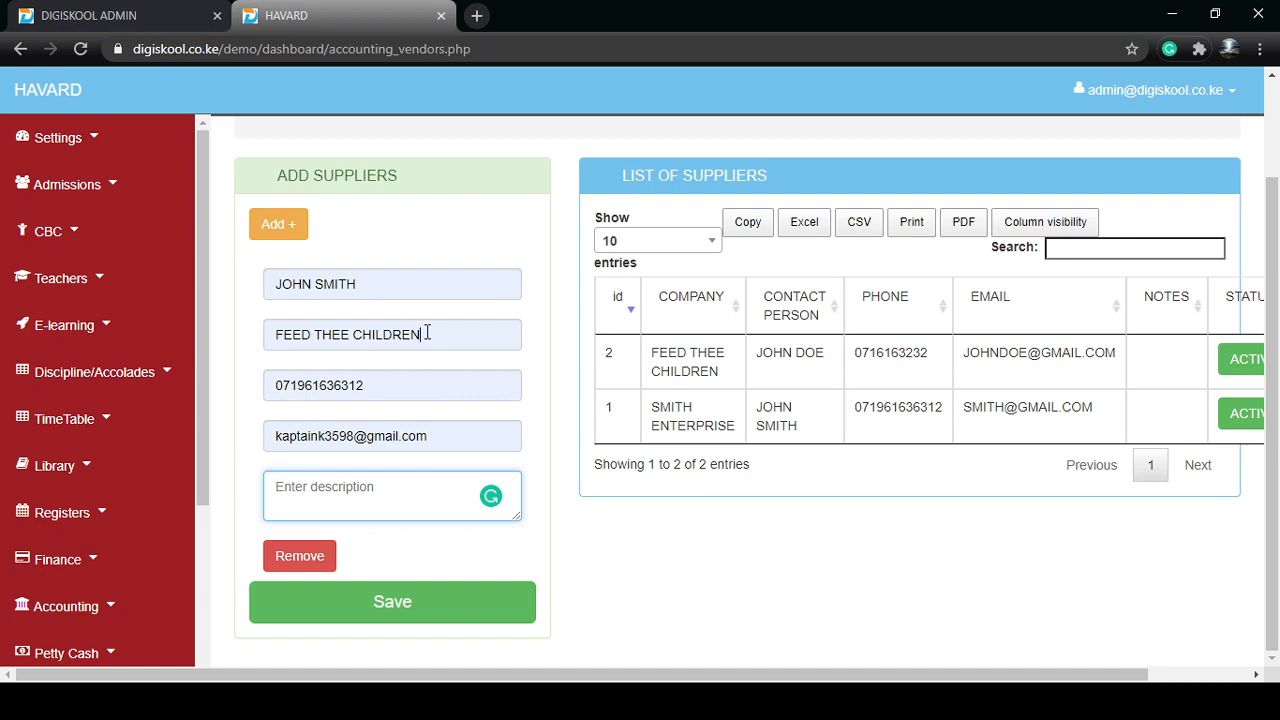
Step: Shorten the supplier company to FEED, extend the supplier's name with extra letters, and save the supplier
drag(427, 333, 314, 322)
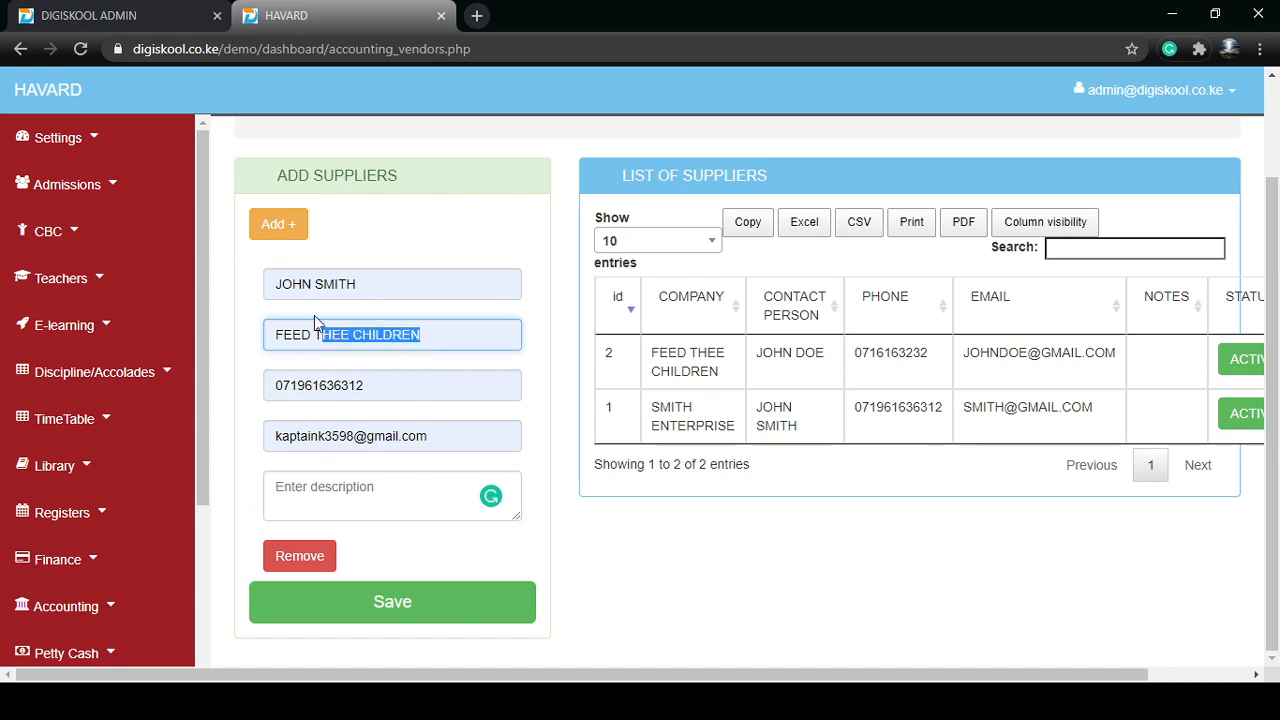
key(BackSpace)
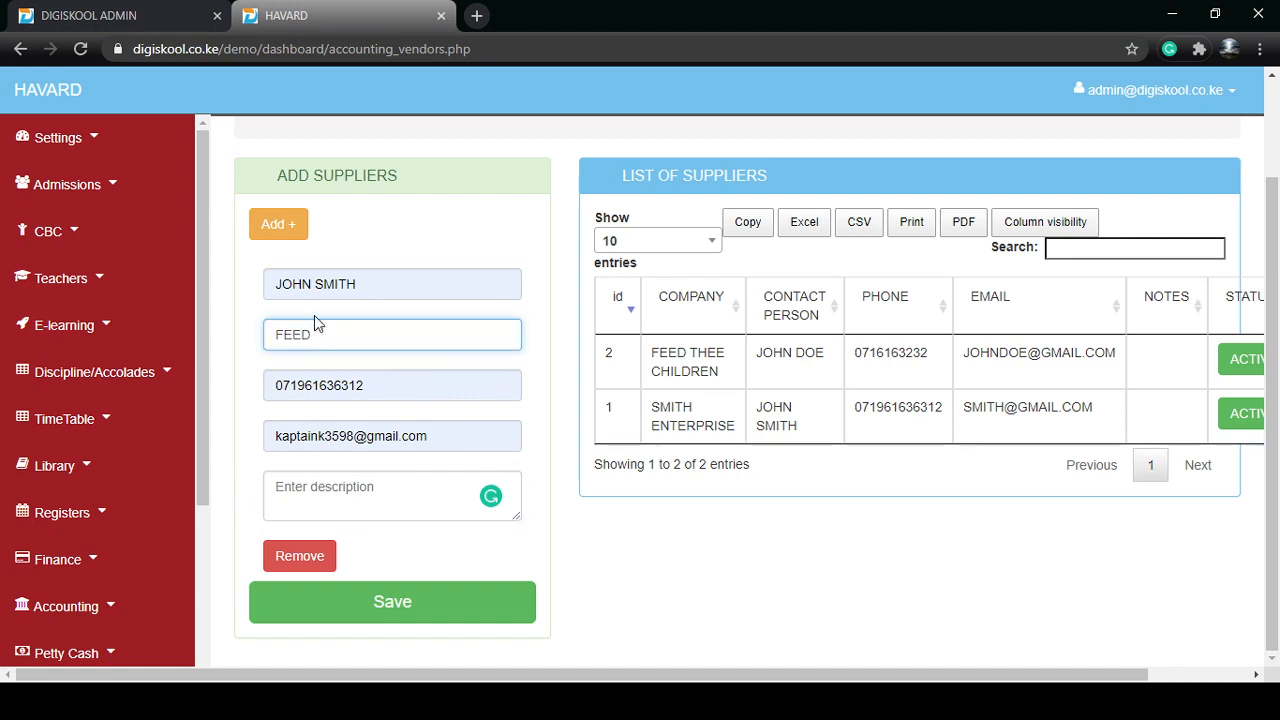
click(386, 286)
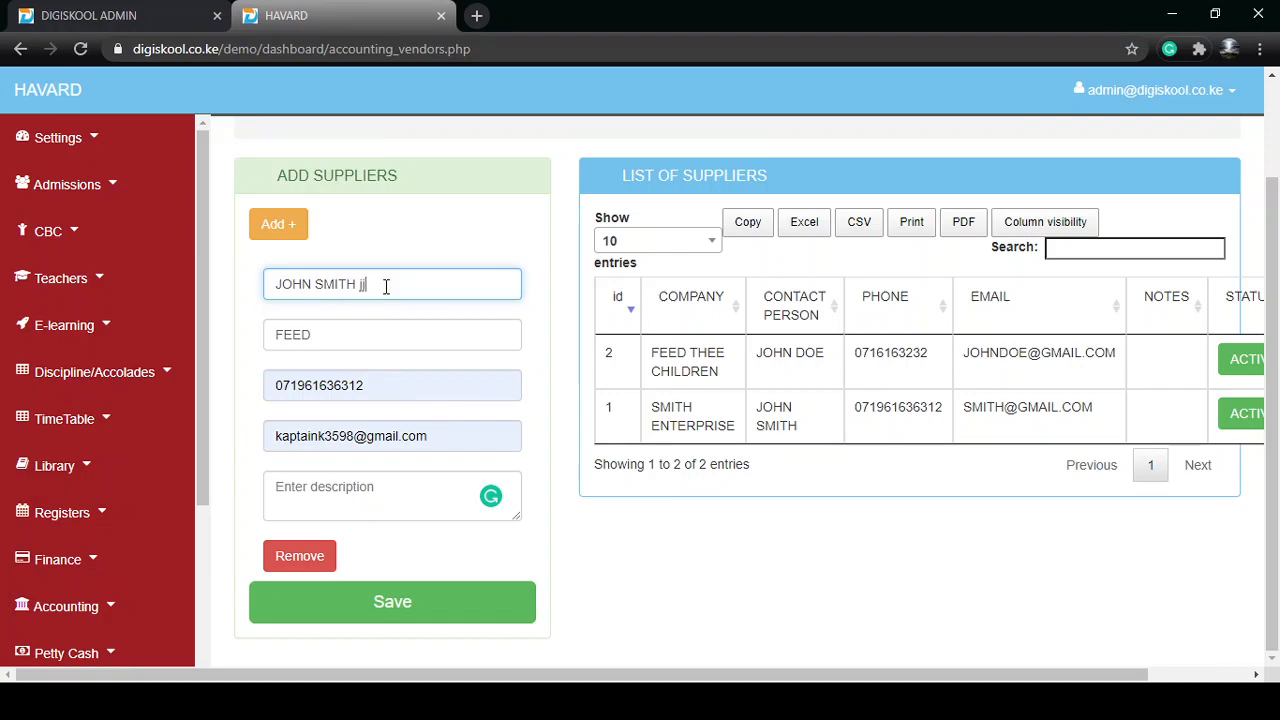
click(376, 602)
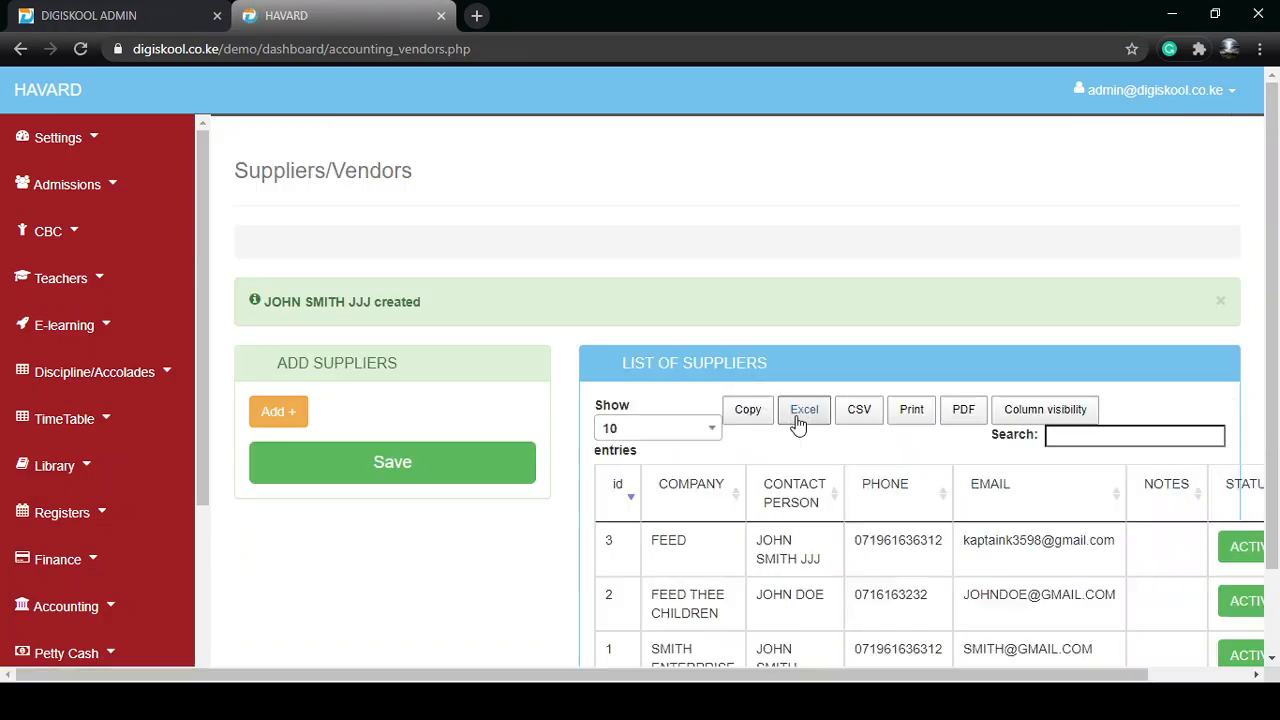
Step: Inspect the FEED supplier's row and the status options in its edit details, and close them without updating
scroll(923, 523, down, 1)
drag(757, 440, 1006, 477)
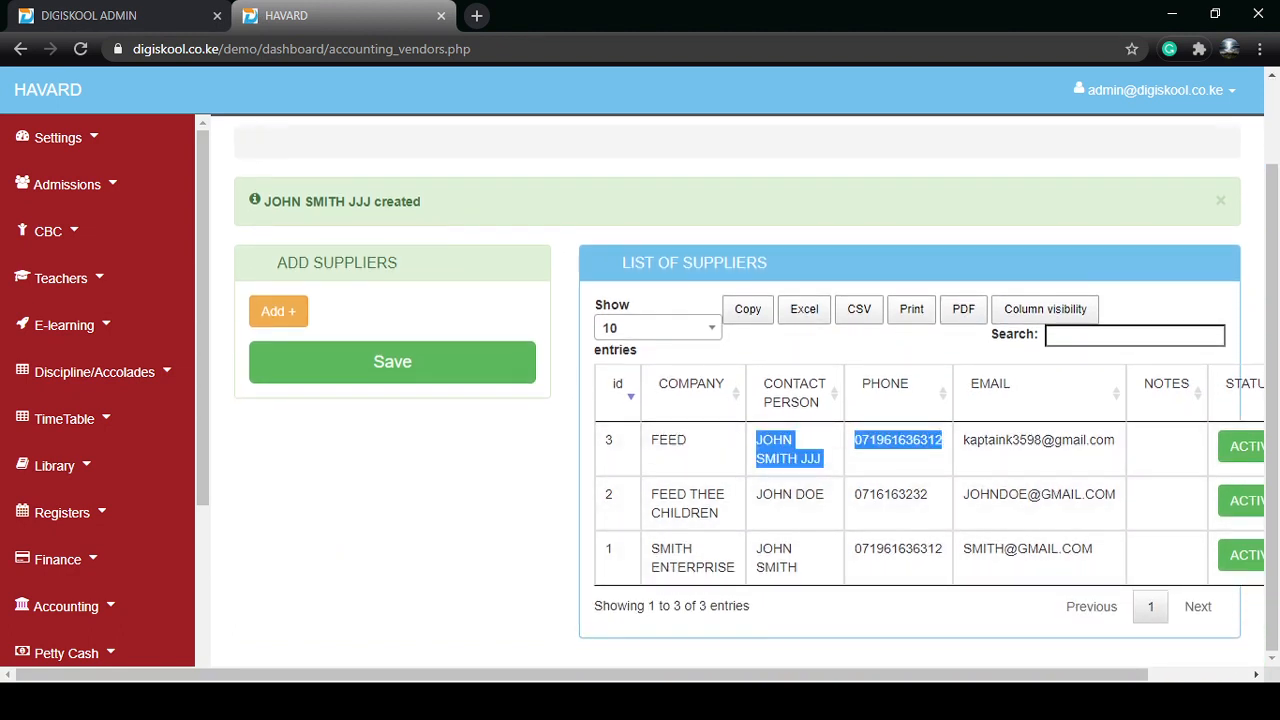
drag(1118, 675, 1220, 674)
click(1228, 460)
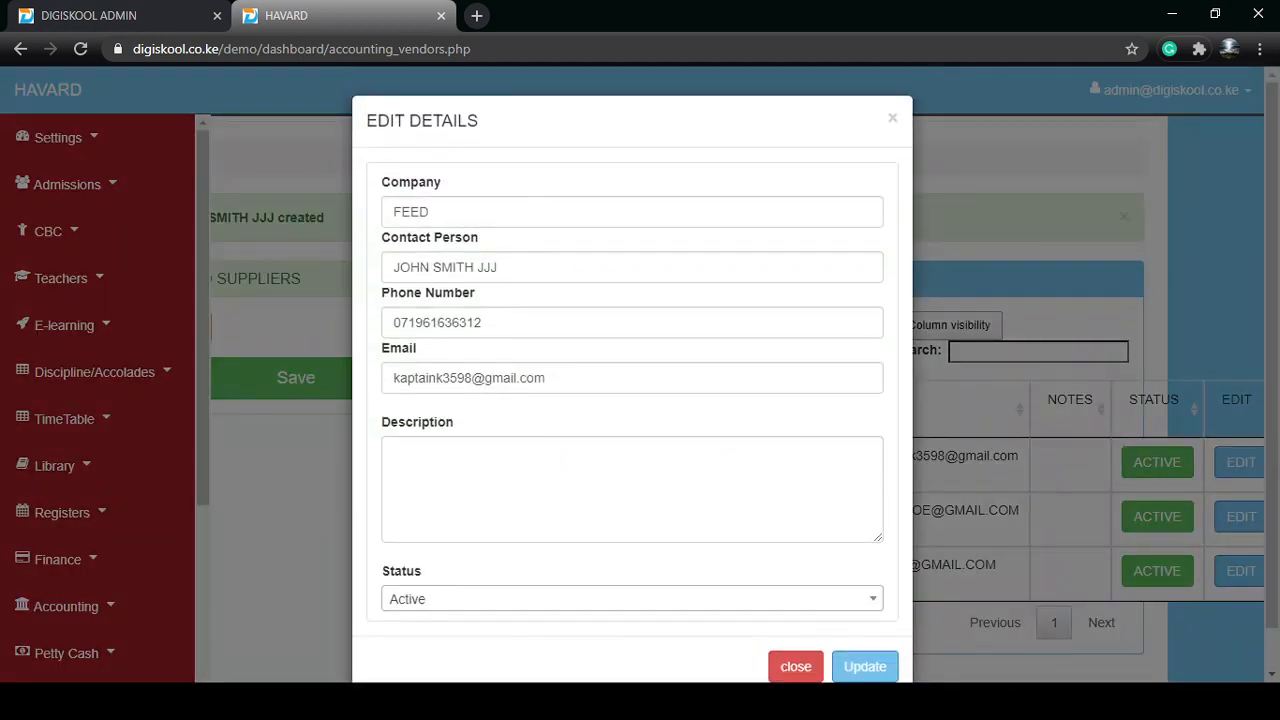
click(449, 600)
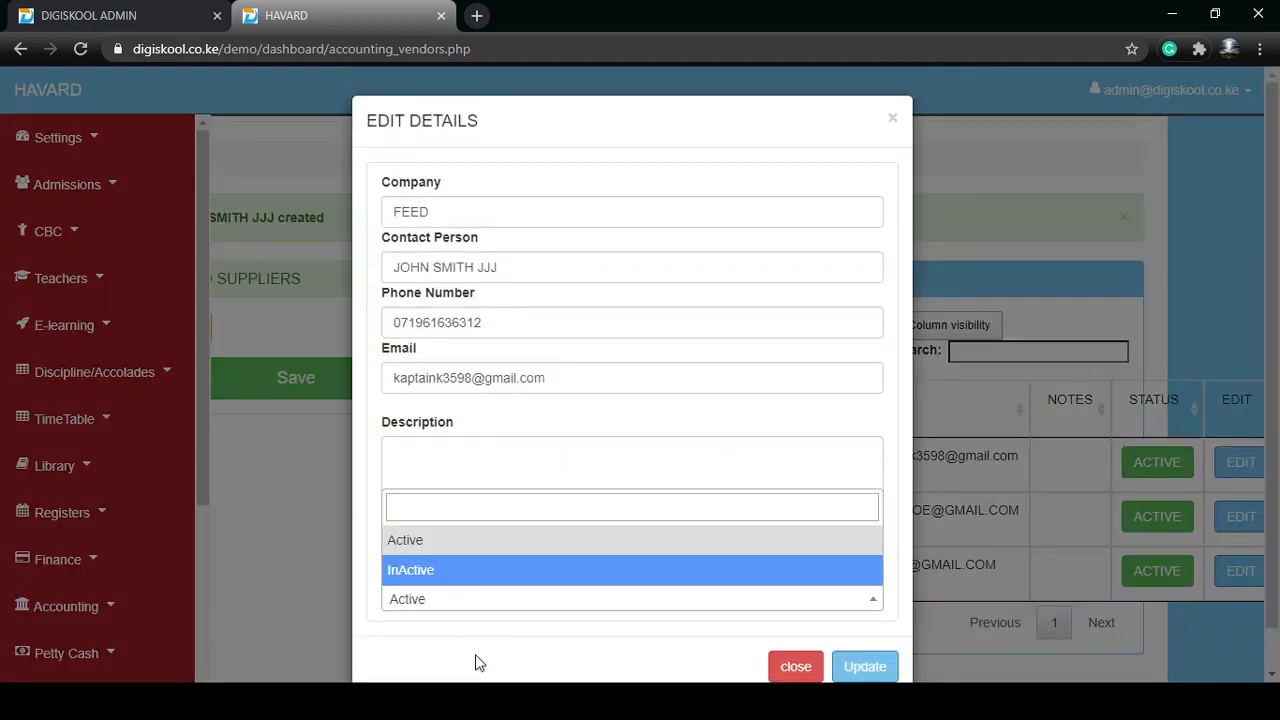
click(475, 654)
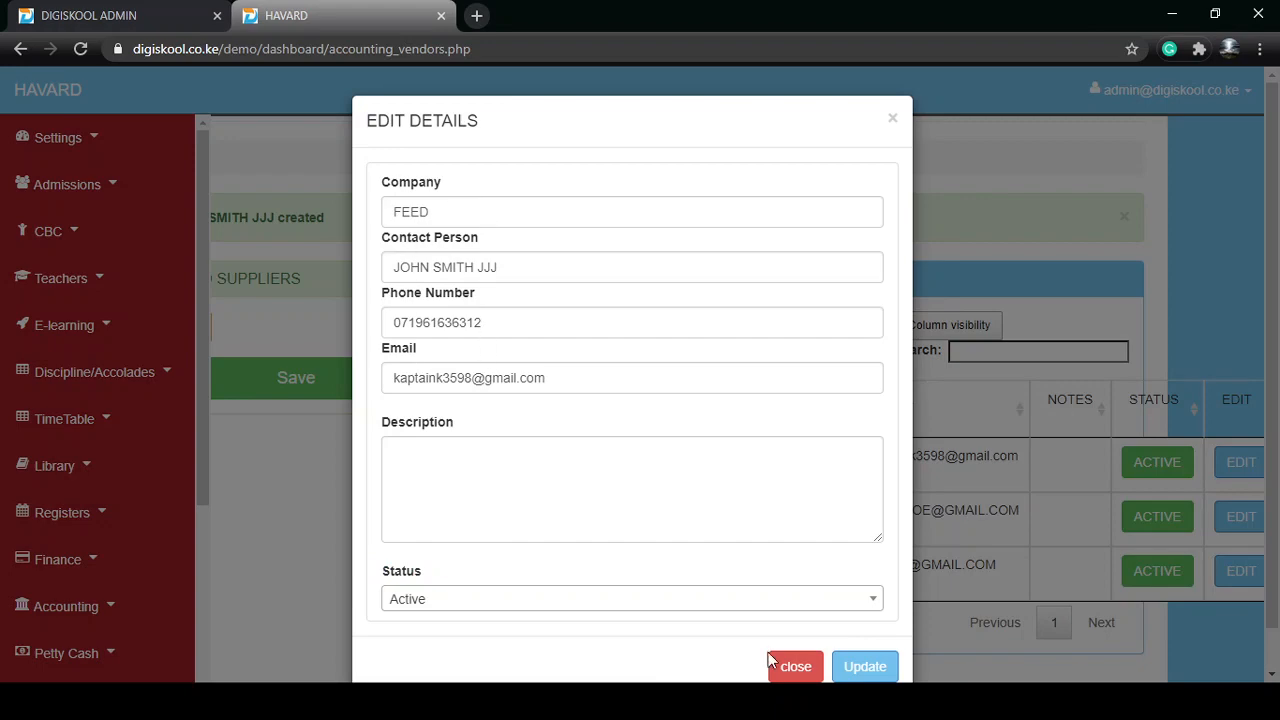
click(796, 666)
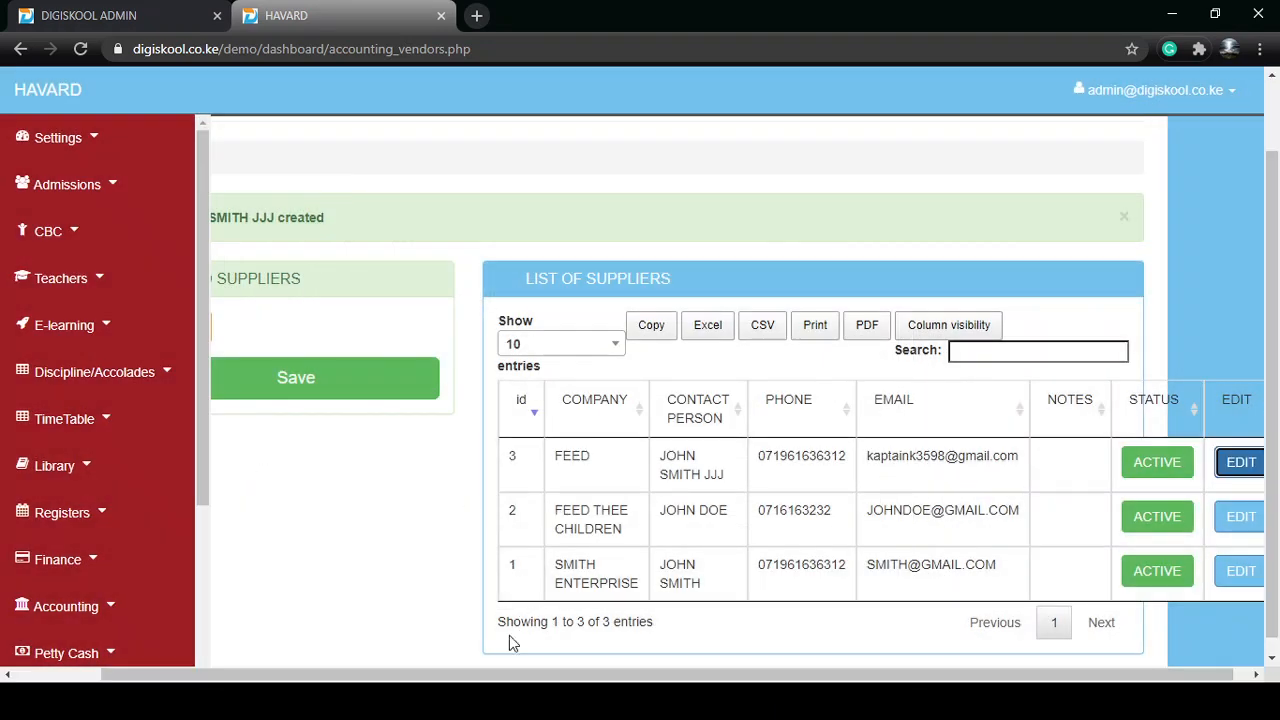
drag(456, 676, 243, 651)
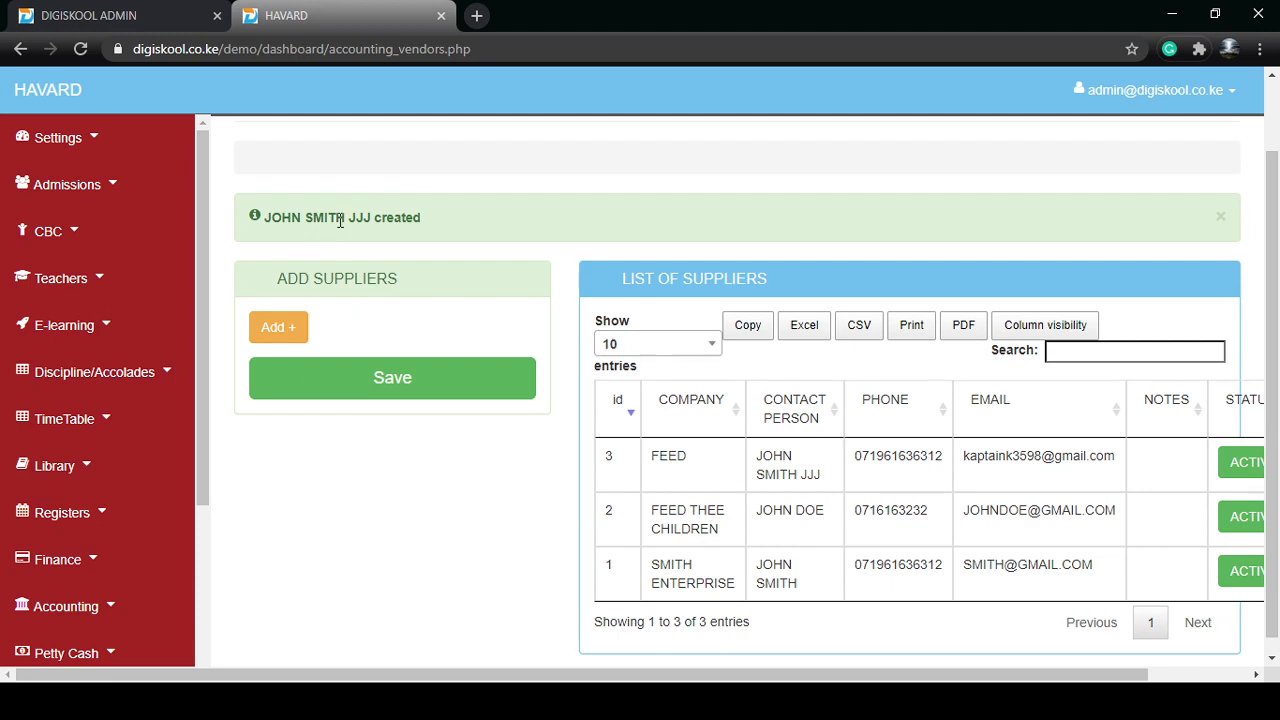
Step: Open the Expenditures page of the Expenditures module and review the recorded expenses with their vendors, amounts and balances
scroll(114, 543, down, 3)
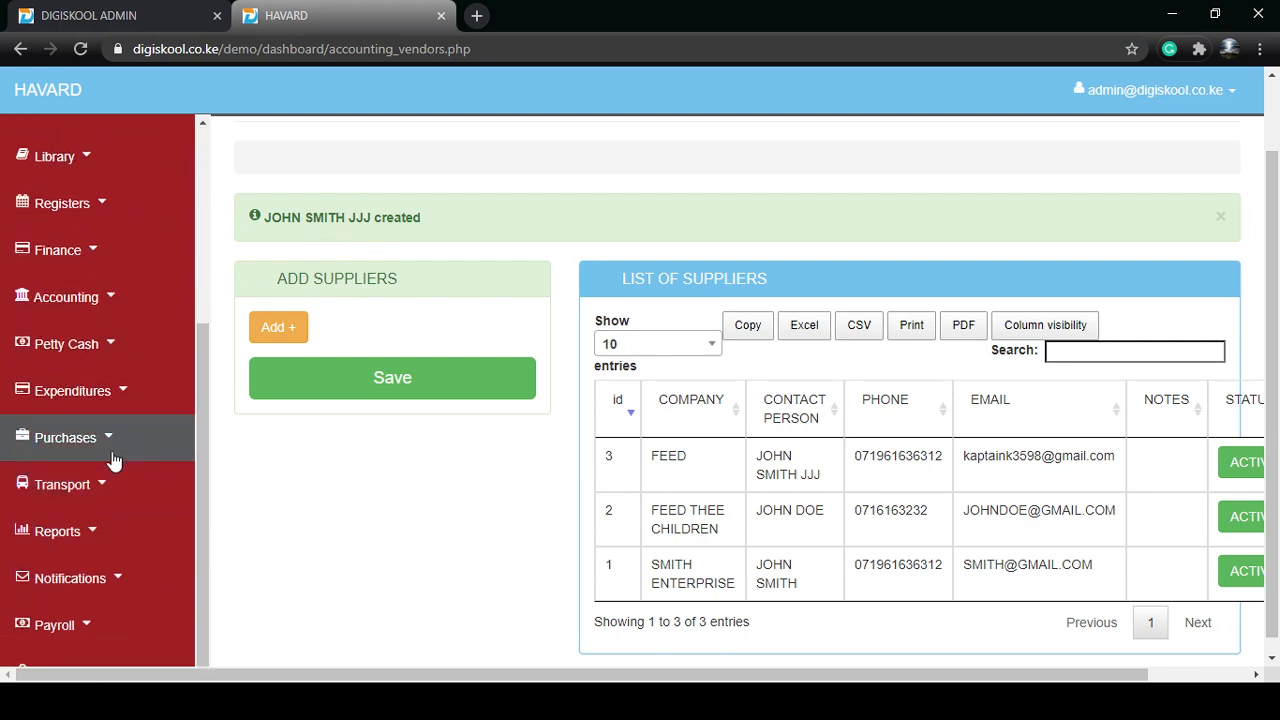
click(94, 398)
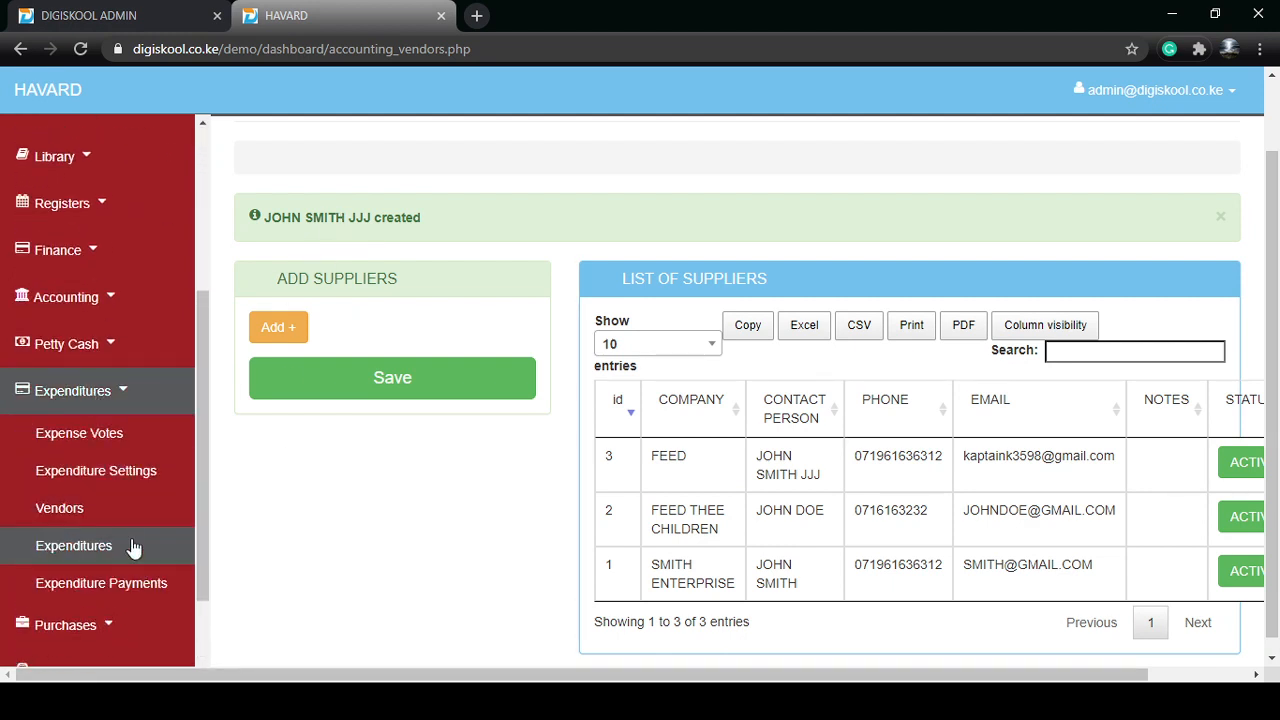
click(134, 548)
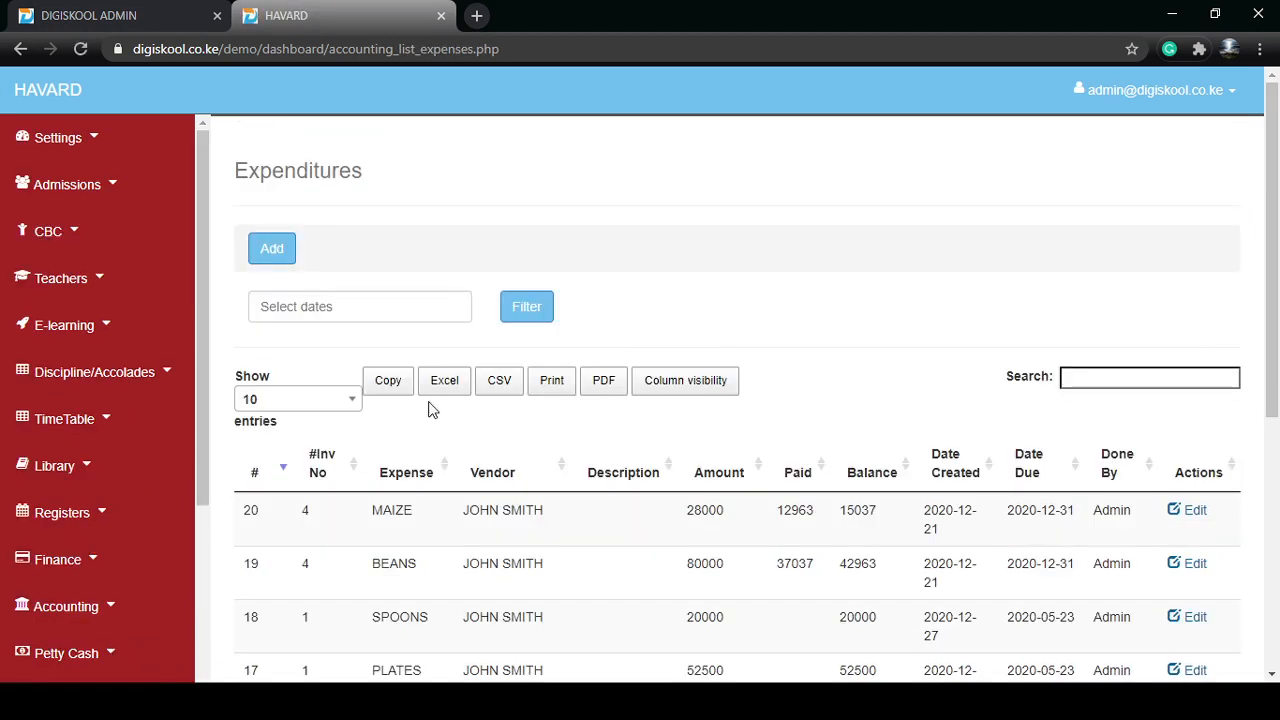
scroll(471, 424, down, 4)
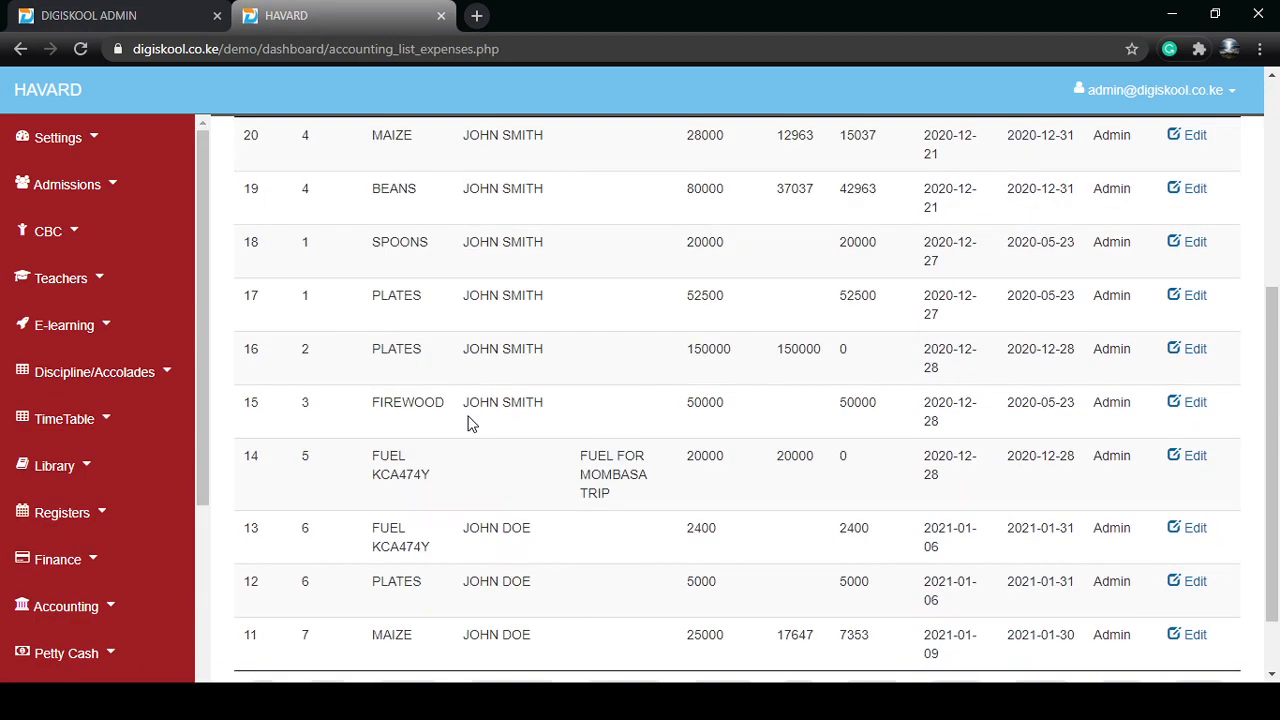
scroll(471, 424, up, 2)
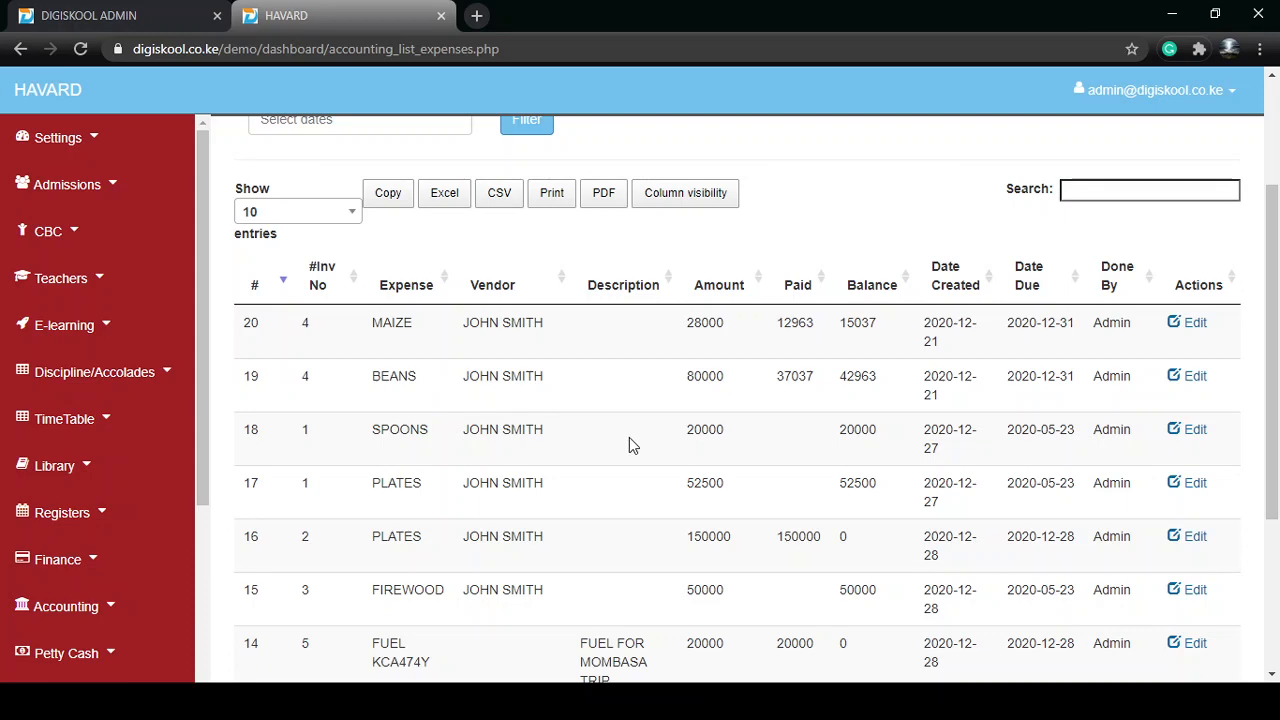
scroll(680, 402, up, 1)
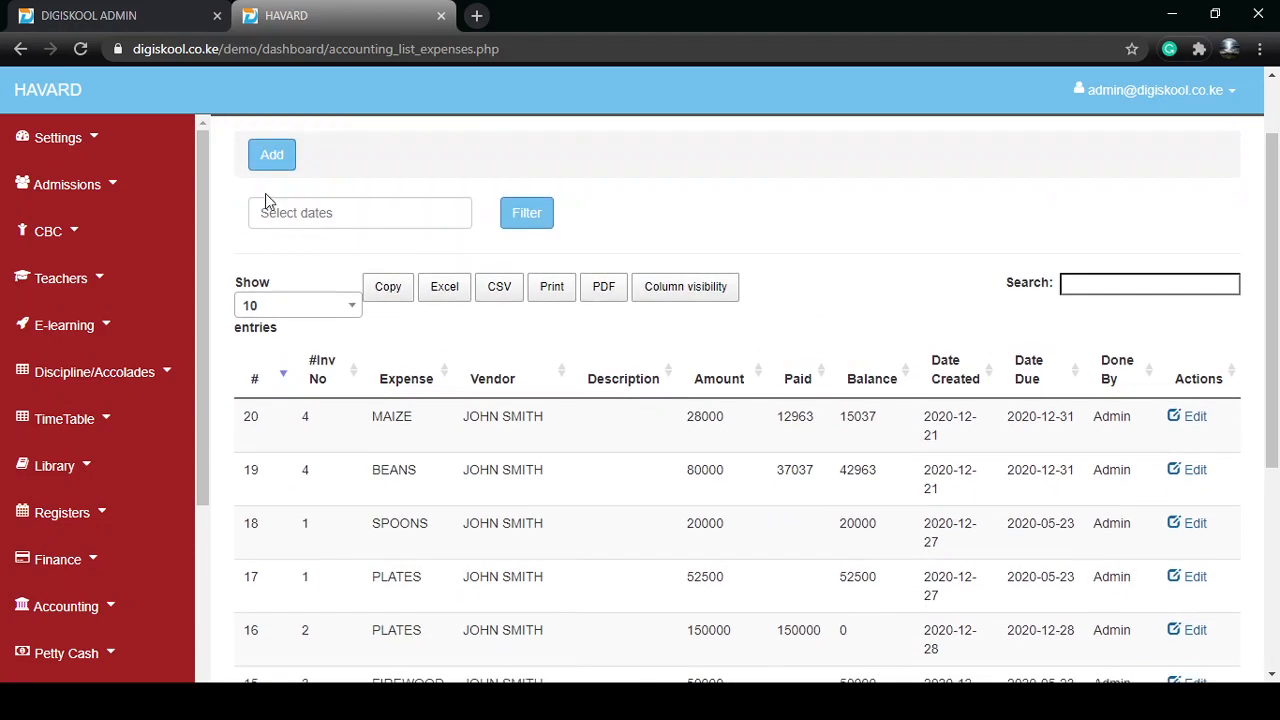
Step: Start a new vendor invoice for the FEED supplier, dated 2021-02-01 with due date 2020-05-23
scroll(314, 236, up, 1)
click(276, 252)
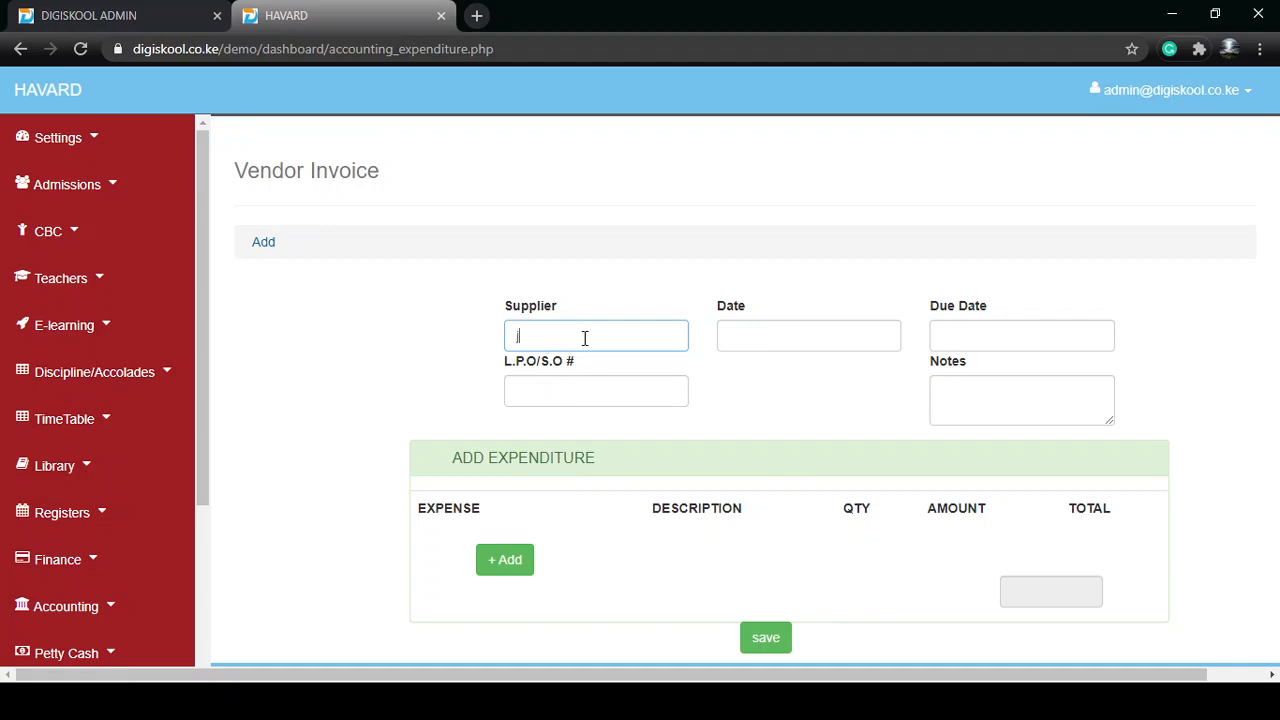
click(606, 456)
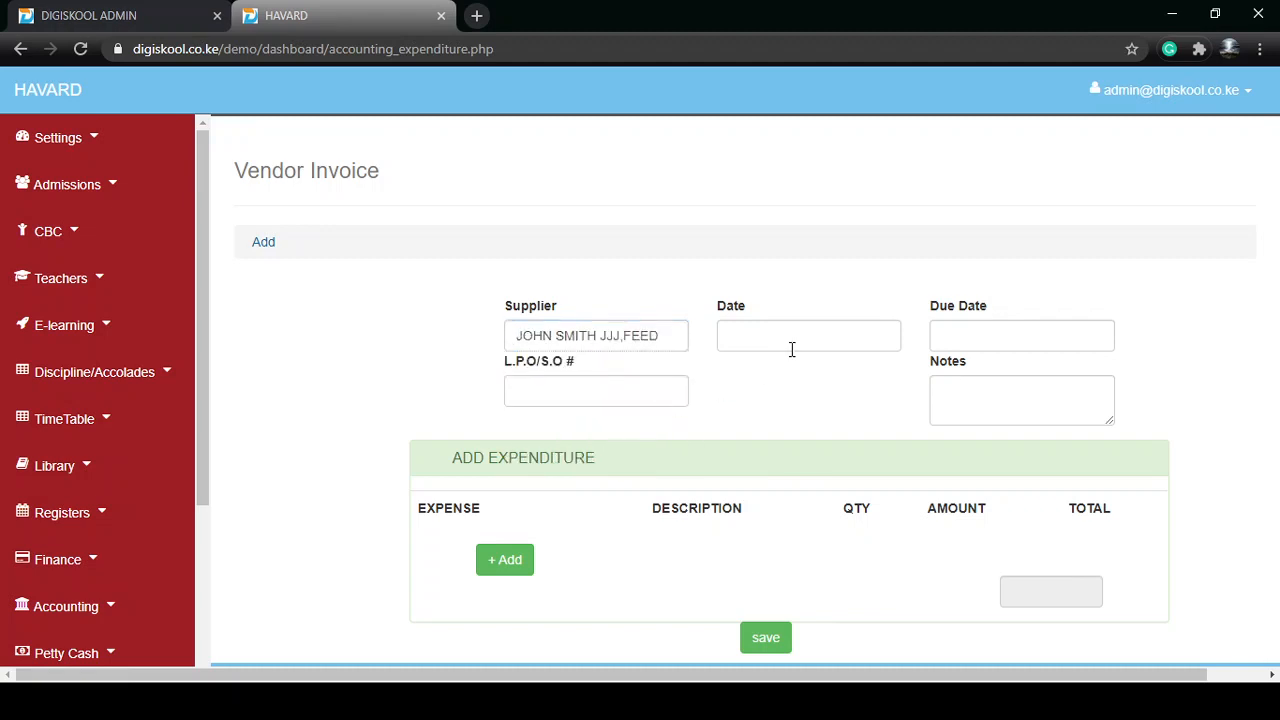
click(791, 347)
click(797, 387)
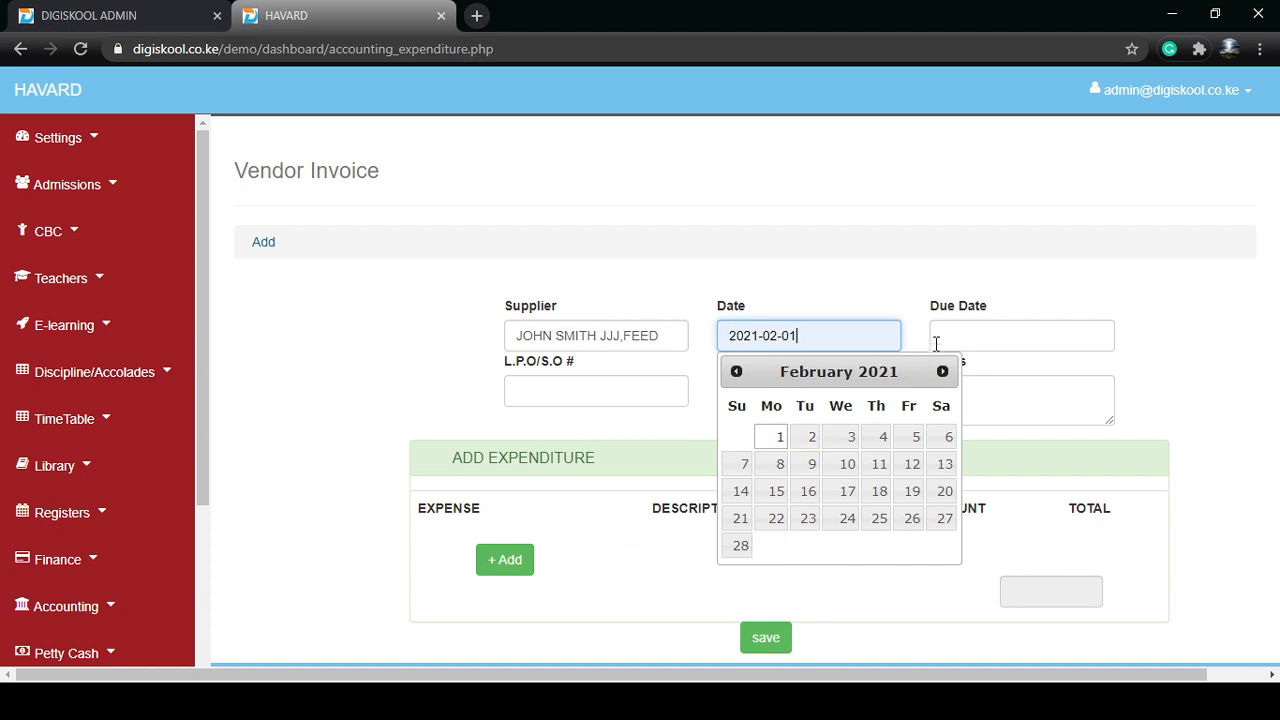
click(967, 322)
click(973, 389)
click(800, 412)
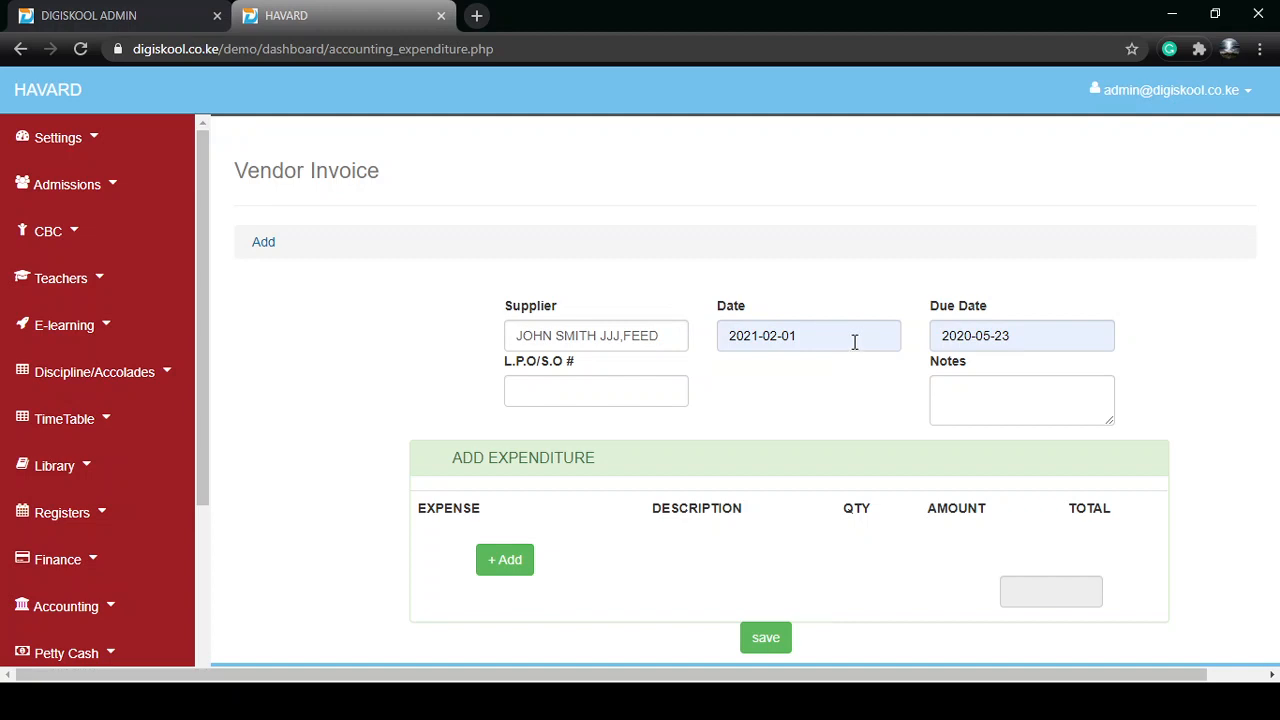
Step: Fill in the vendor invoice's L.P.O/S.O number, leaving the notes empty
click(555, 385)
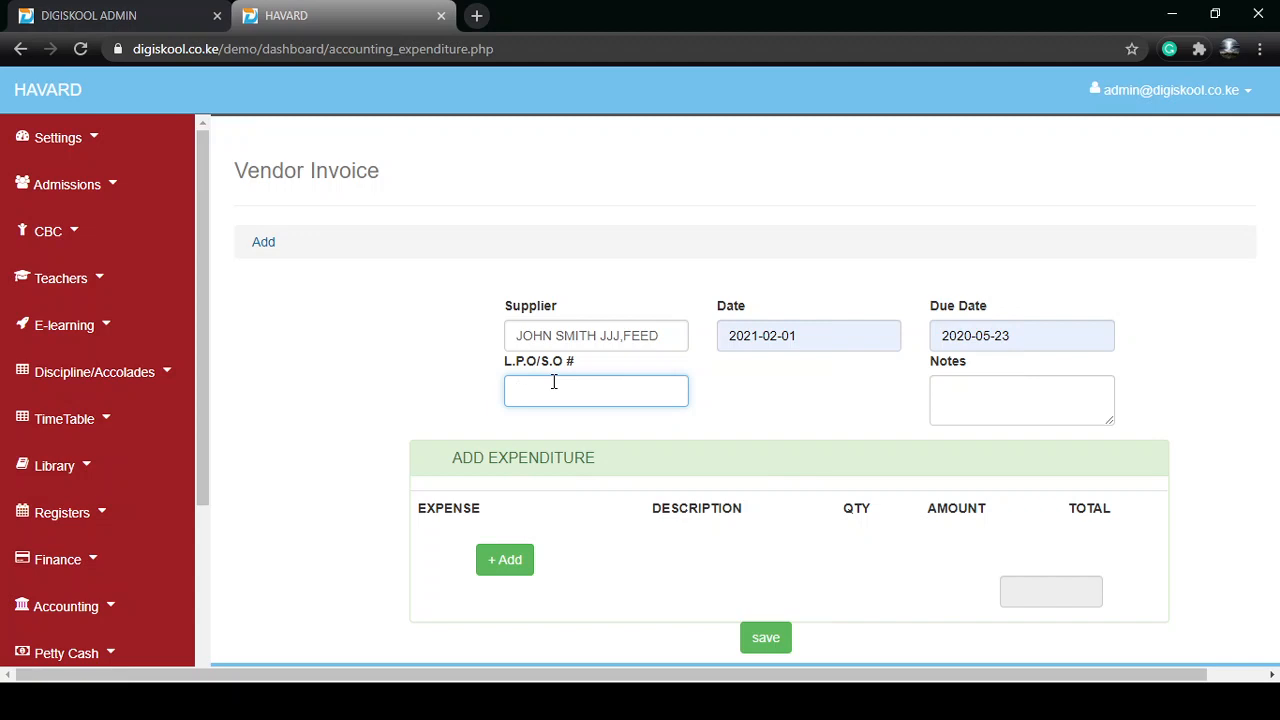
text(098765)
click(657, 702)
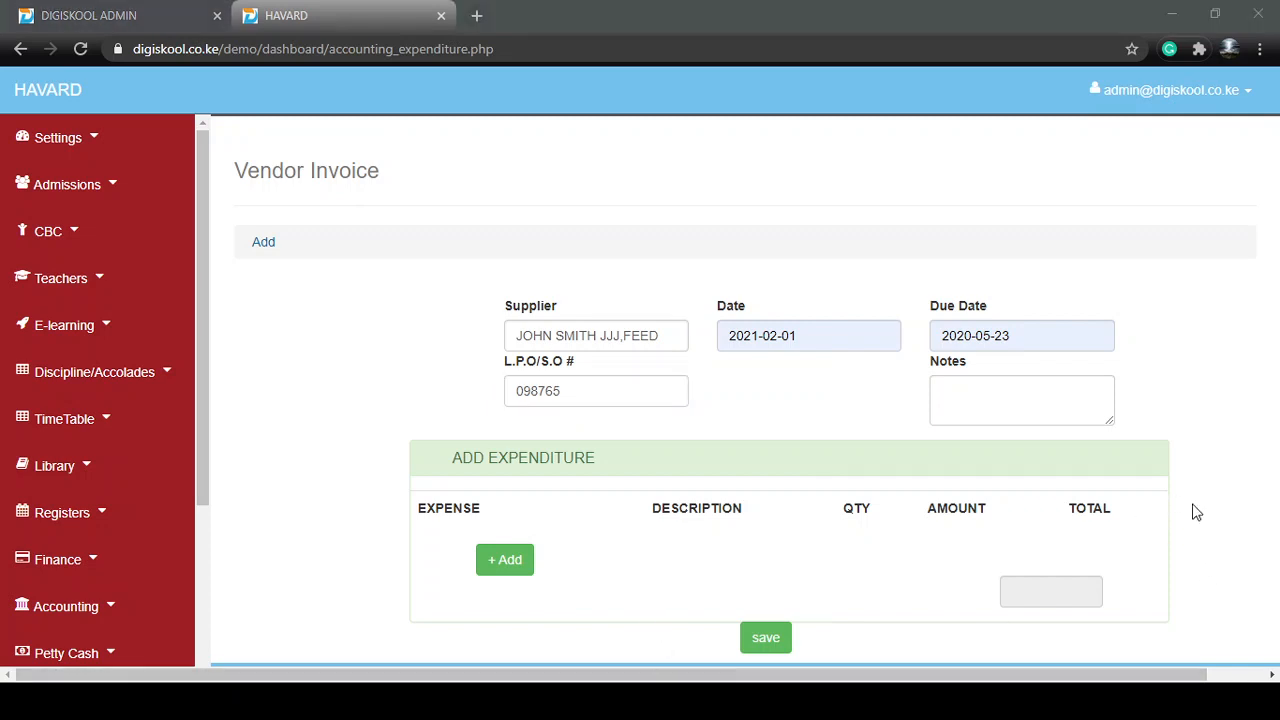
click(1201, 445)
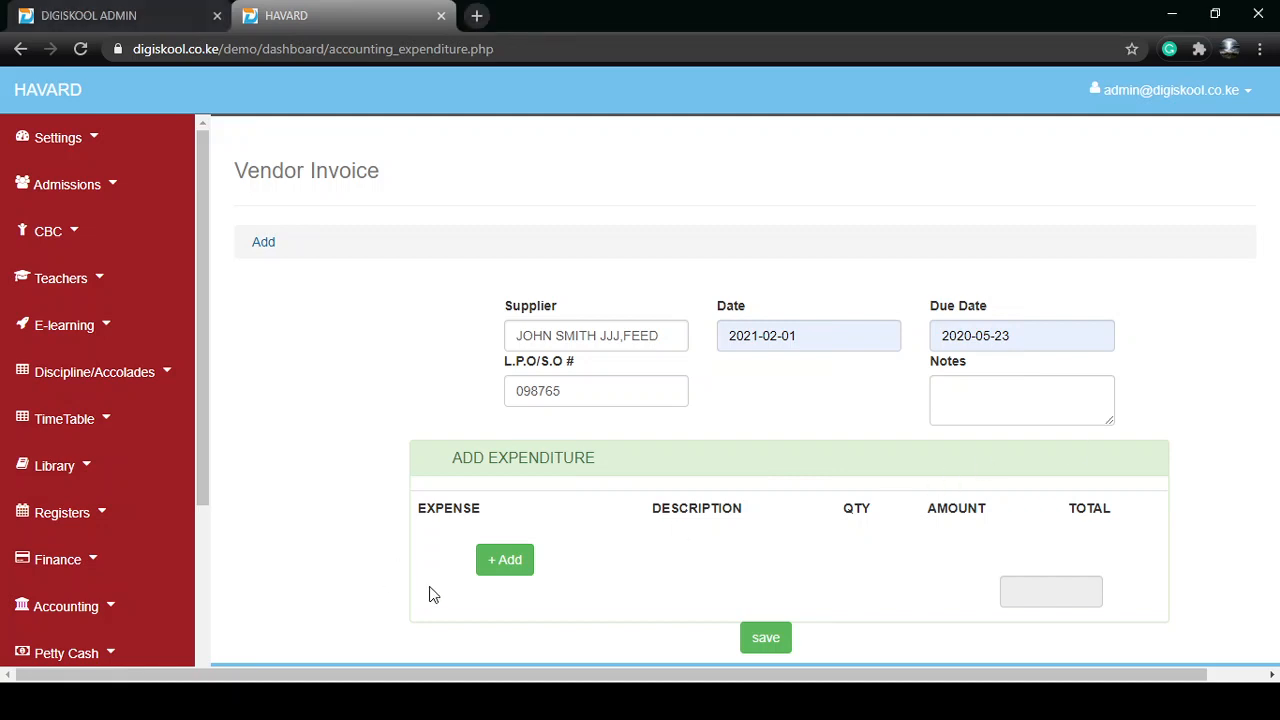
Step: Add a COOKING OIL expenditure line to the invoice with quantity 100 and amount 70
click(503, 562)
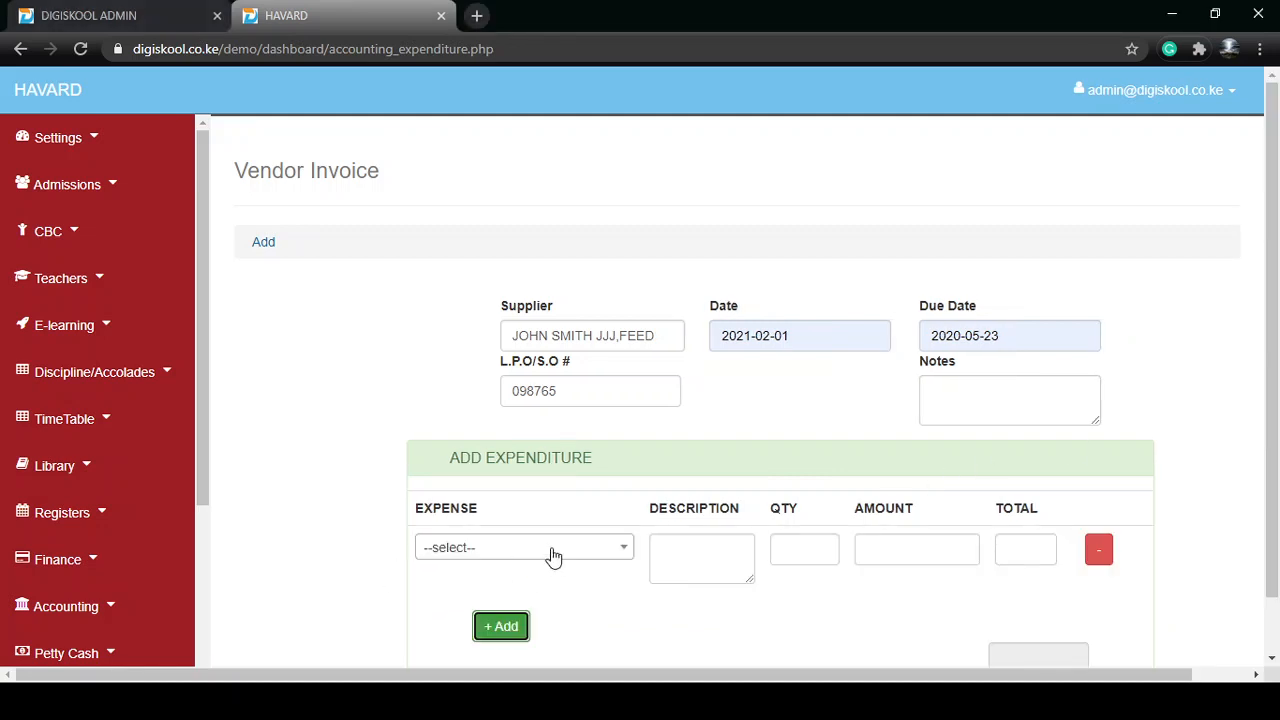
click(553, 556)
scroll(523, 451, down, 3)
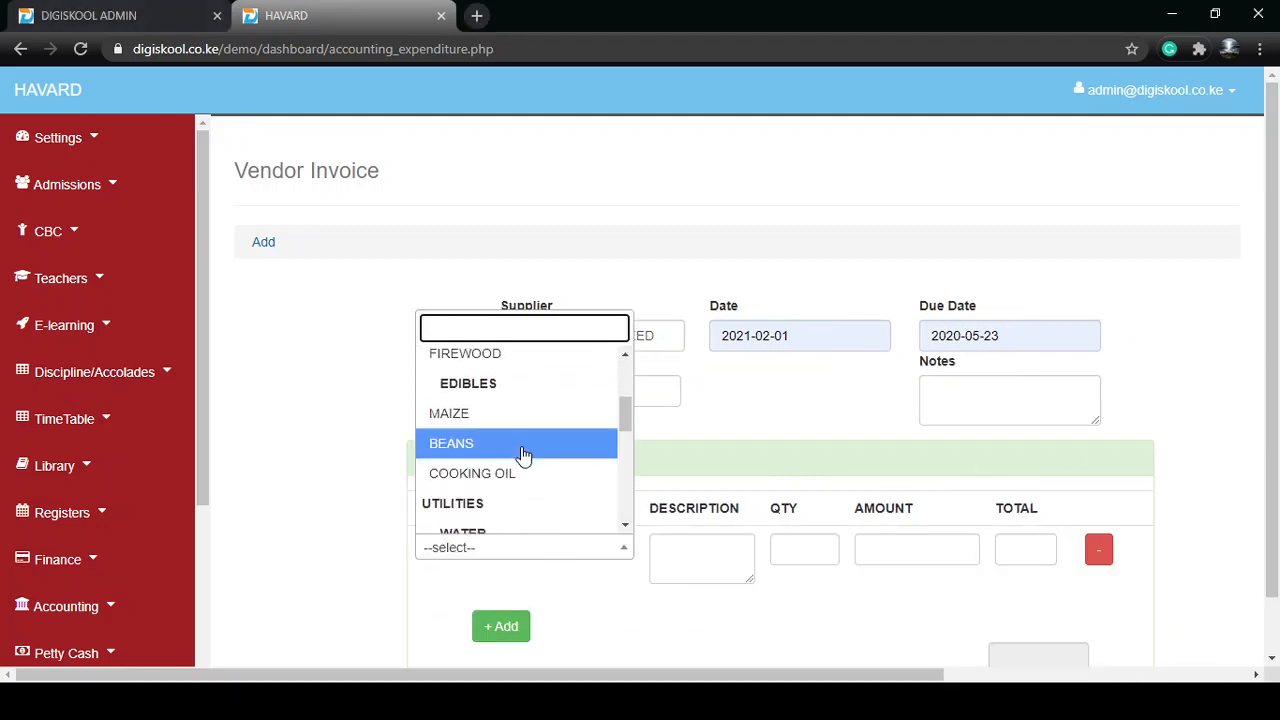
click(524, 473)
click(789, 547)
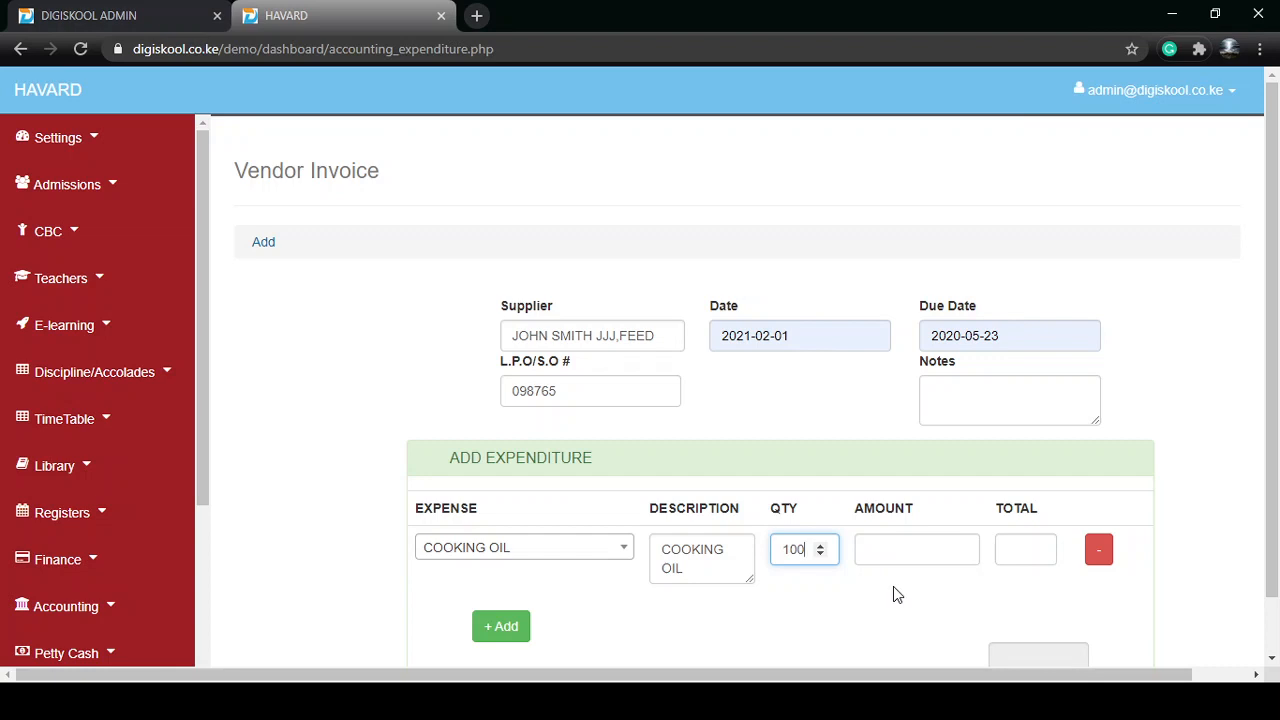
click(894, 542)
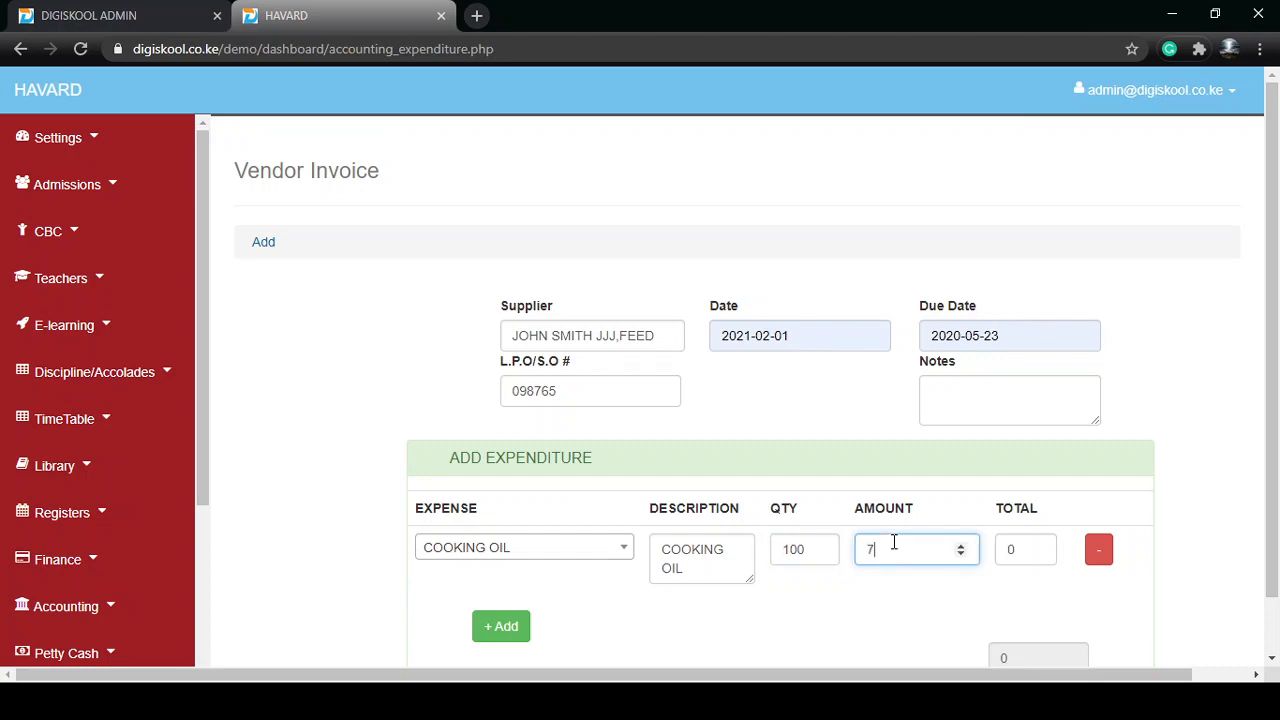
click(894, 630)
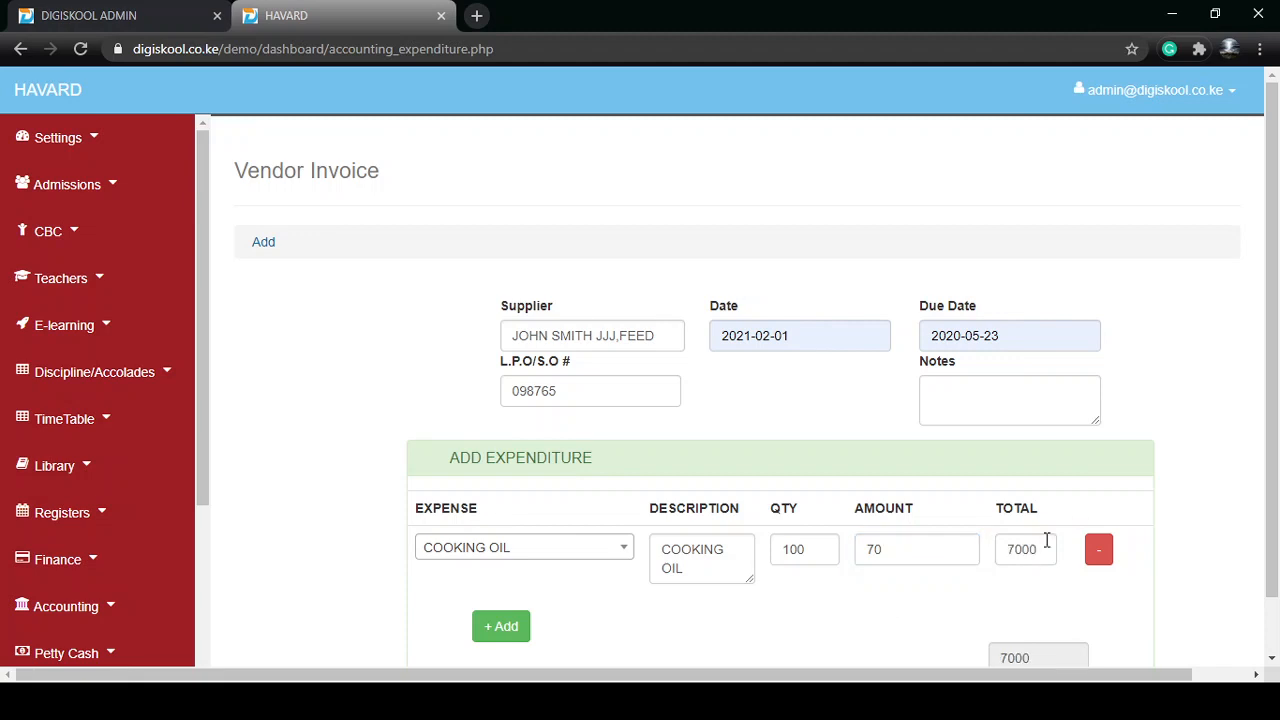
Step: Check the completed vendor invoice from its supplier details to its total, and save it
scroll(968, 563, down, 1)
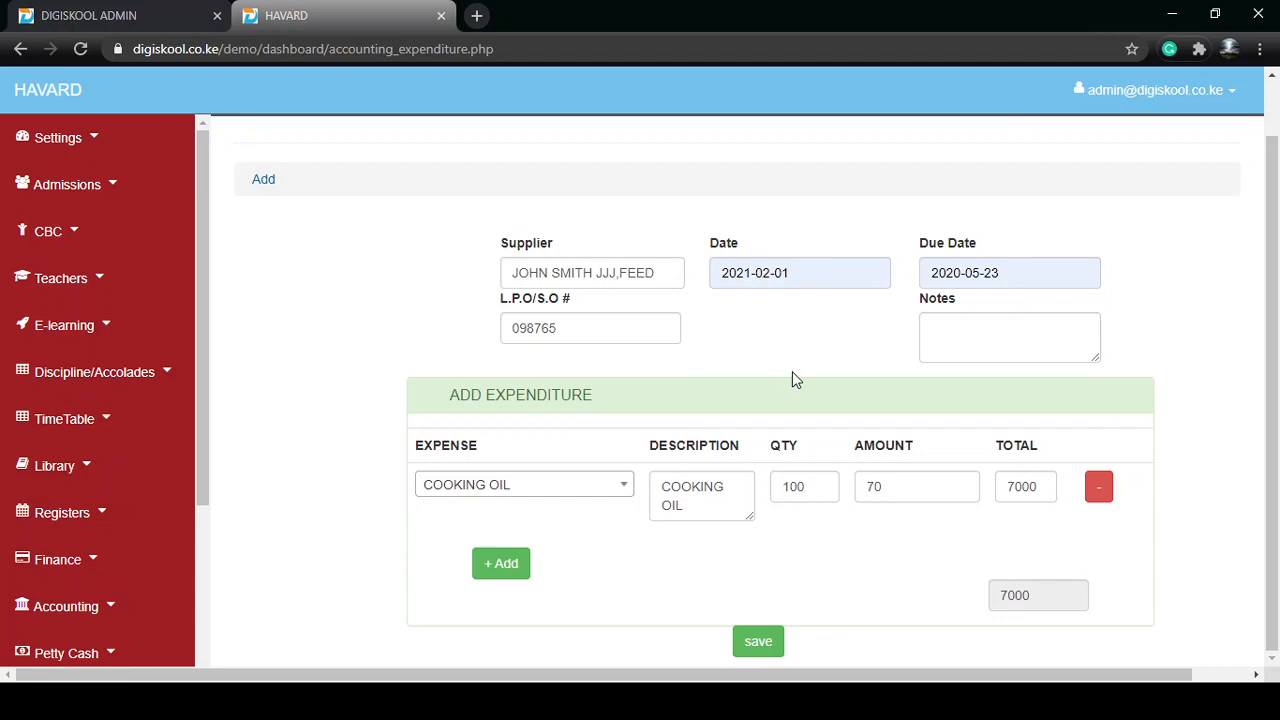
scroll(792, 379, up, 1)
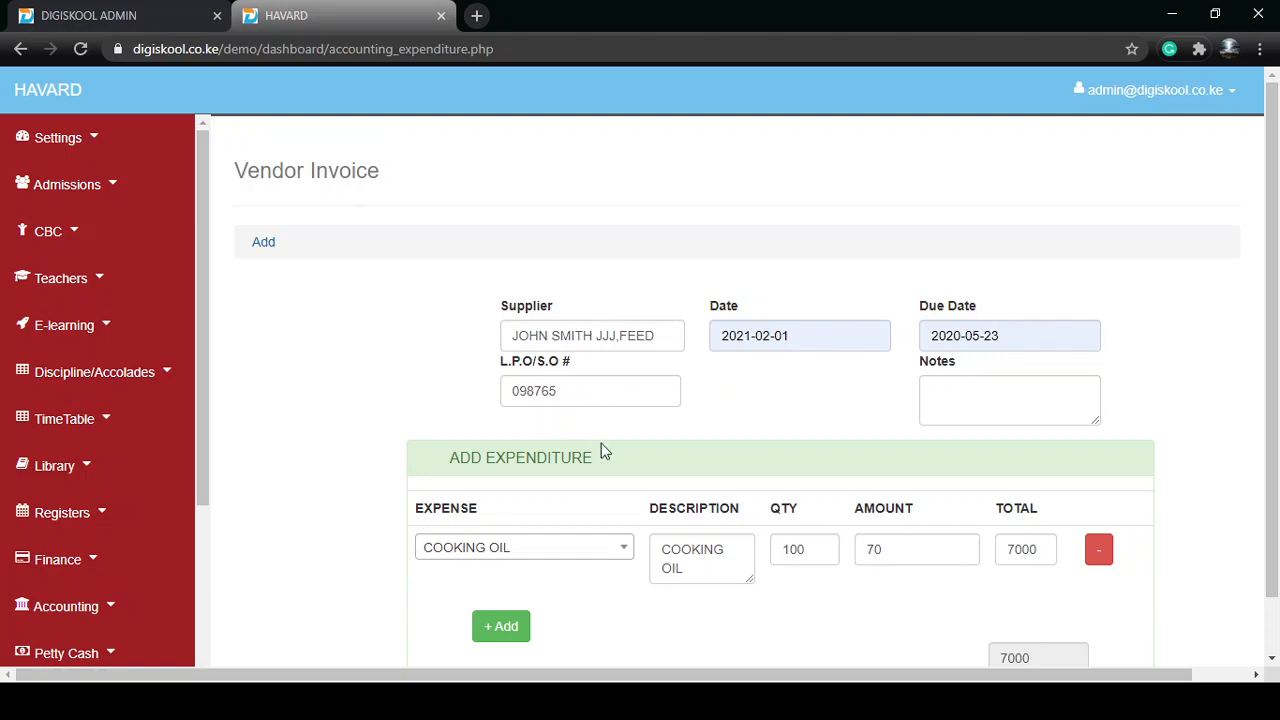
scroll(578, 555, down, 1)
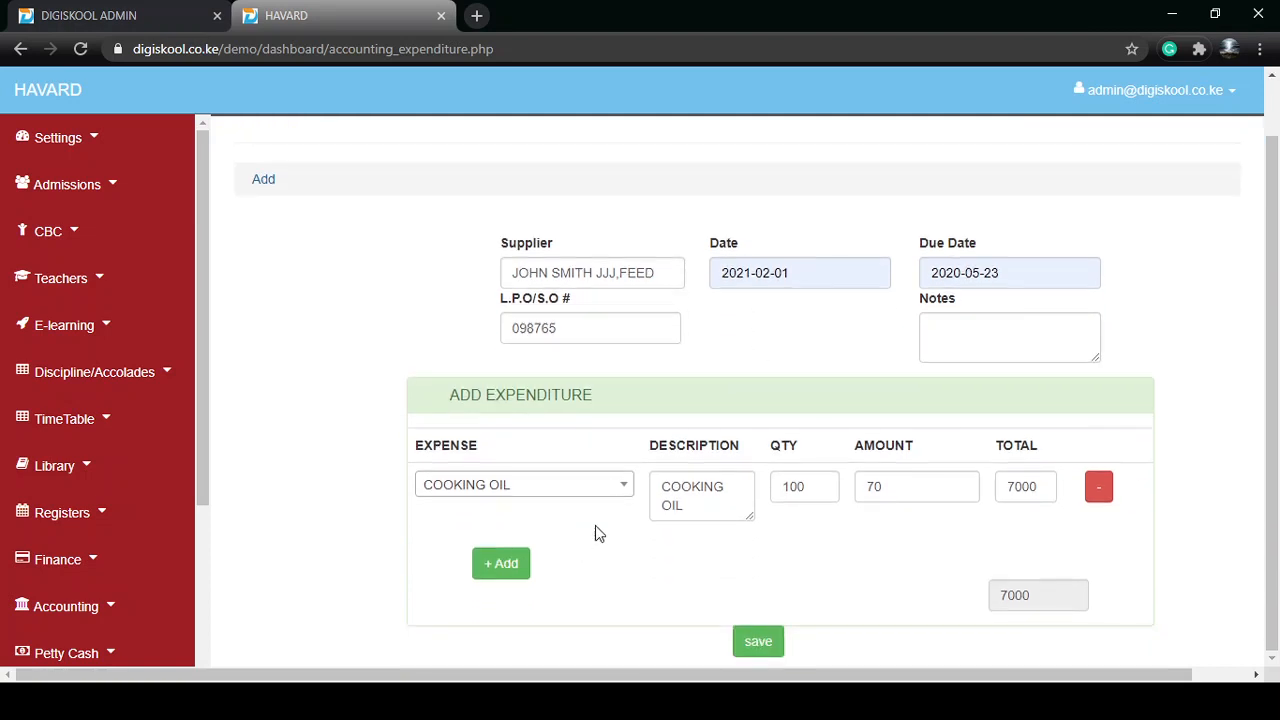
click(757, 643)
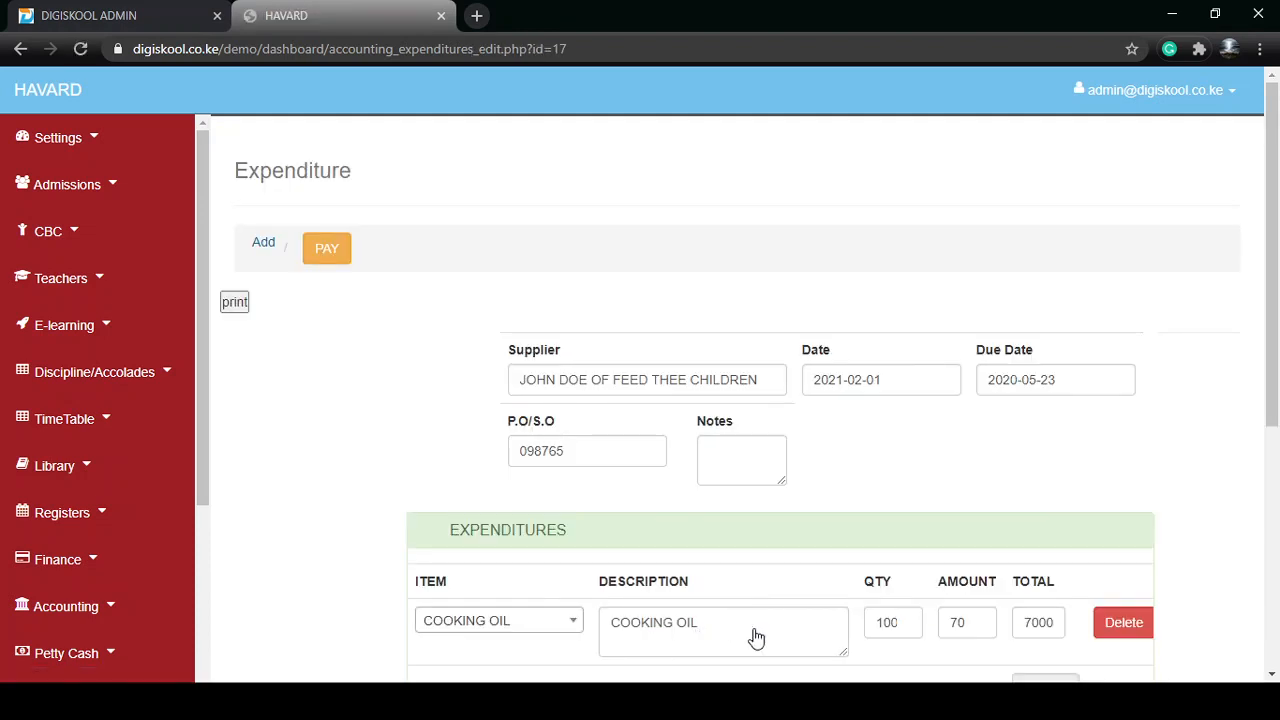
Step: Save the newly created cooking oil expenditure from its edit page and acknowledge the update
scroll(757, 638, down, 3)
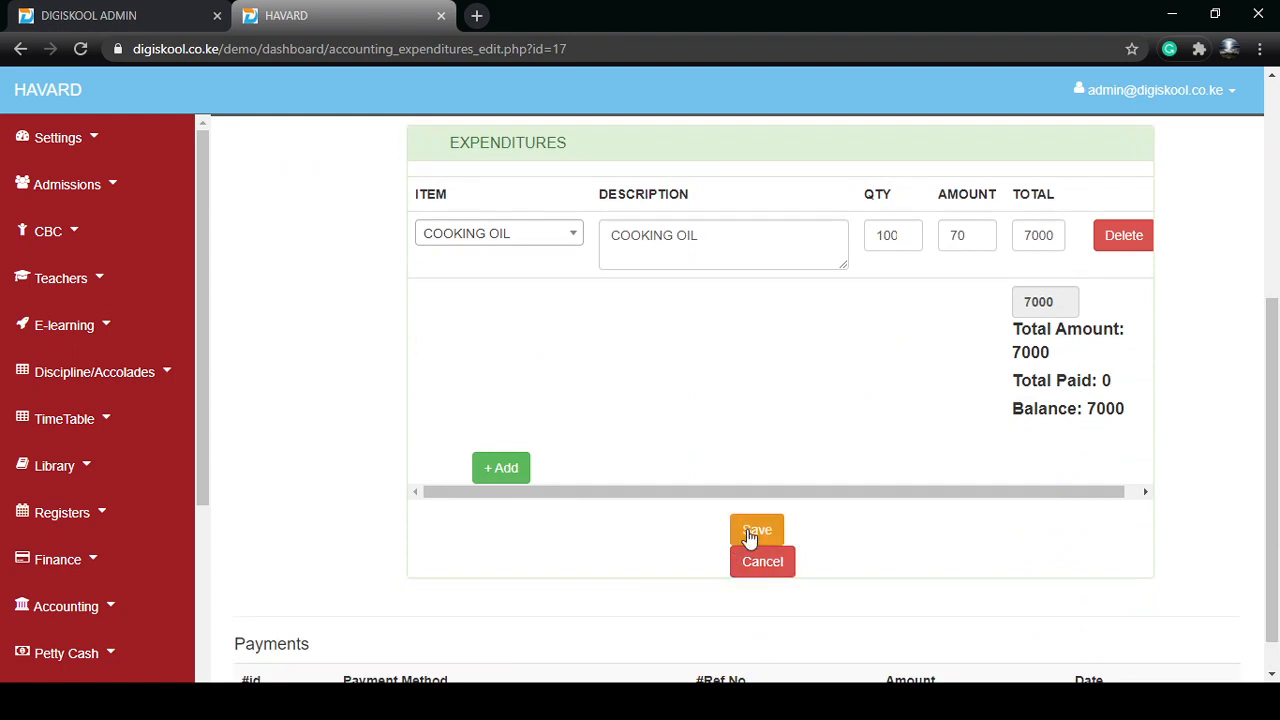
scroll(587, 594, down, 1)
click(740, 490)
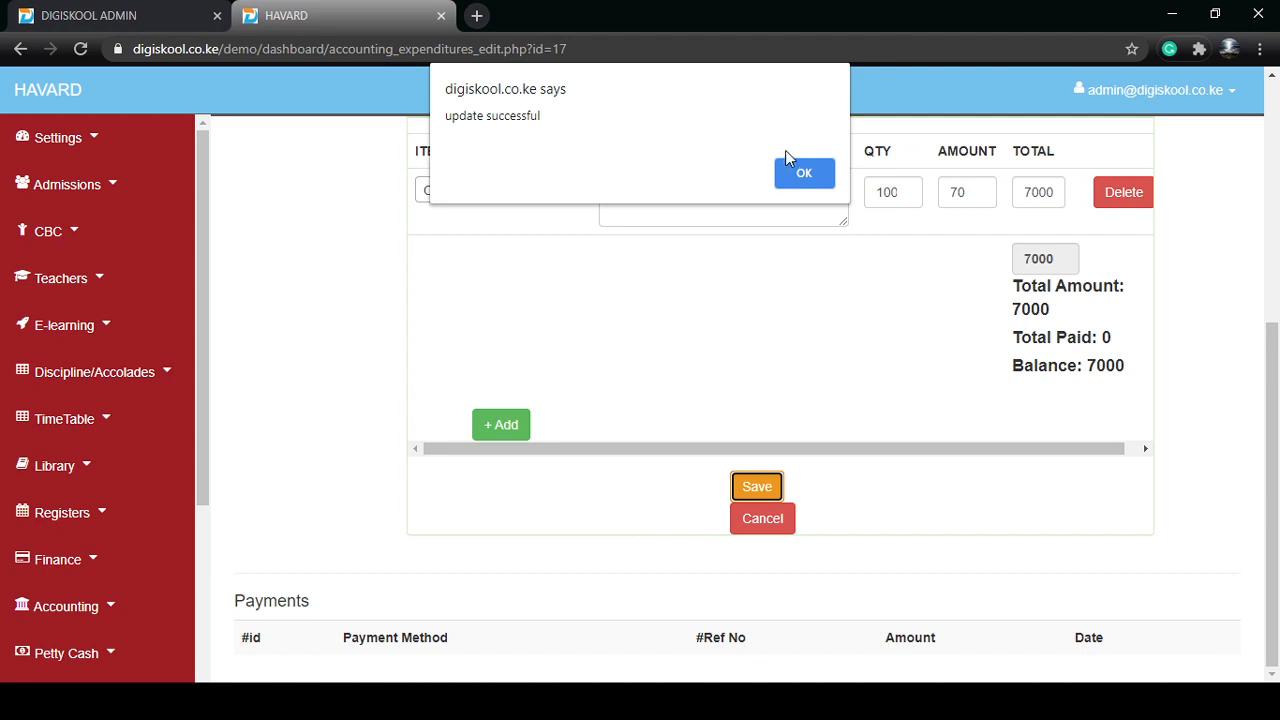
click(819, 178)
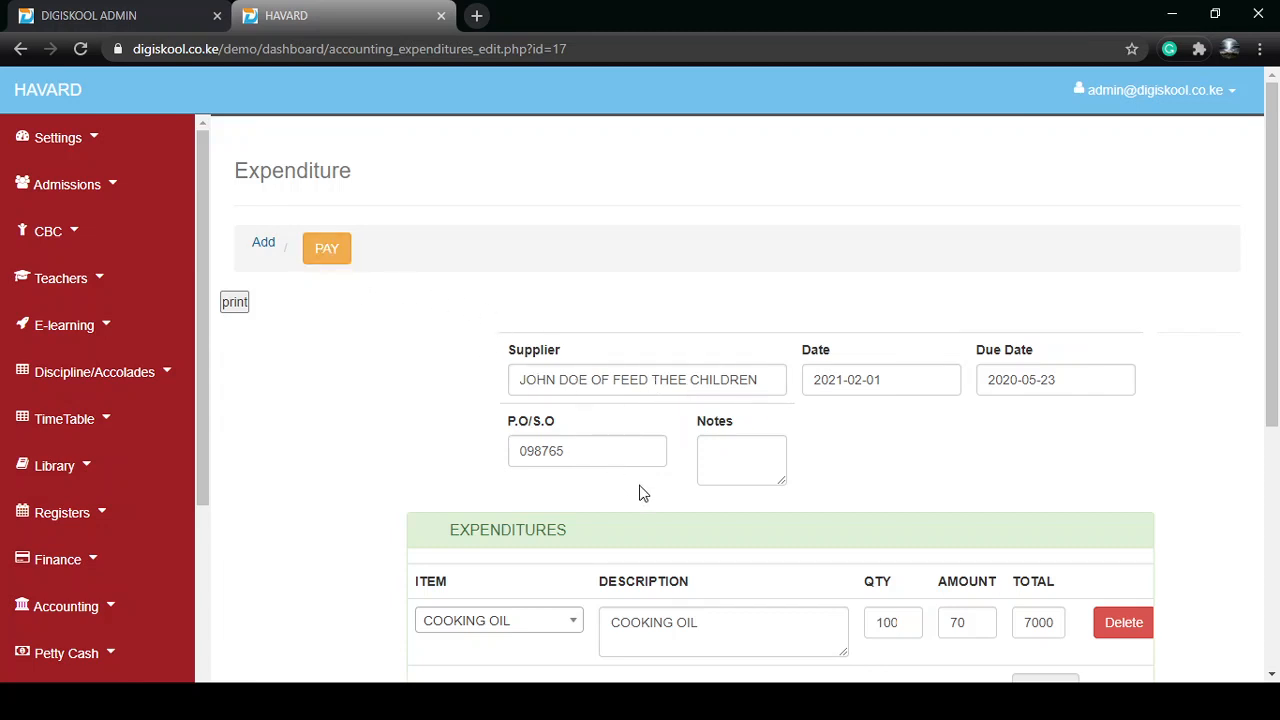
Step: Open a payment for the cooking oil expenditure, with BANK as payment method and KCB as bank
scroll(680, 500, down, 3)
scroll(443, 386, up, 3)
scroll(598, 570, down, 3)
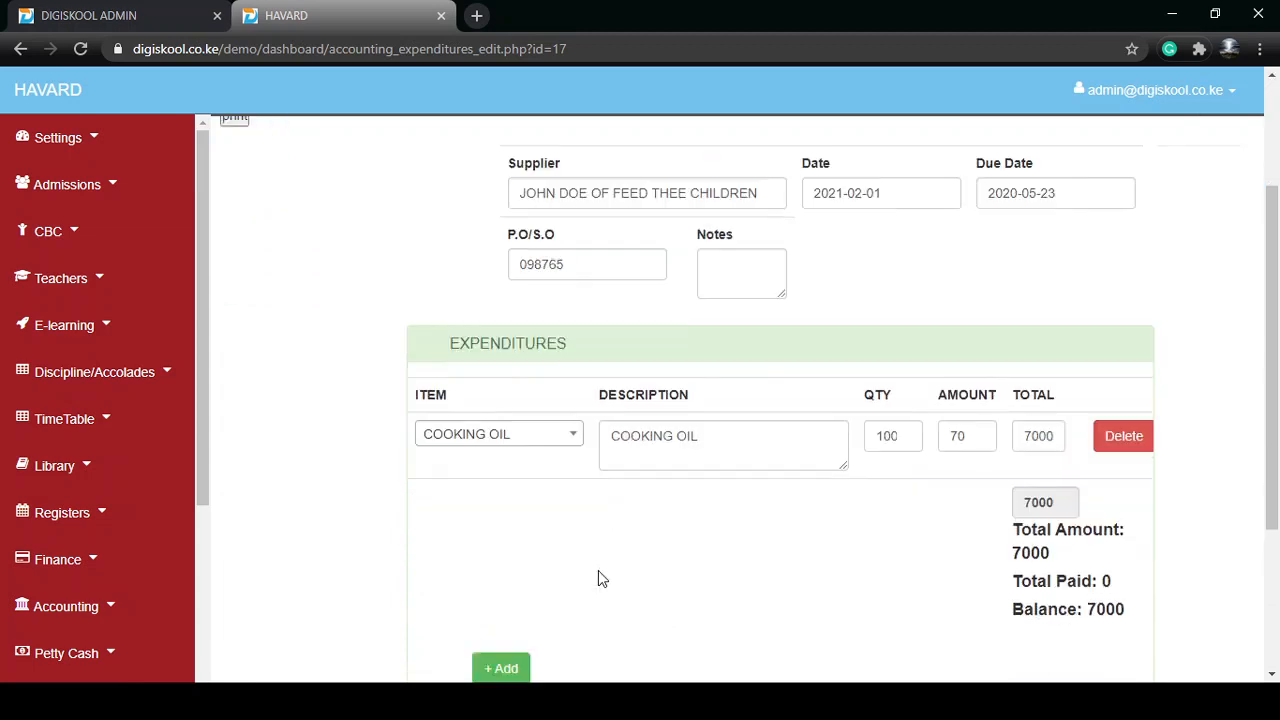
scroll(591, 523, down, 2)
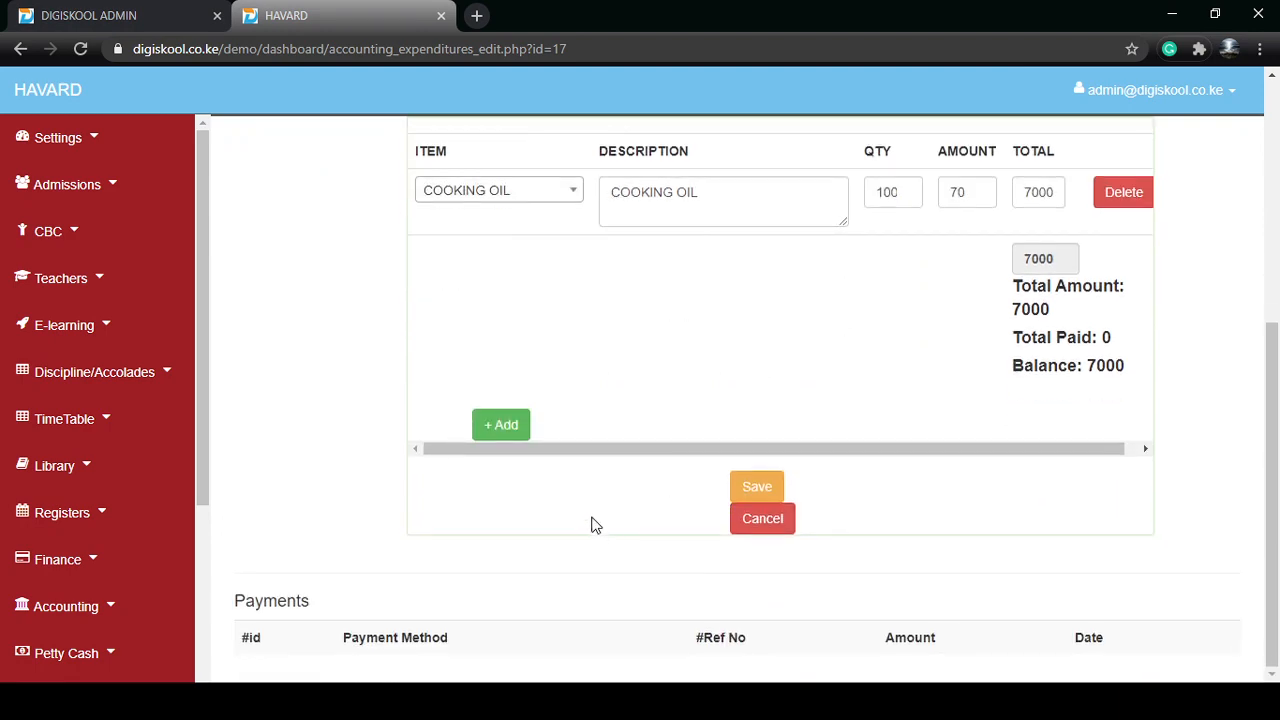
scroll(580, 506, up, 5)
click(347, 255)
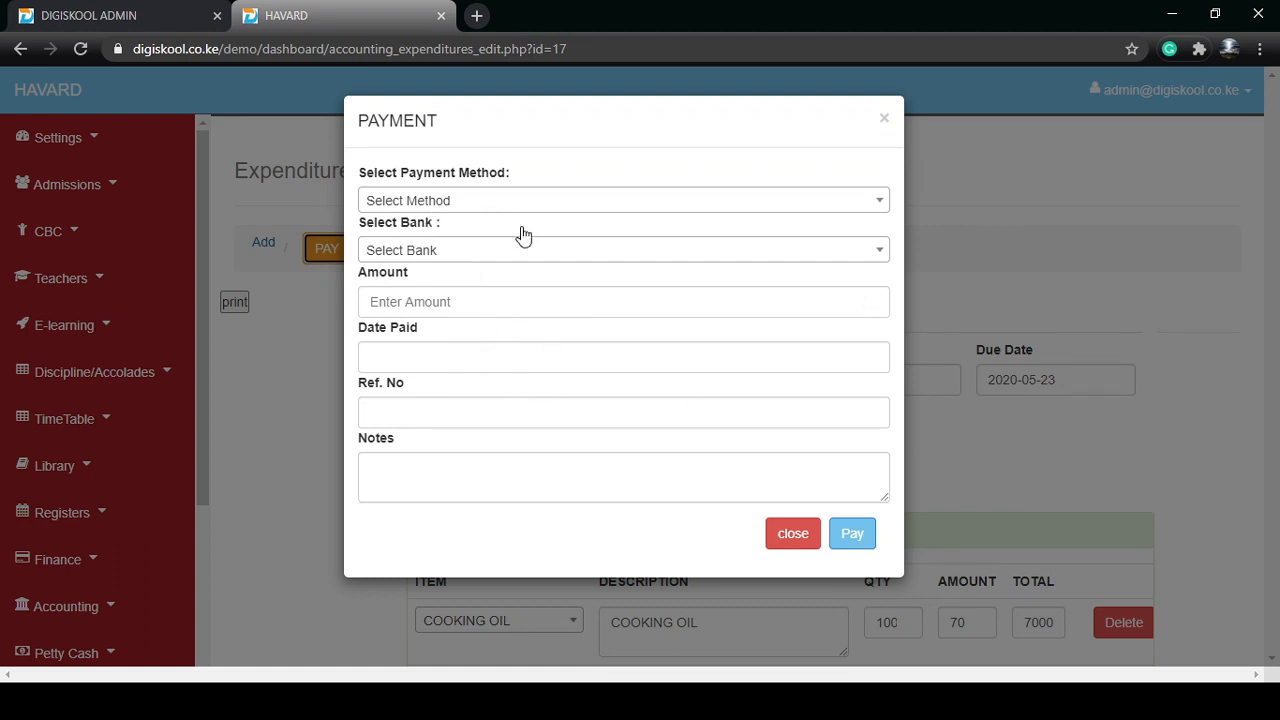
click(494, 210)
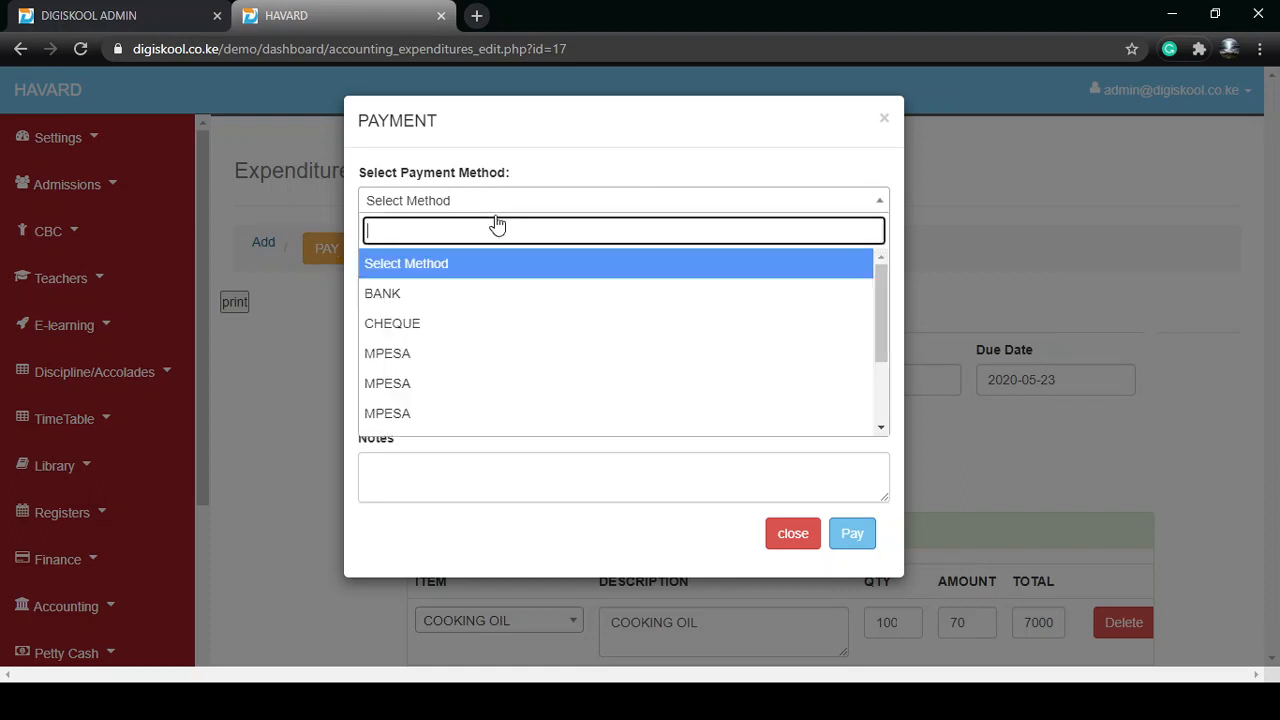
click(466, 393)
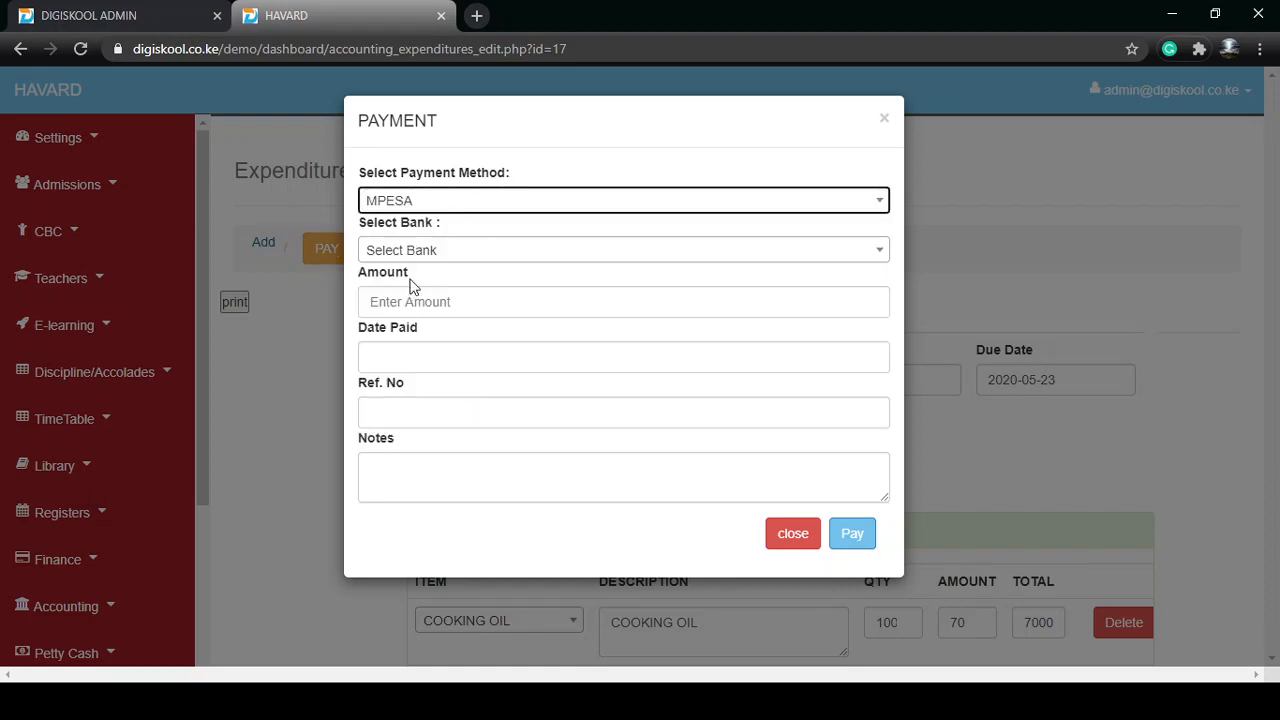
click(439, 201)
click(464, 294)
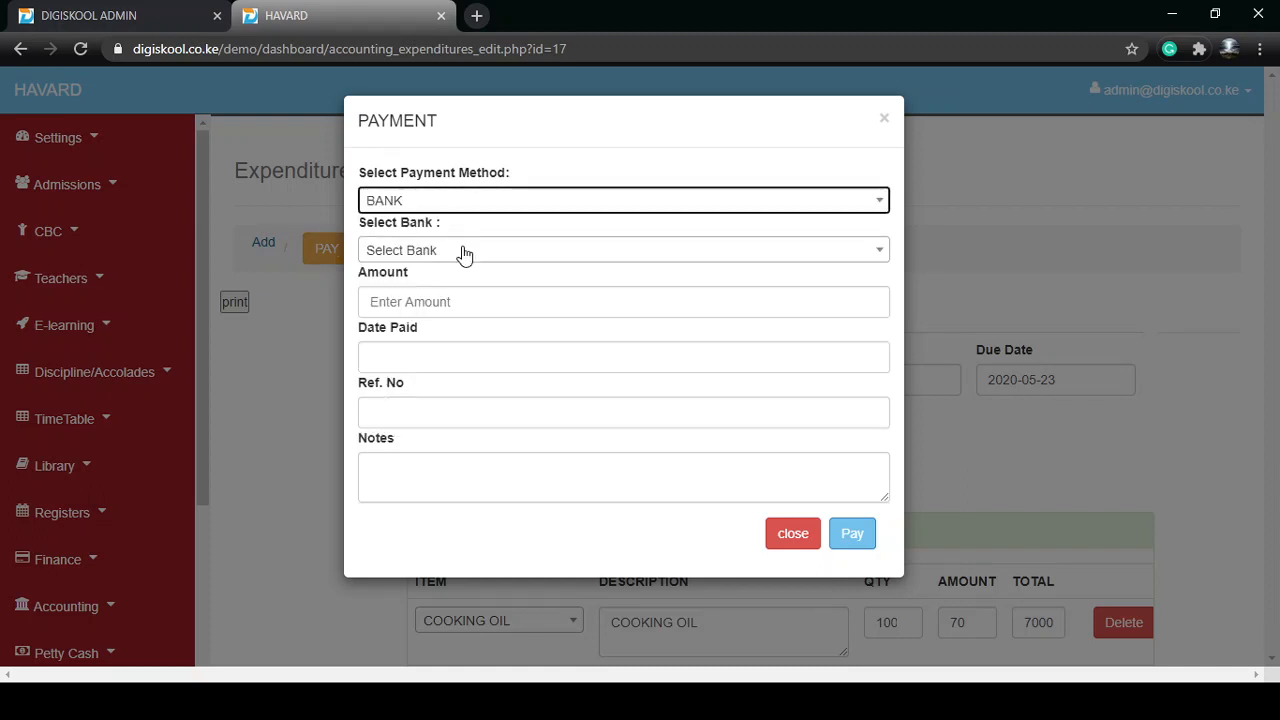
click(463, 252)
click(421, 375)
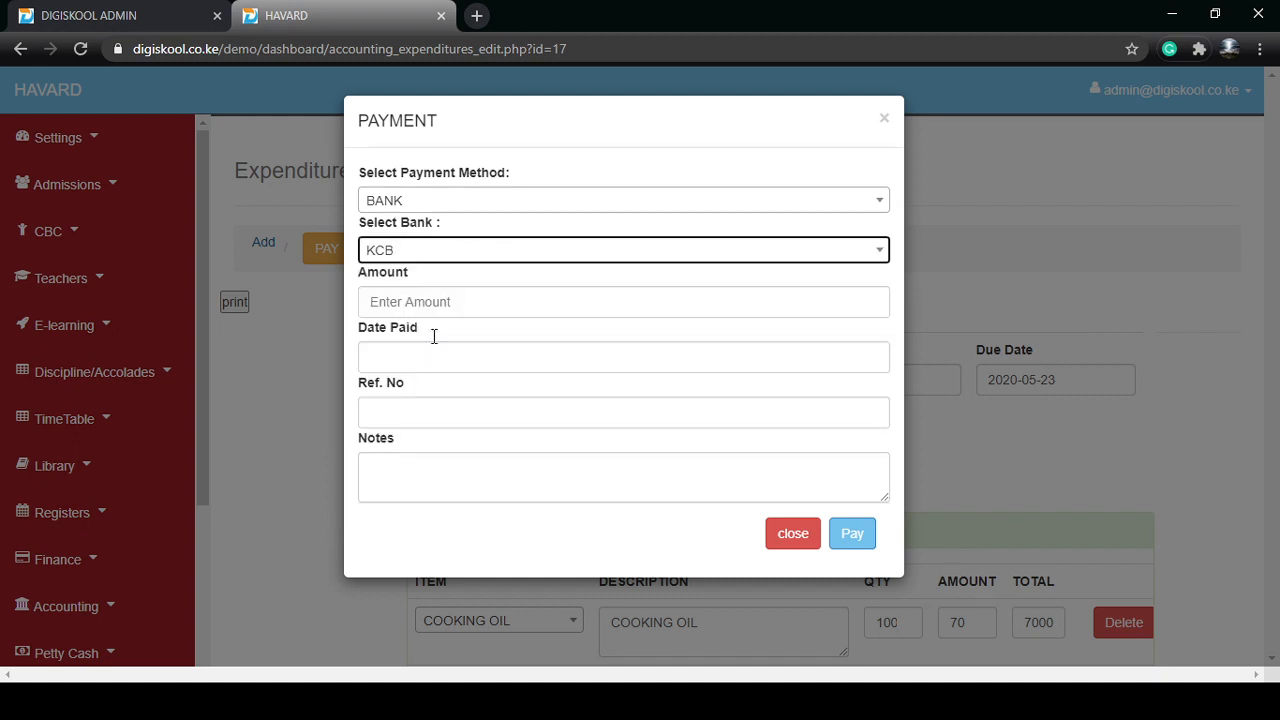
Step: Set the payment amount to 4800 and the date paid to 2021-03-02, and fill in the reference number
click(451, 293)
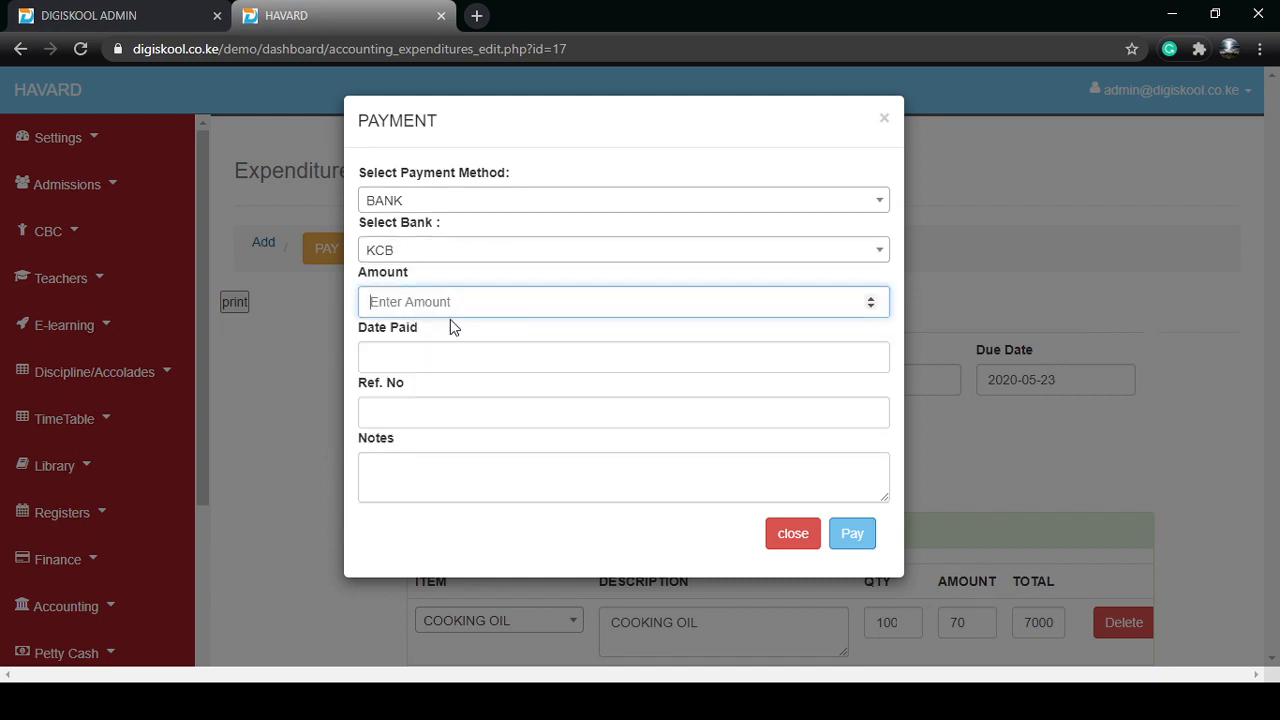
click(452, 397)
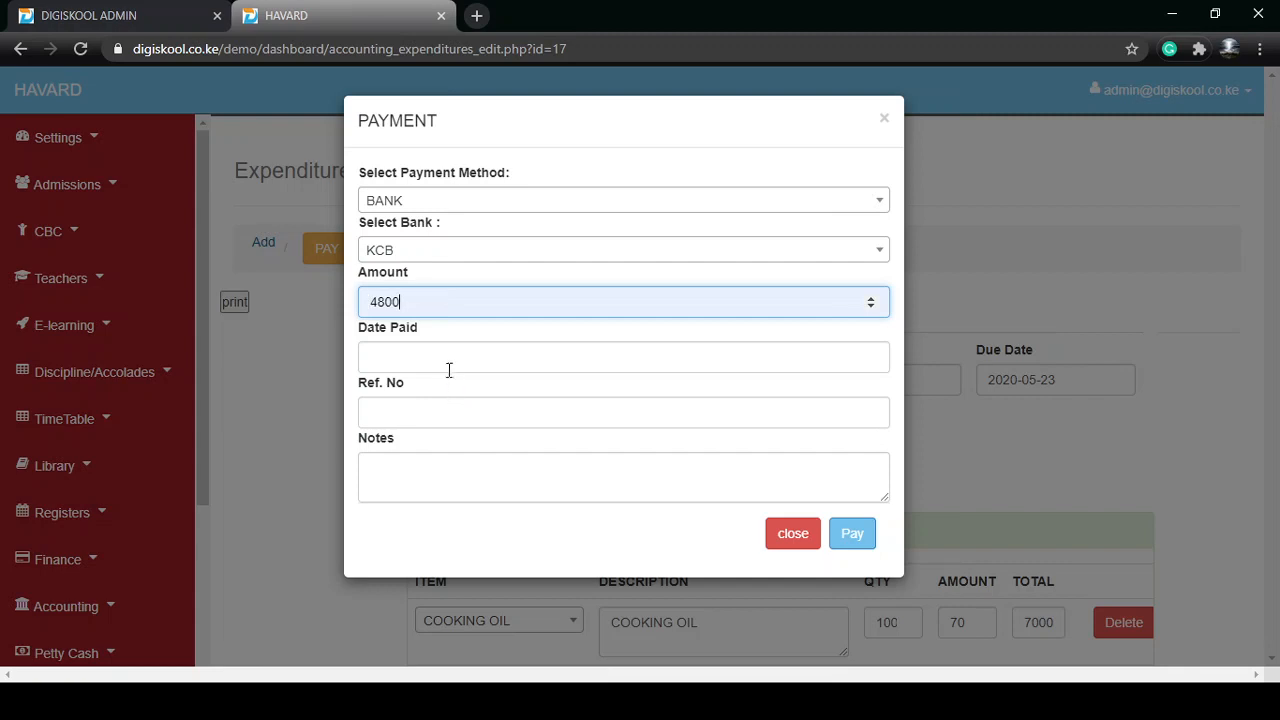
click(428, 350)
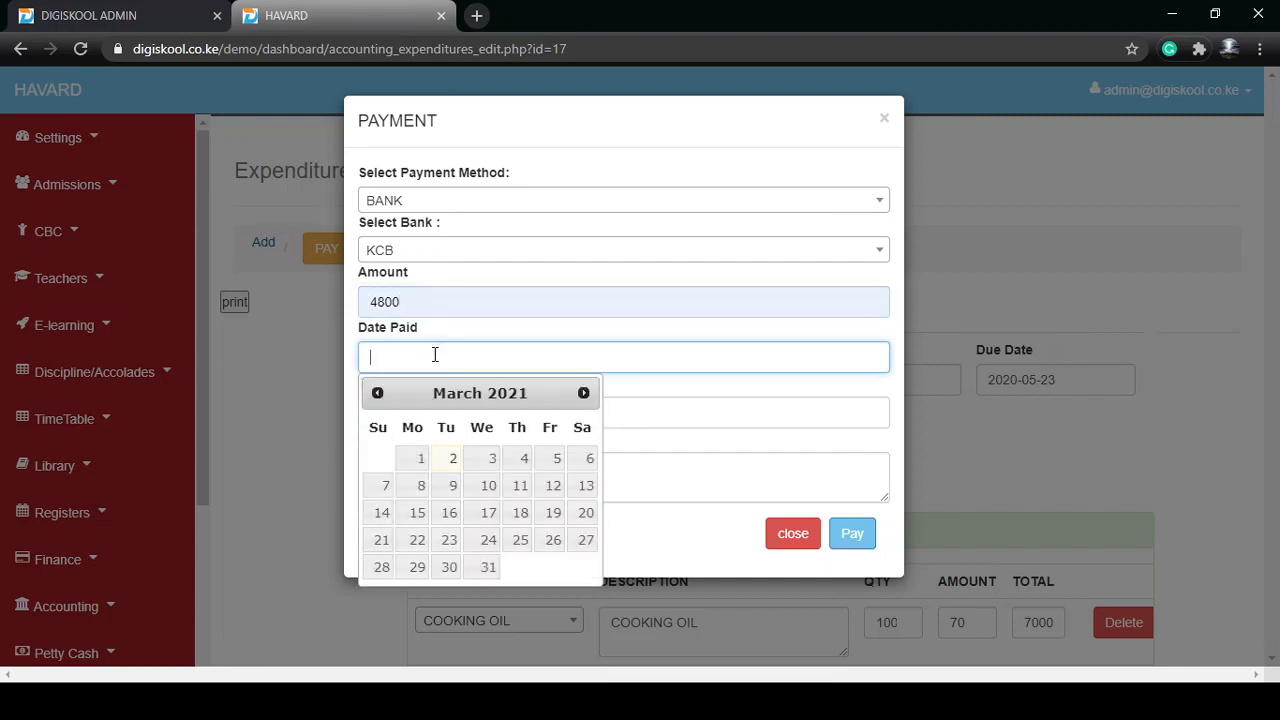
click(453, 459)
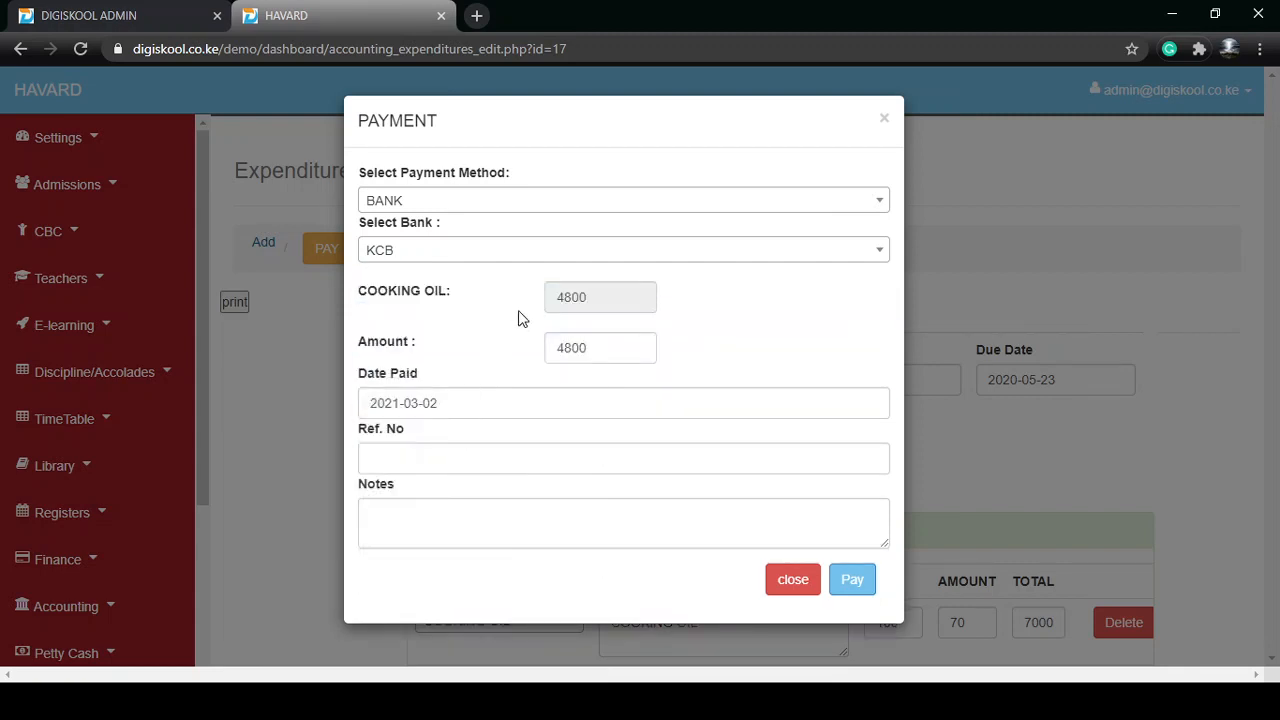
click(433, 452)
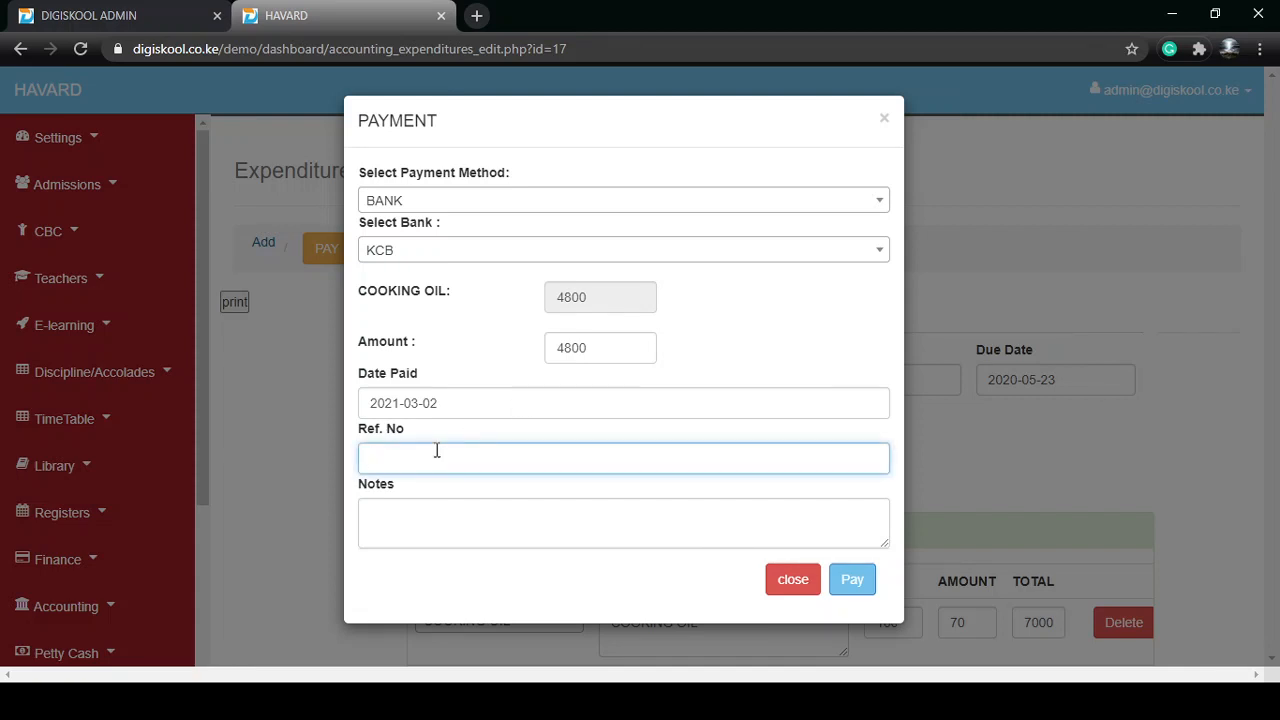
text(99797)
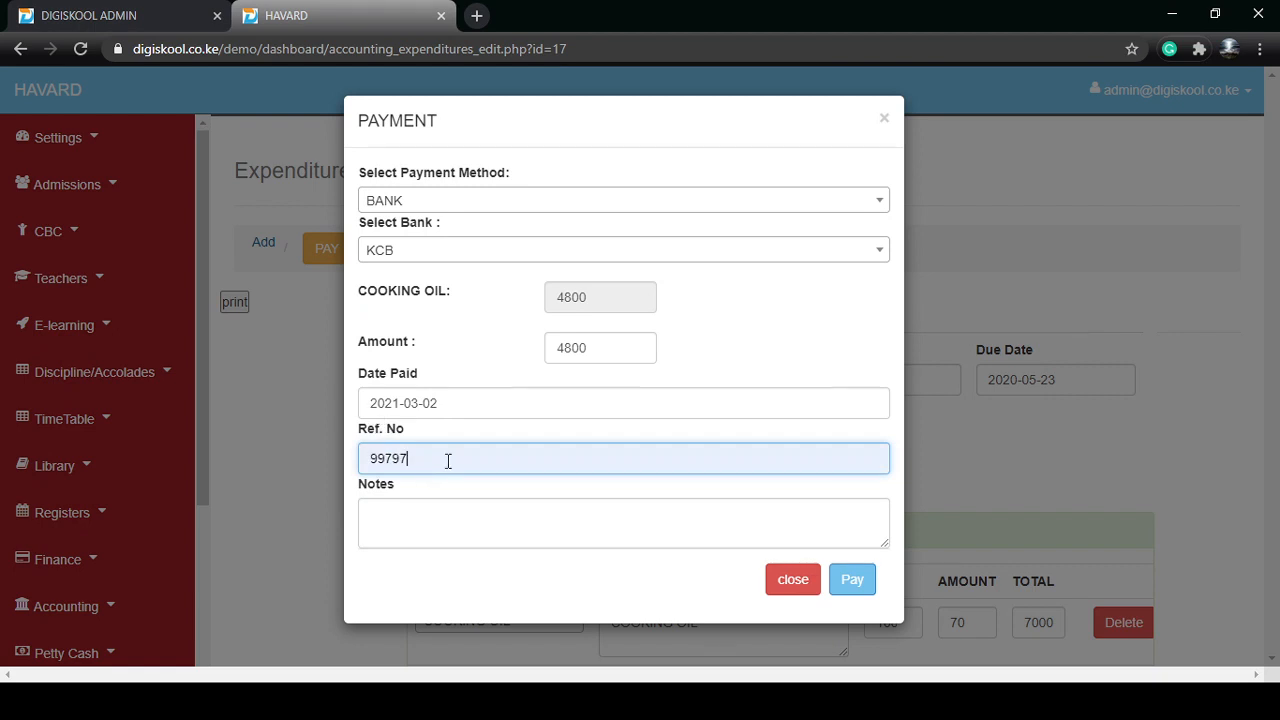
text(kk)
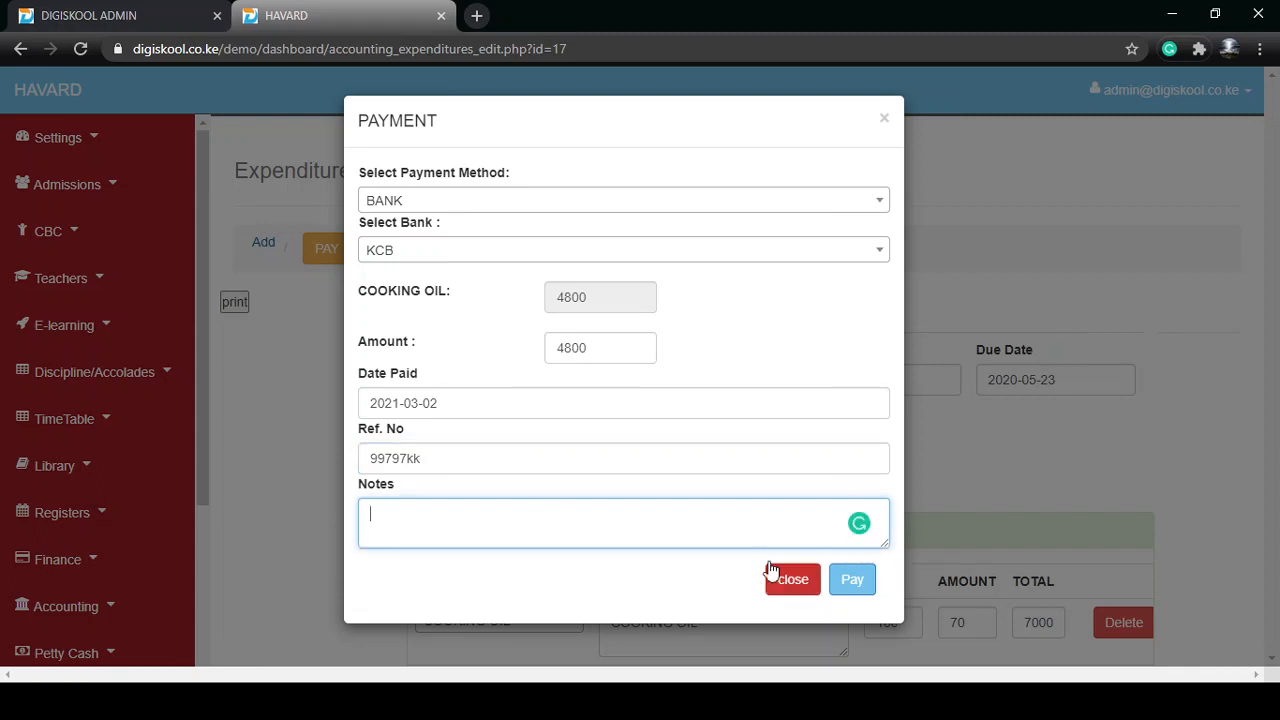
Step: Record the cooking oil payment with empty notes and close the payment form
click(860, 584)
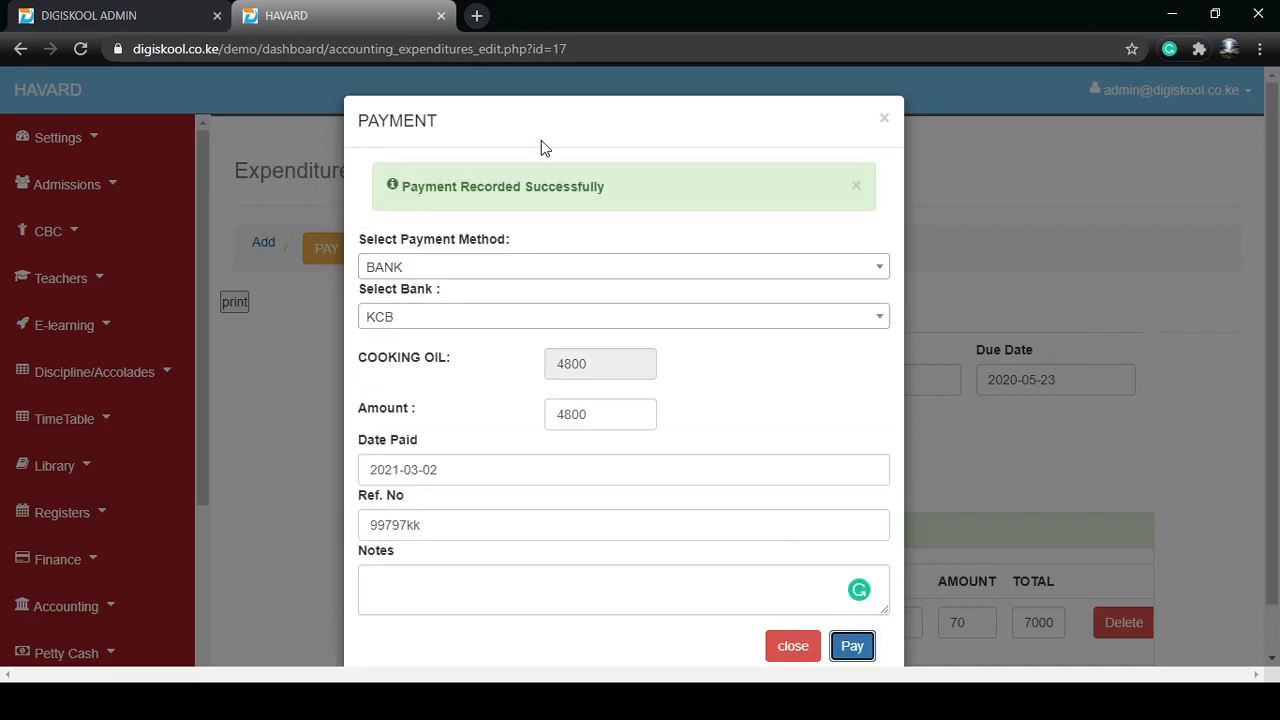
click(884, 118)
scroll(436, 420, down, 3)
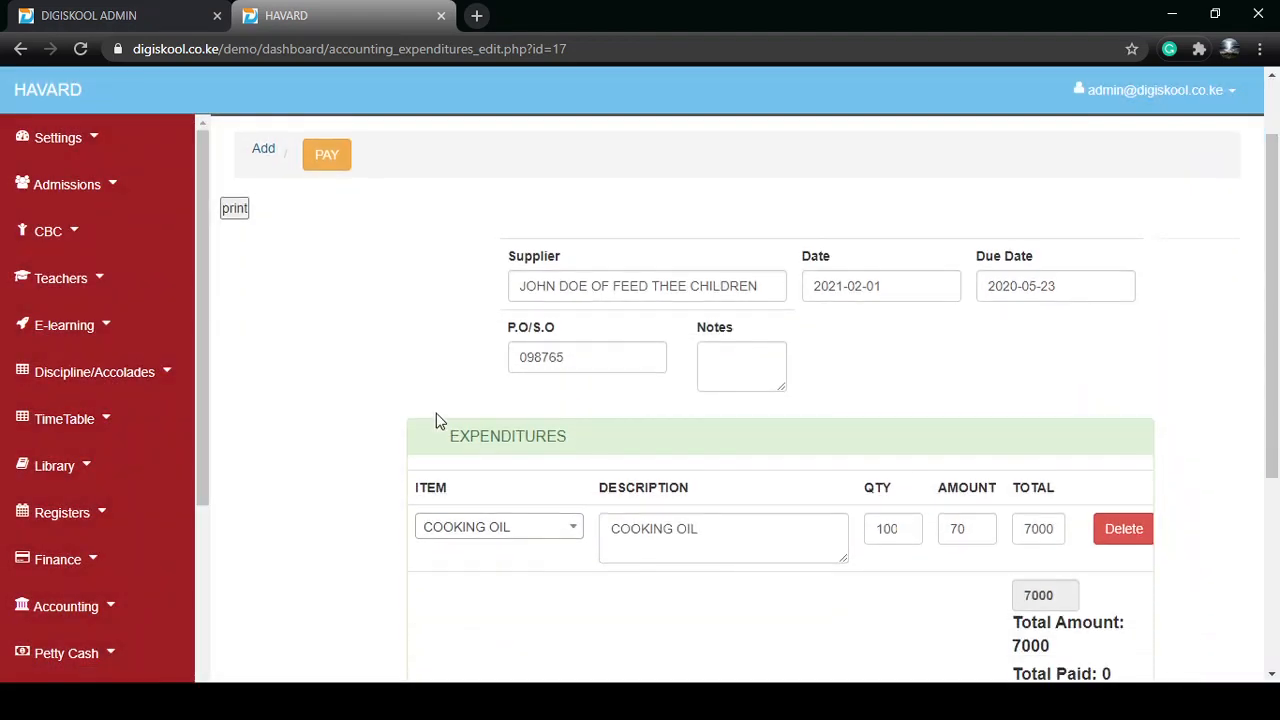
Step: Review the cooking oil expenditure's items, totals and payments section, and preview its printout without printing
scroll(754, 402, down, 2)
scroll(714, 329, up, 5)
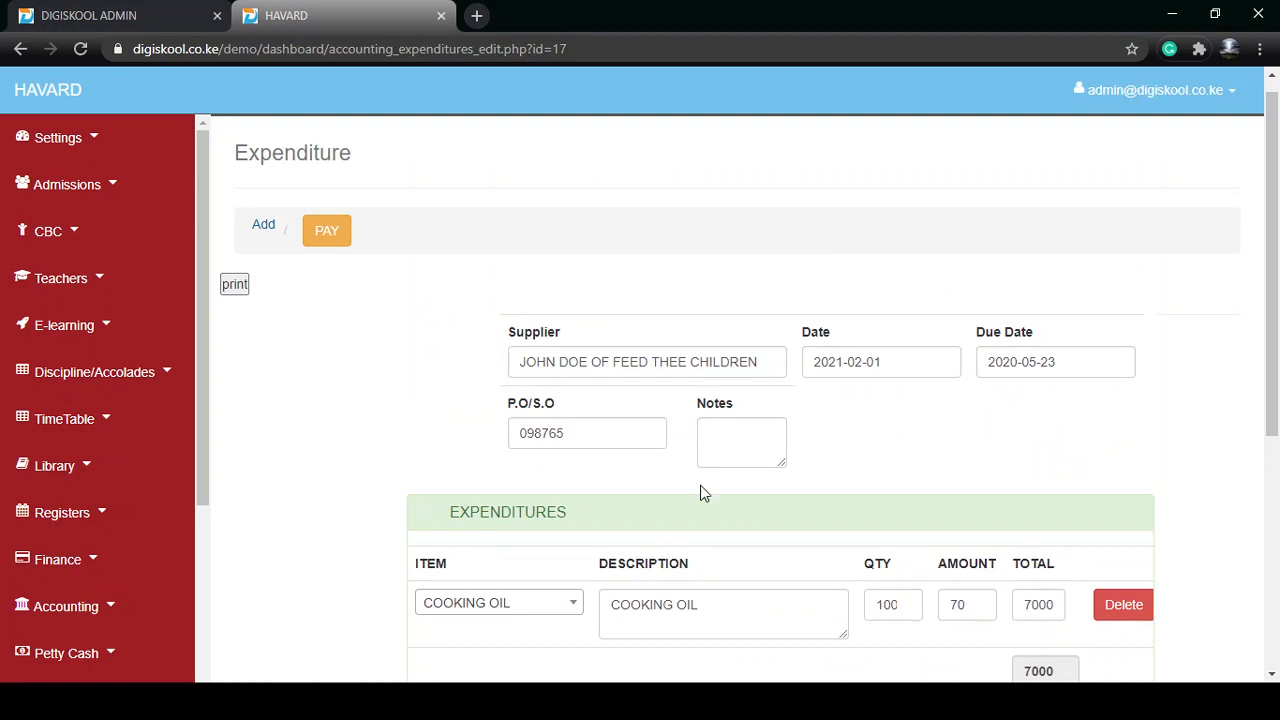
scroll(700, 500, down, 4)
scroll(514, 397, up, 4)
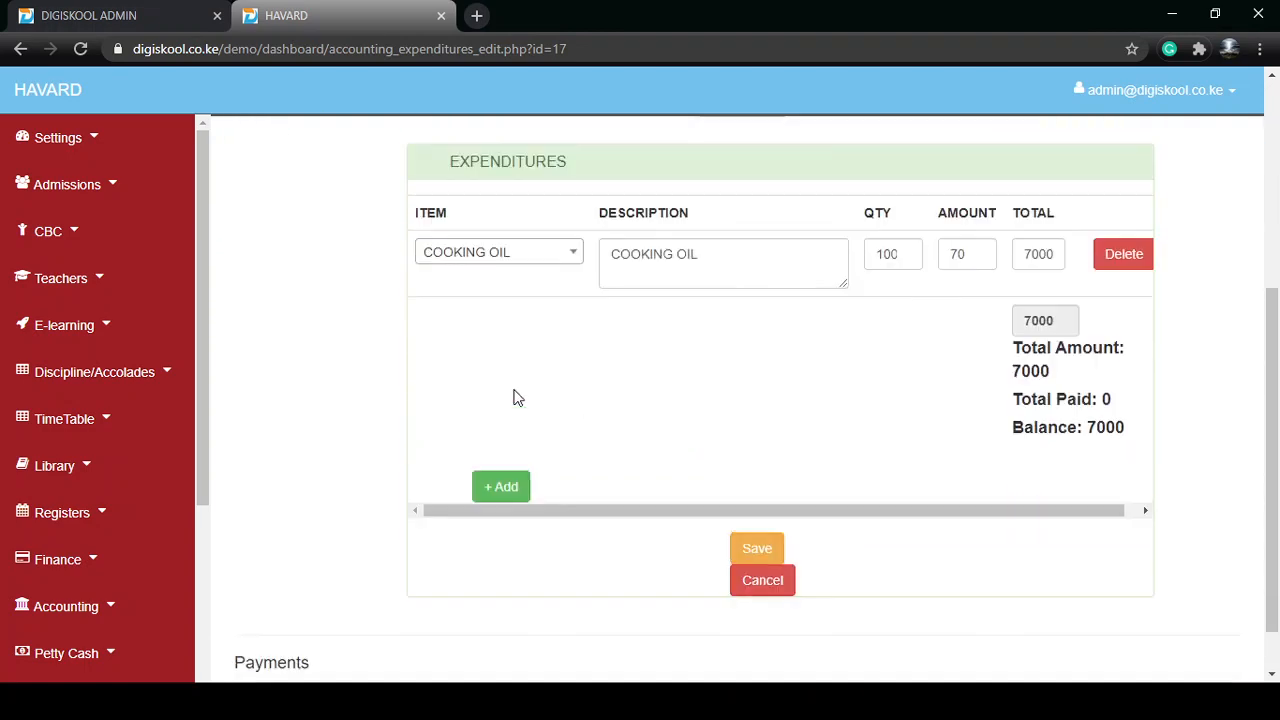
drag(206, 432, 208, 589)
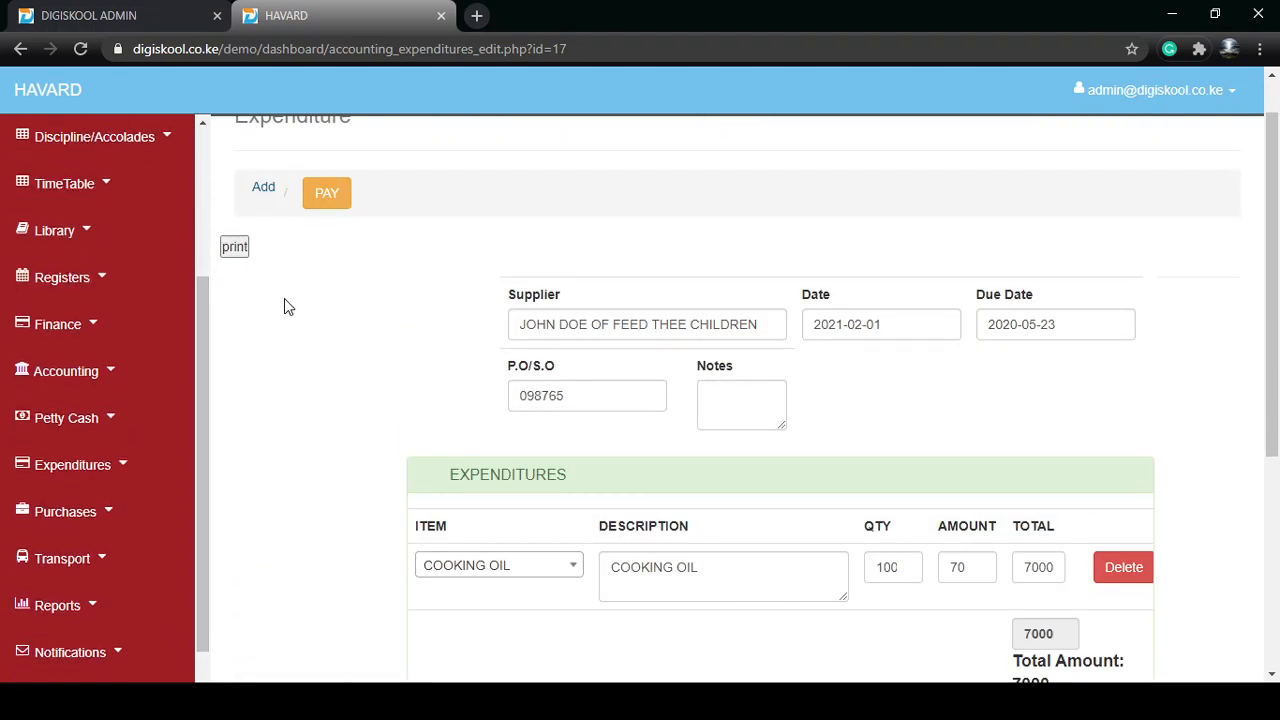
scroll(829, 503, down, 4)
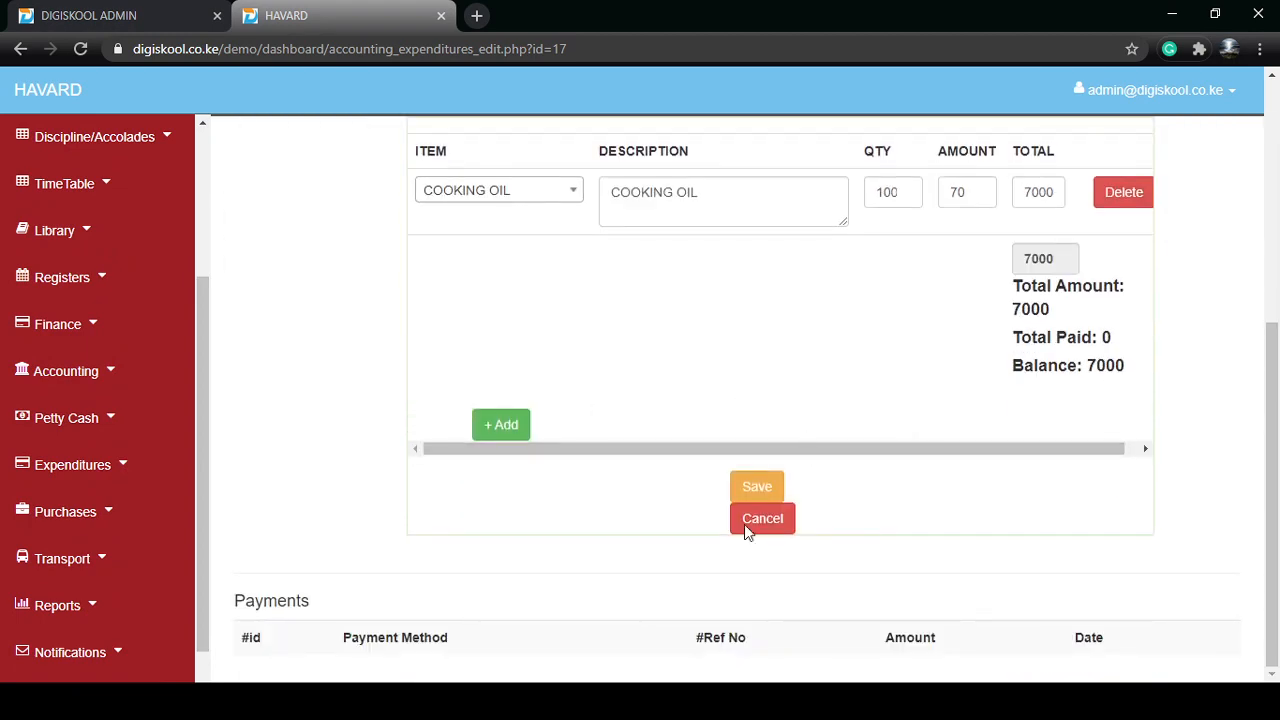
scroll(334, 274, up, 5)
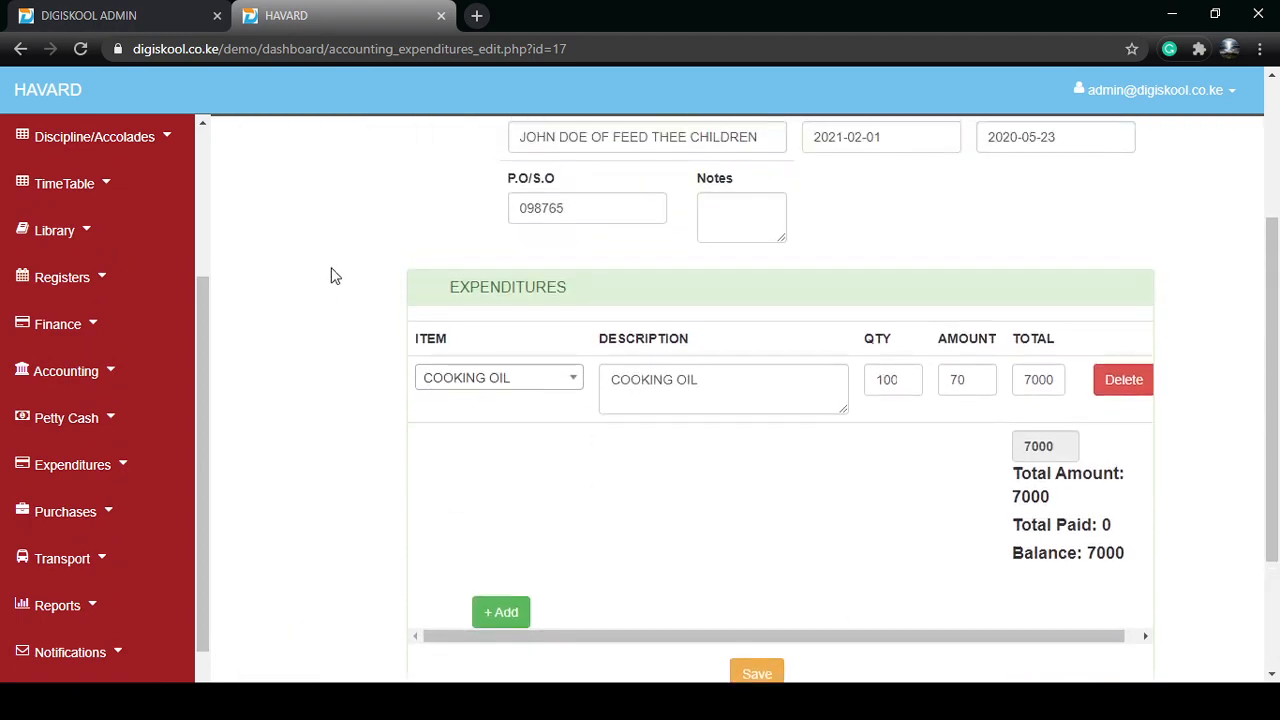
click(234, 302)
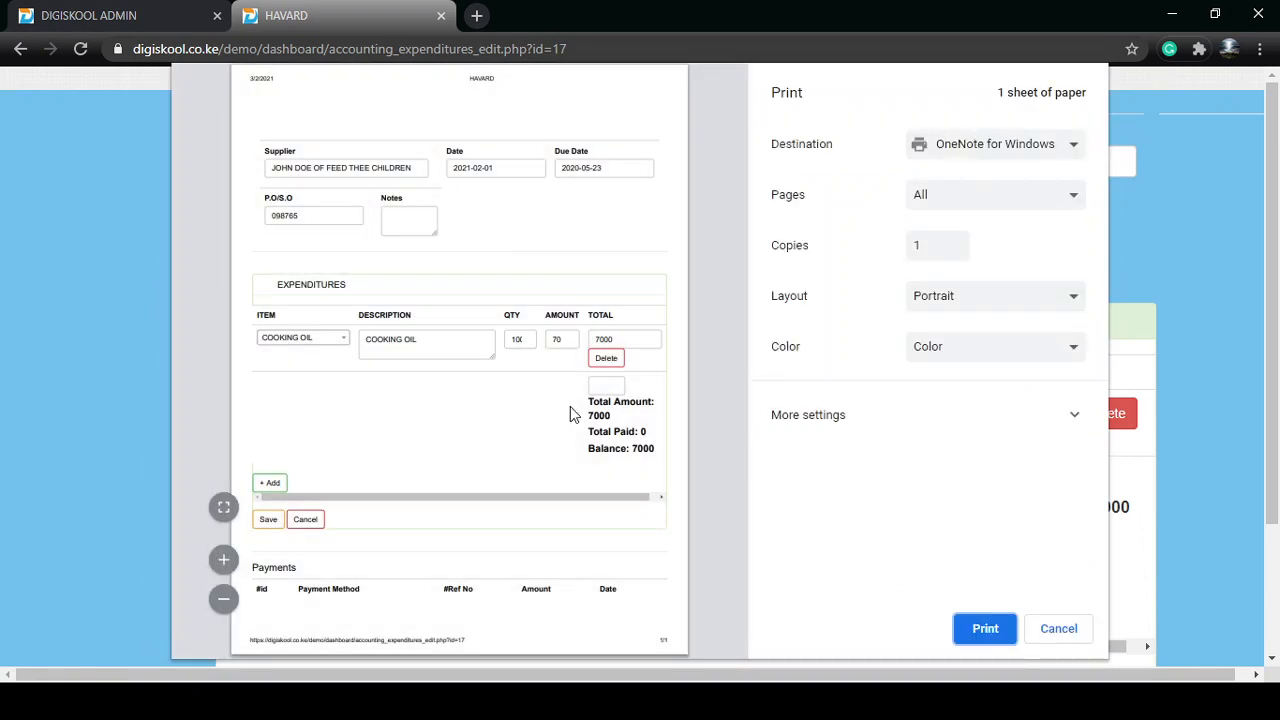
click(1063, 633)
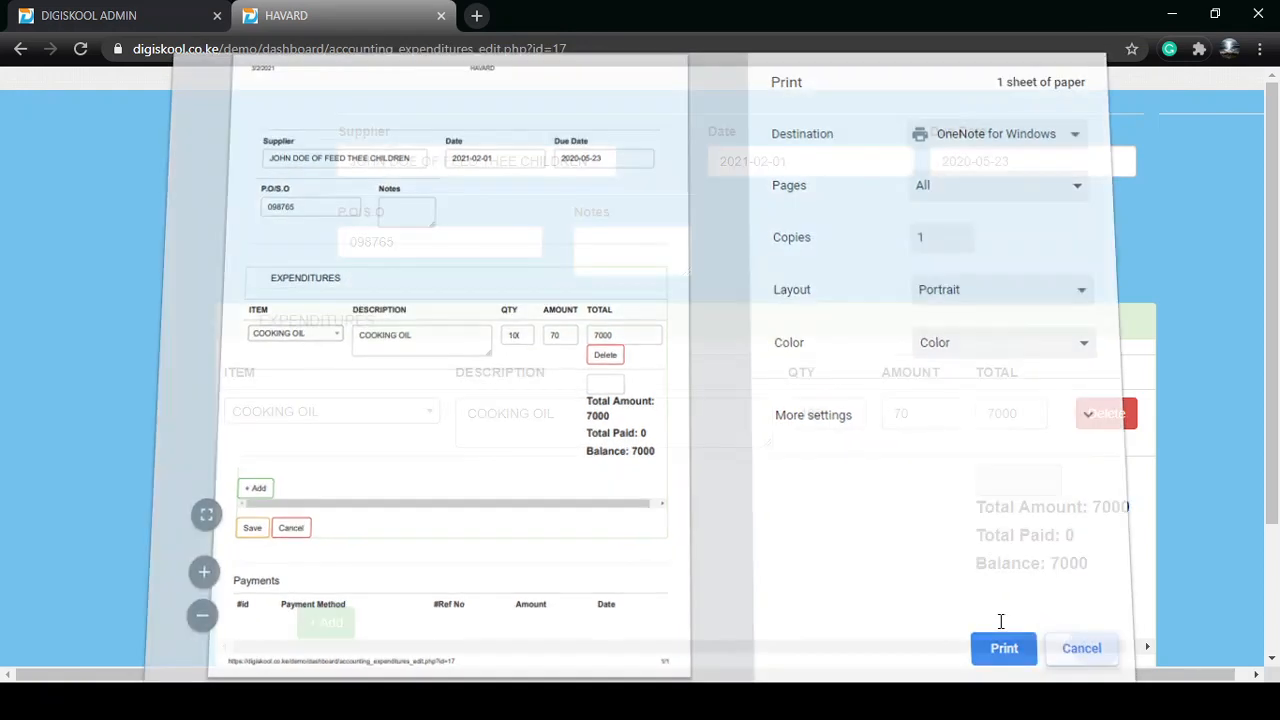
Step: Open the list of expenditure payment vouchers
scroll(125, 487, down, 3)
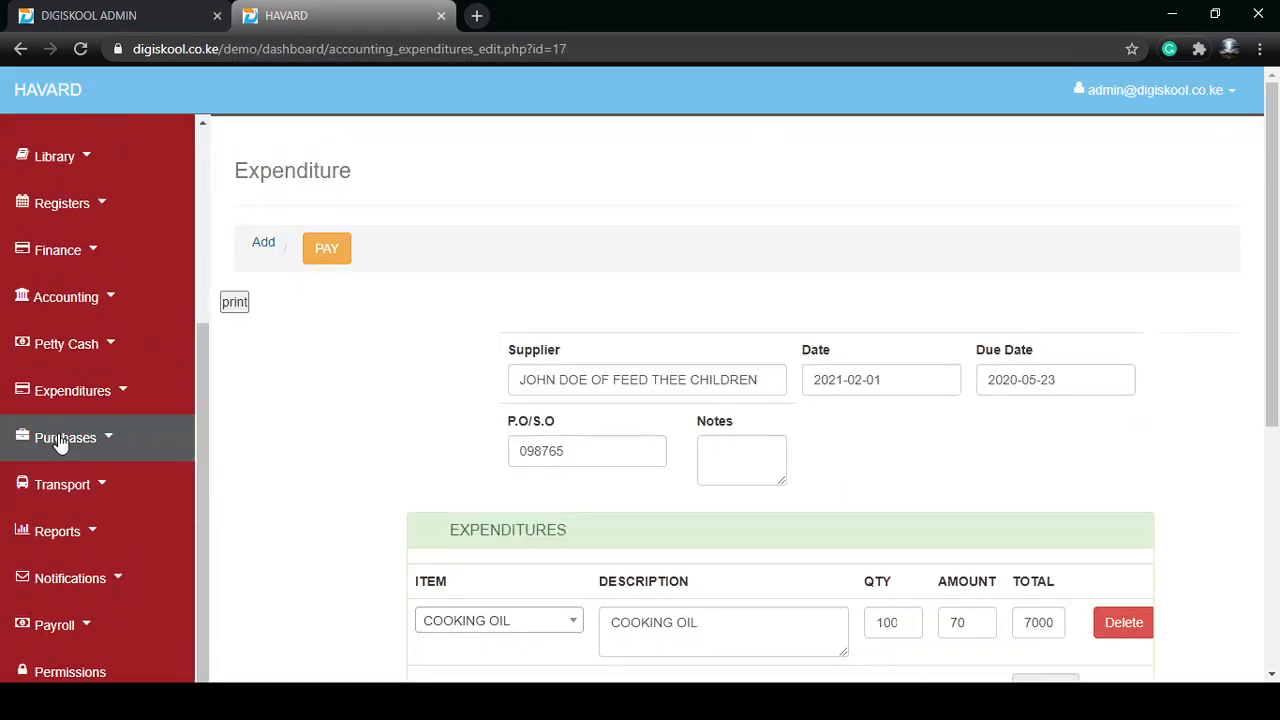
click(91, 395)
scroll(101, 420, down, 2)
click(100, 409)
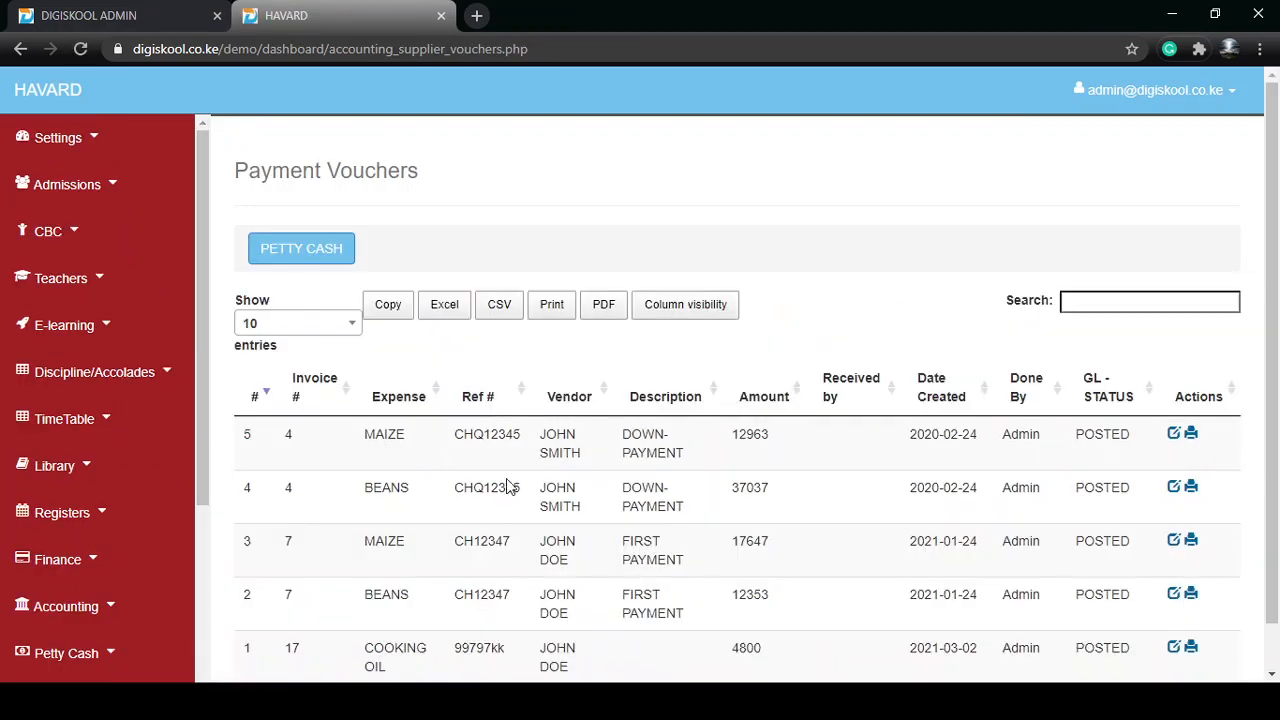
Step: Examine the cooking oil voucher's expense, reference number and amount in the payment vouchers list
scroll(507, 481, down, 1)
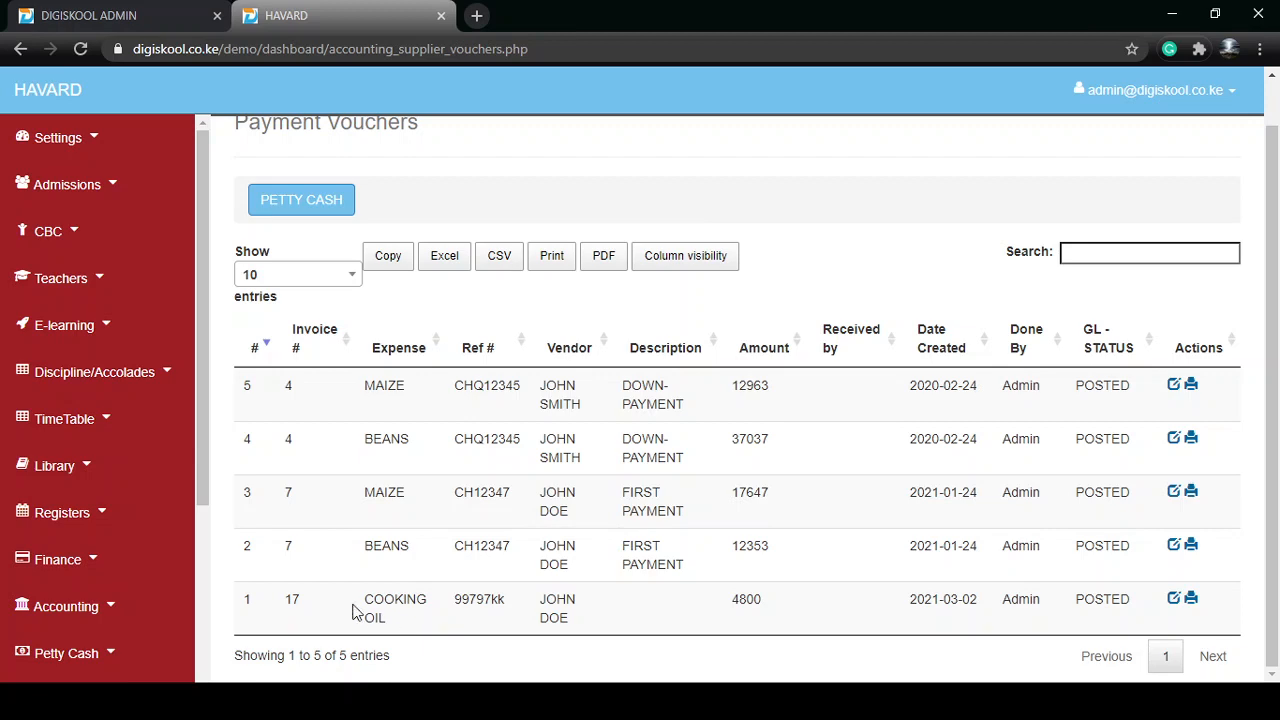
drag(364, 604, 471, 609)
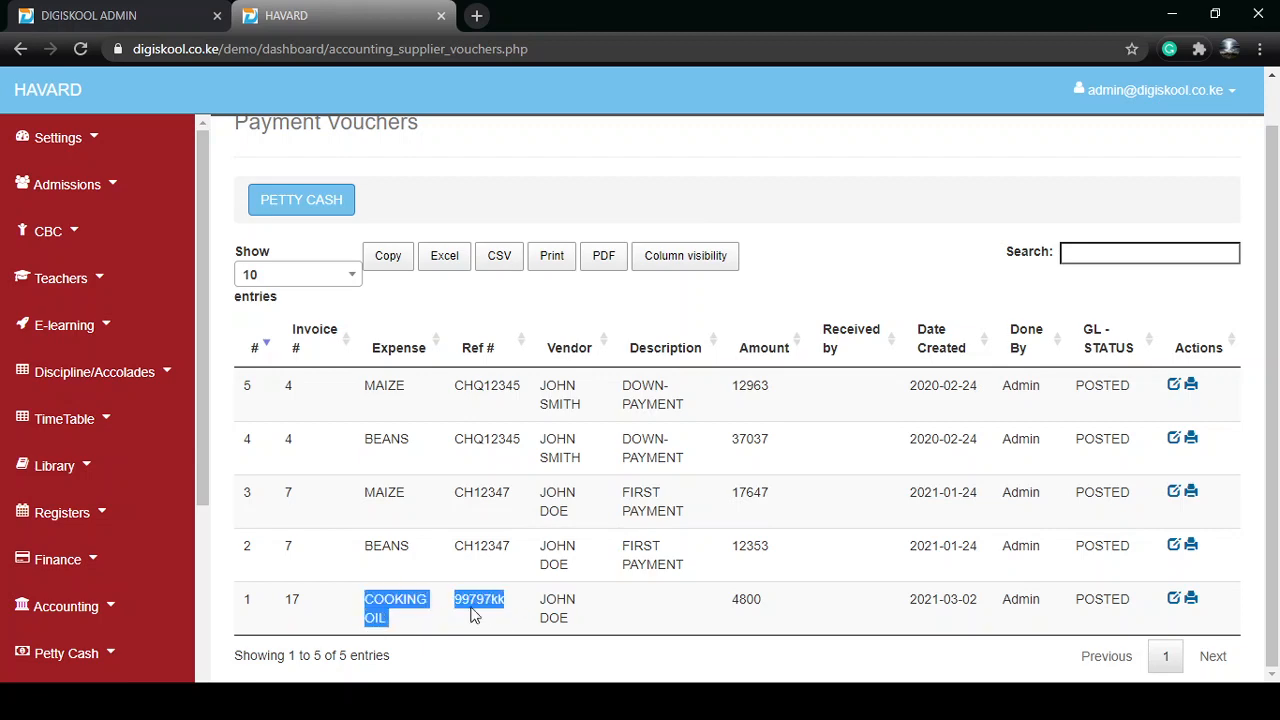
double_click(483, 601)
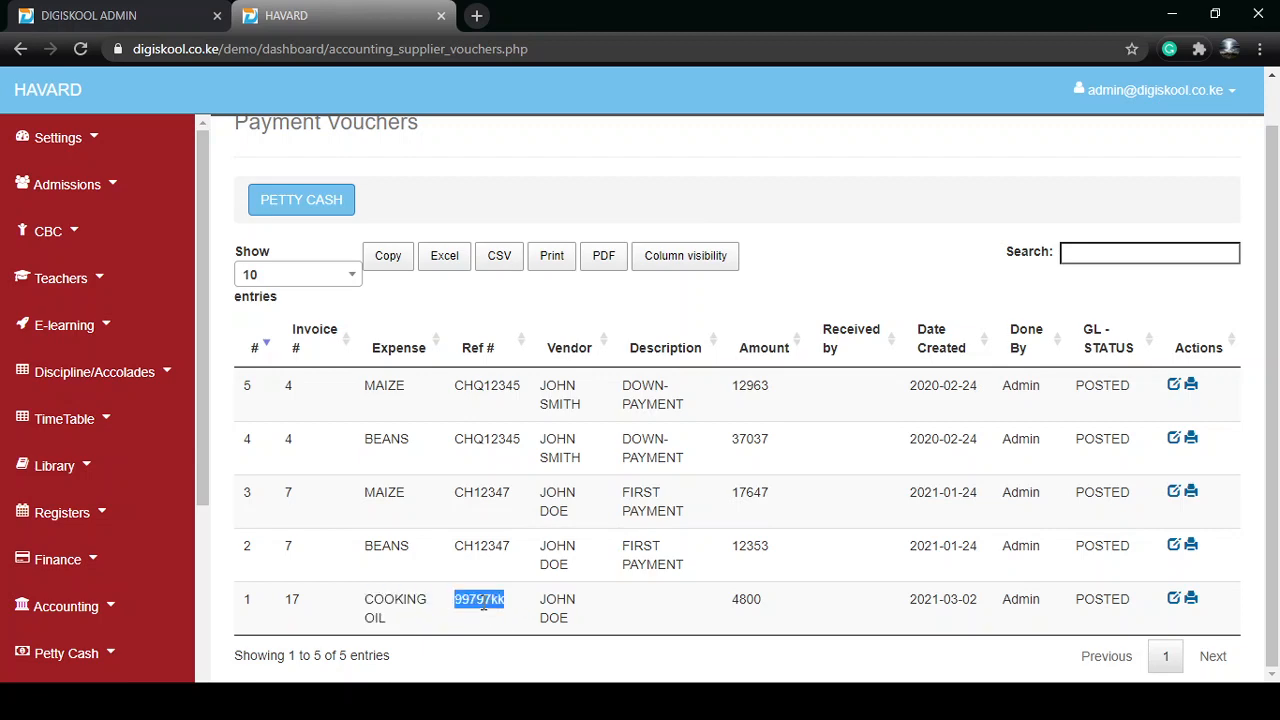
triple_click(399, 600)
scroll(450, 401, up, 1)
scroll(450, 401, down, 1)
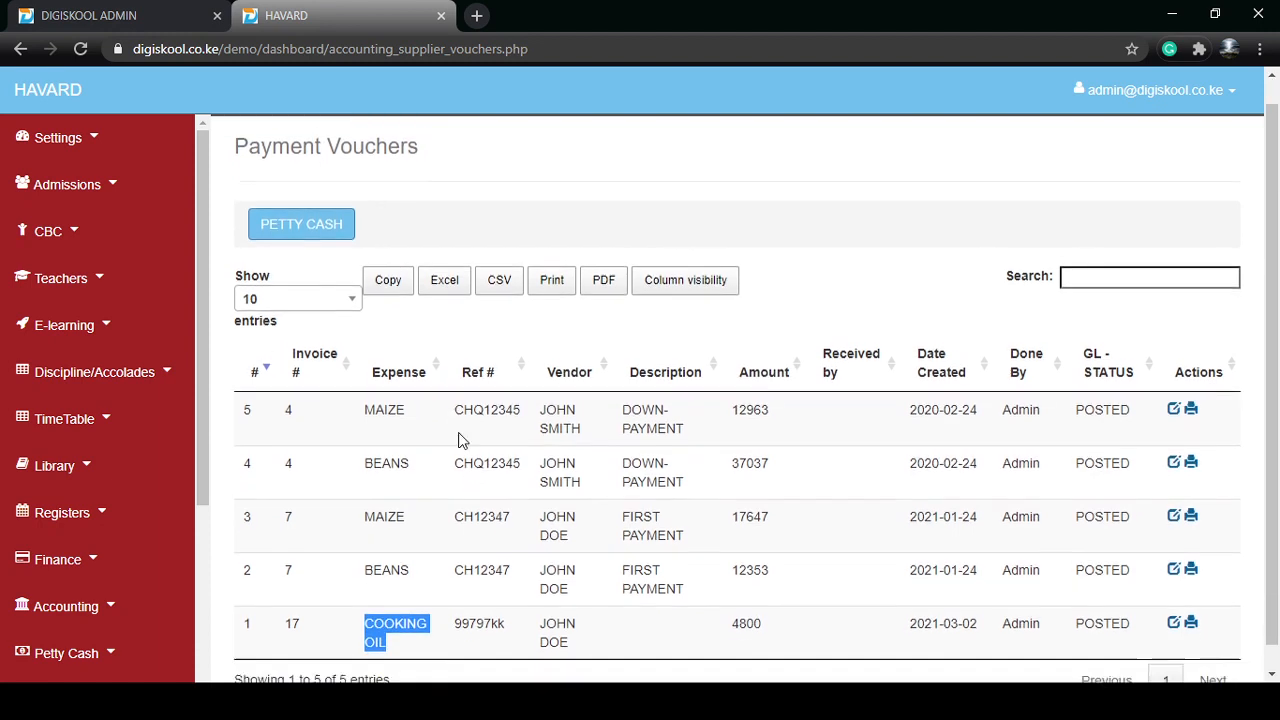
double_click(746, 600)
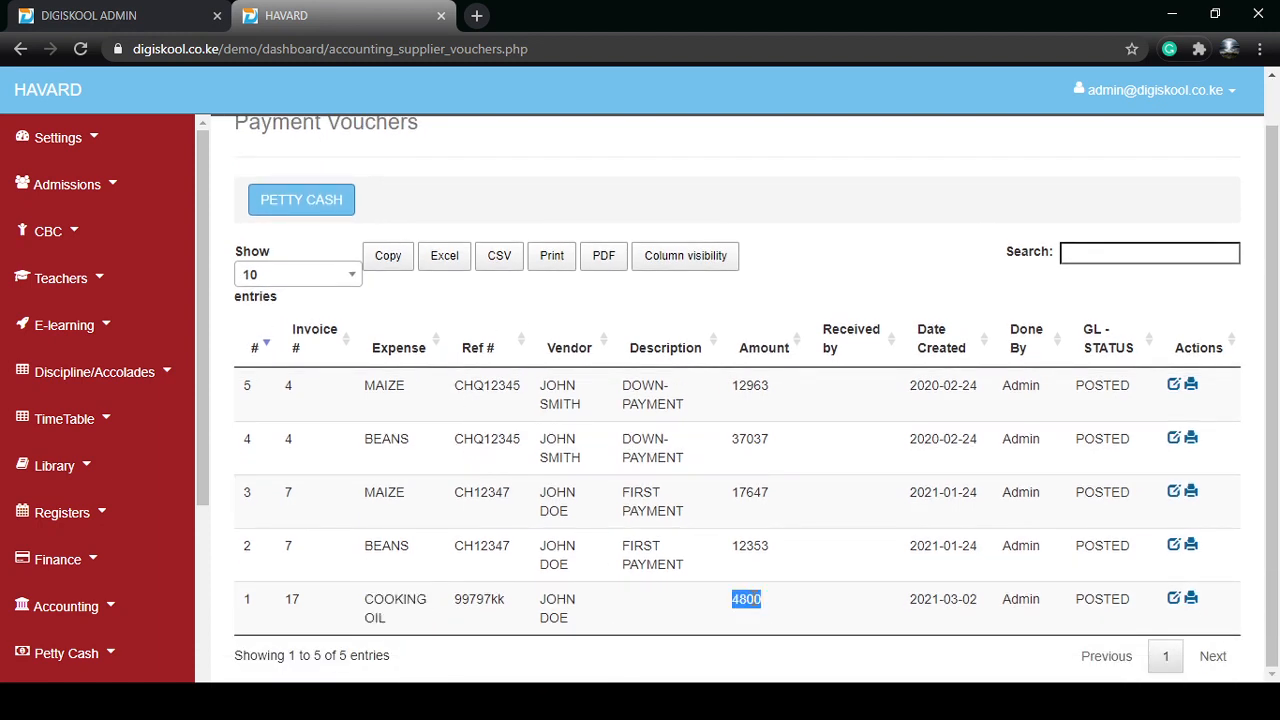
click(752, 599)
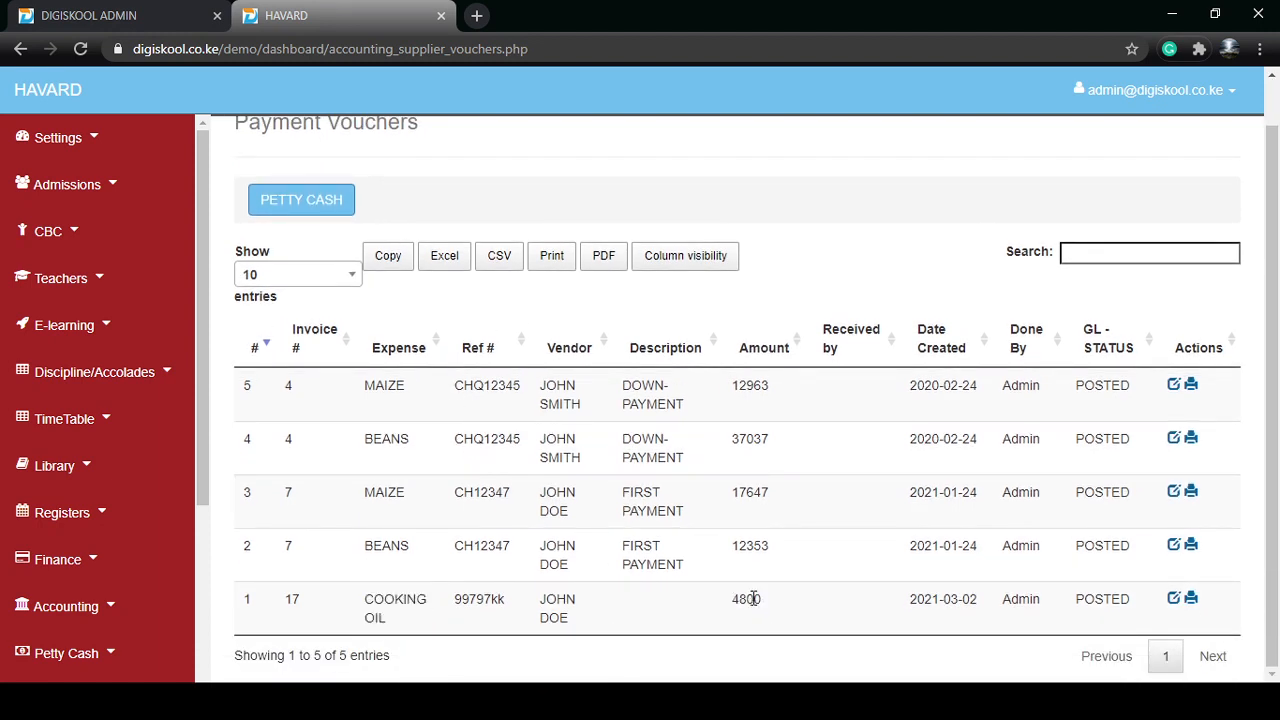
Step: Open the printable payment voucher for the cooking oil payment and review it down to the receiver section
click(1190, 600)
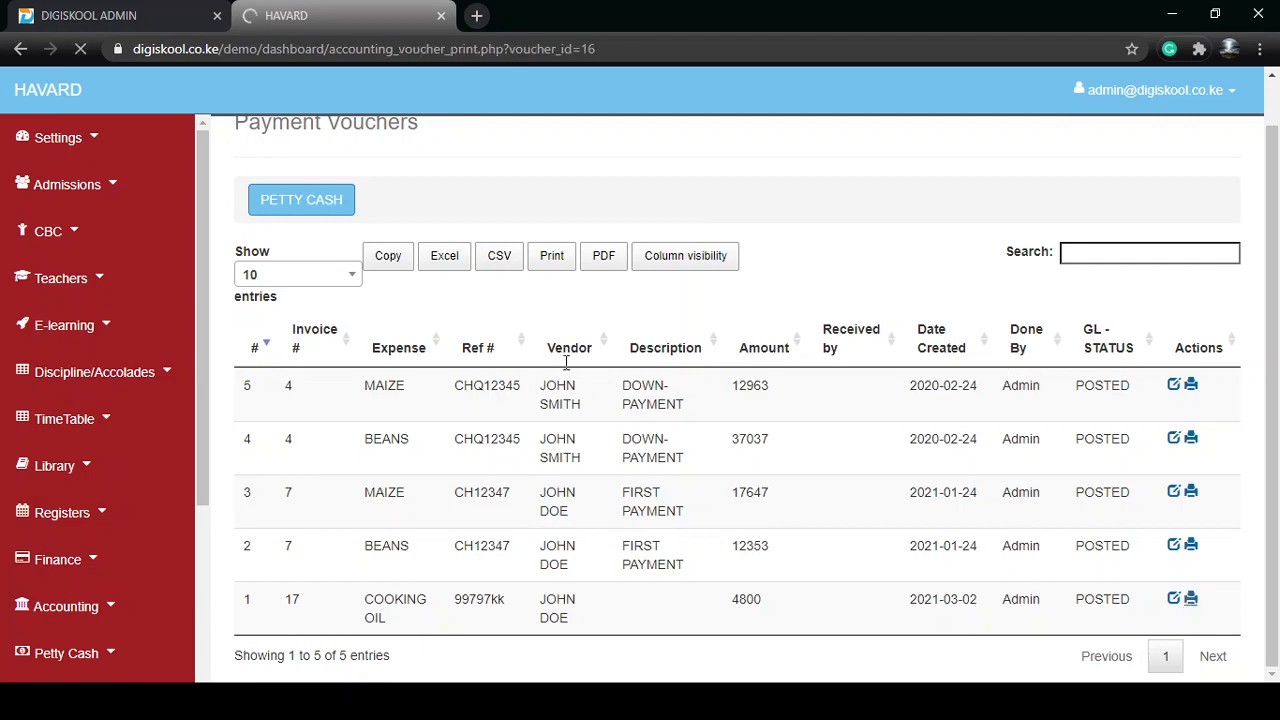
scroll(610, 425, down, 2)
scroll(625, 400, up, 1)
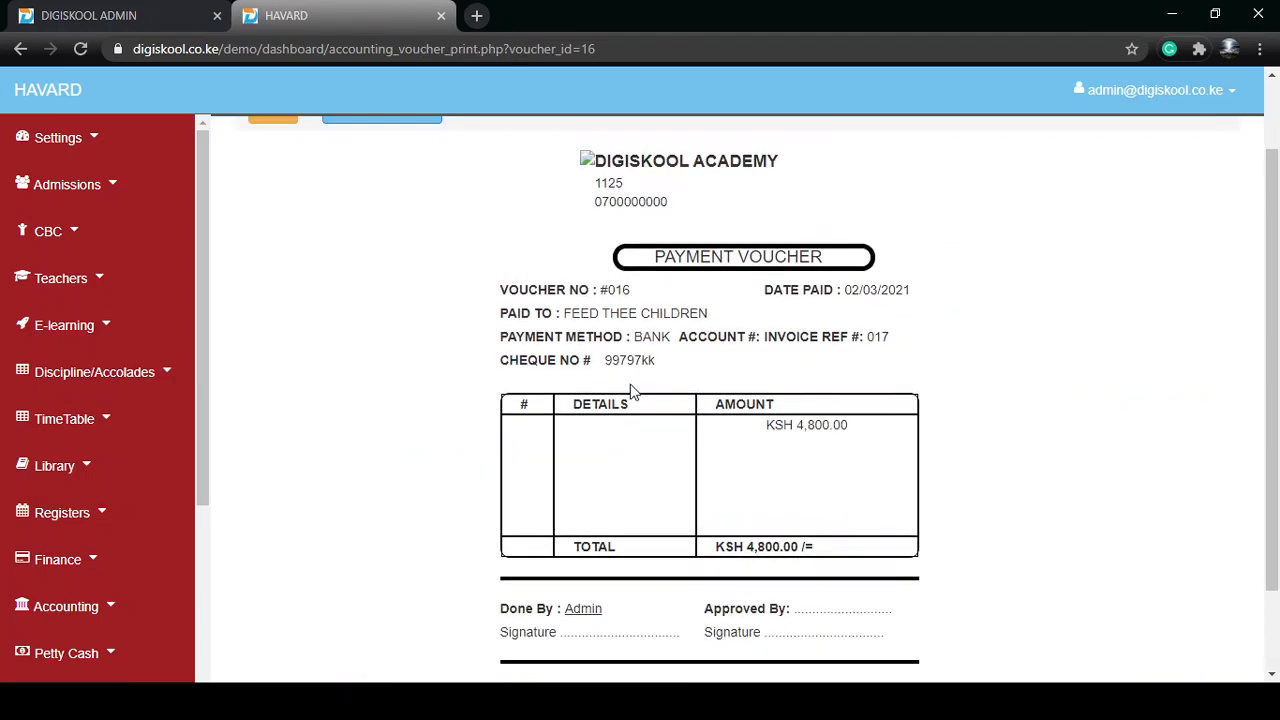
scroll(700, 288, down, 1)
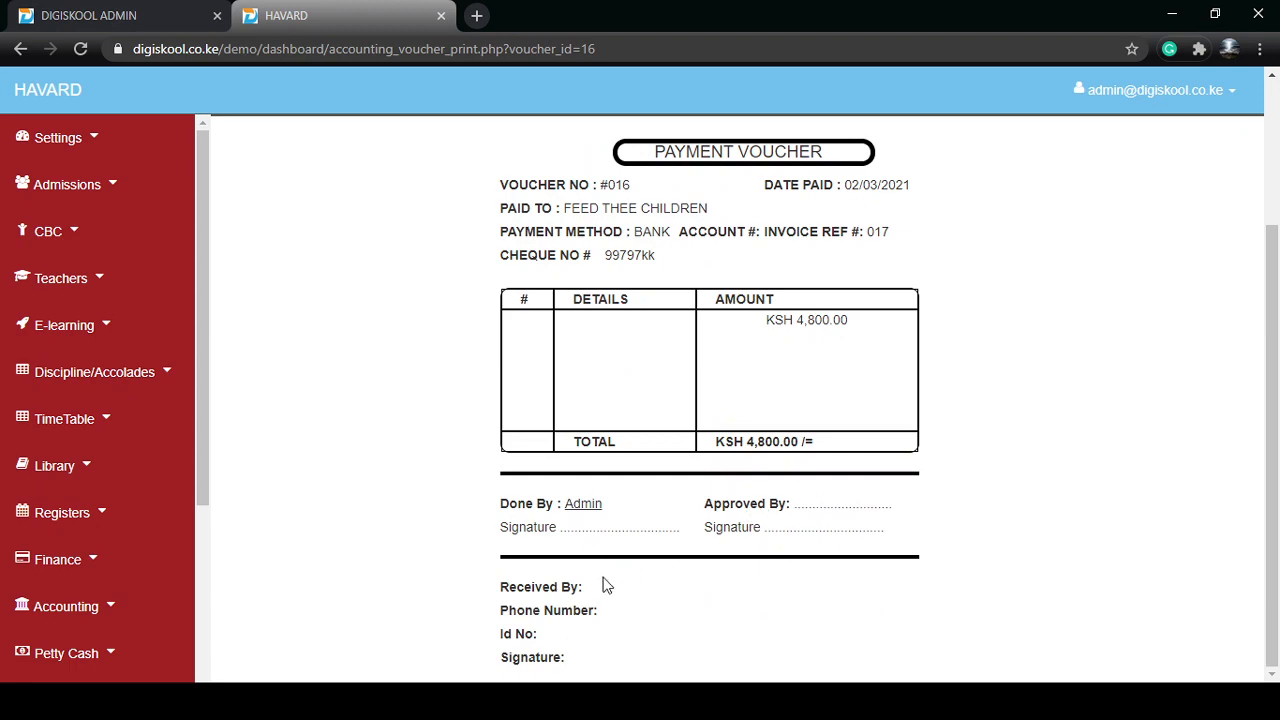
scroll(629, 474, up, 2)
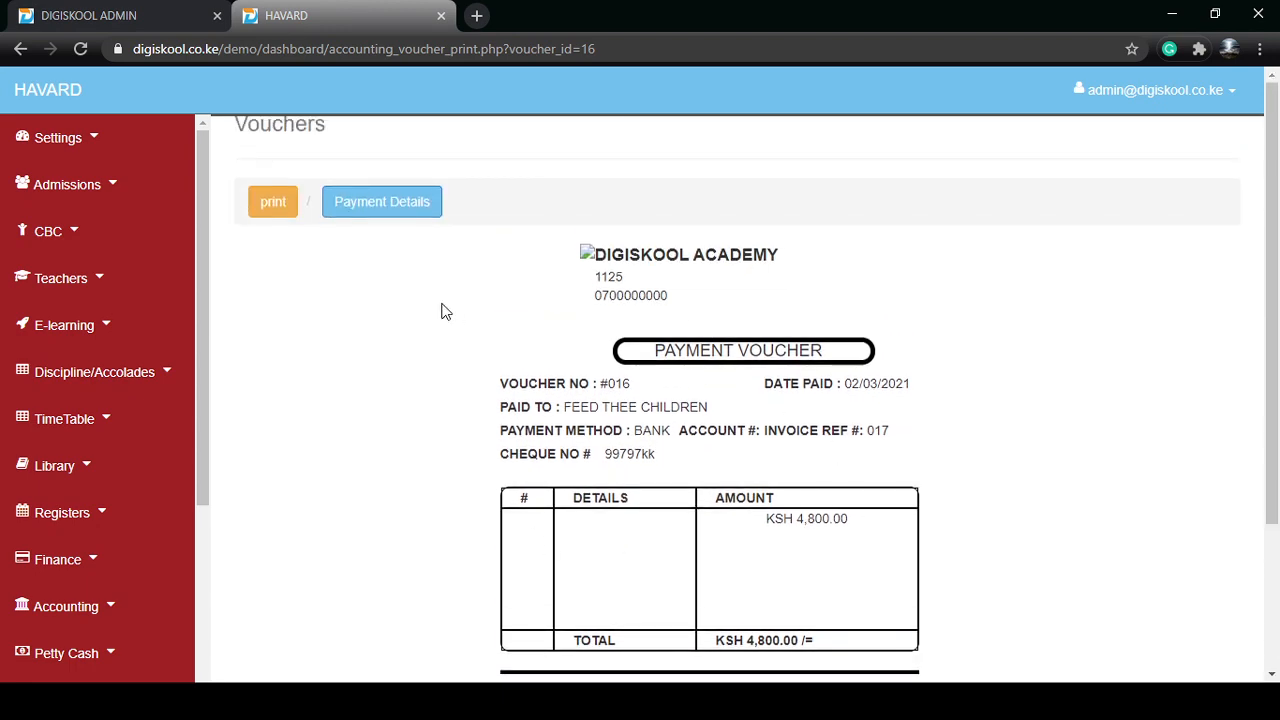
Step: Look at the fields of the voucher's payment details form, close it and check the voucher's signature and receiver lines
click(372, 204)
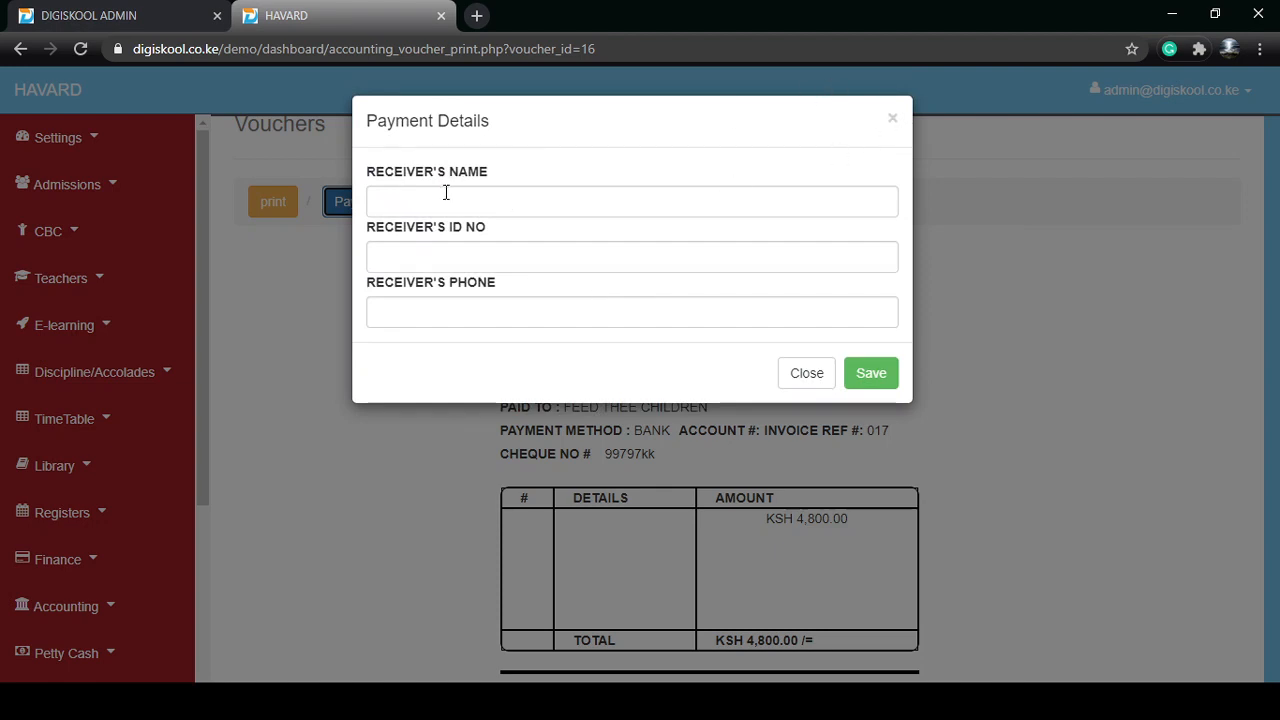
click(808, 376)
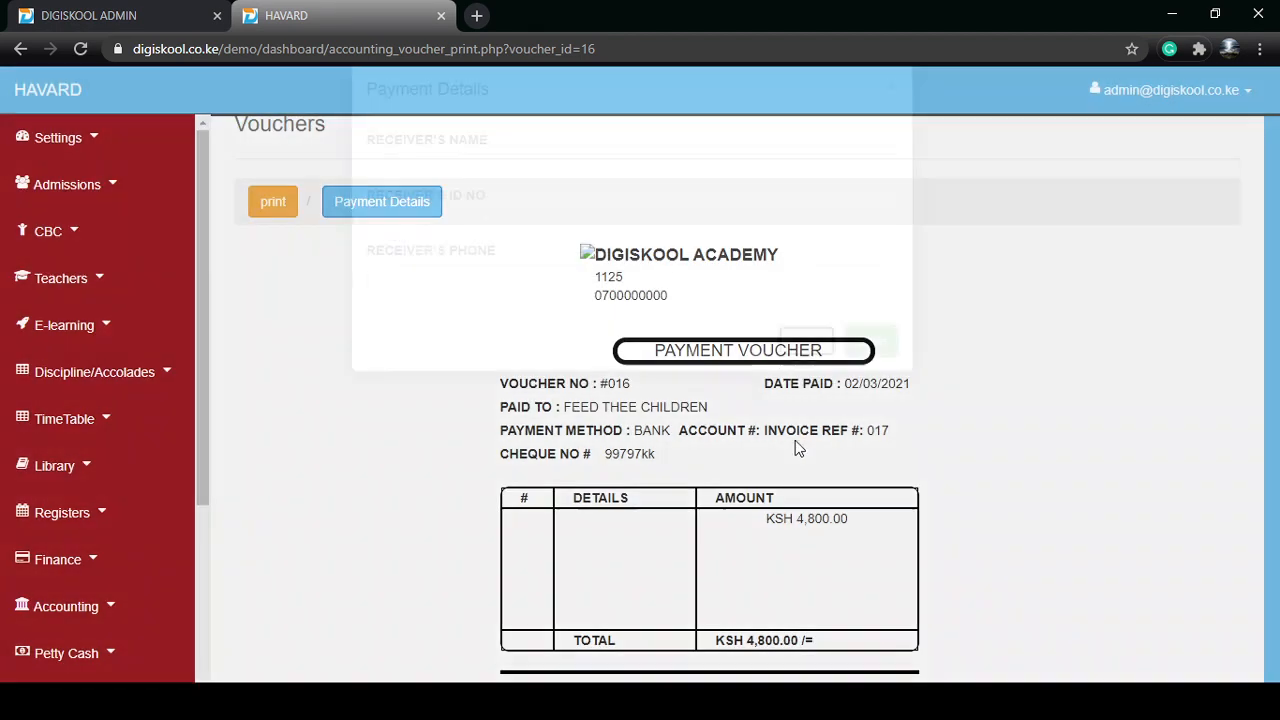
scroll(797, 450, down, 2)
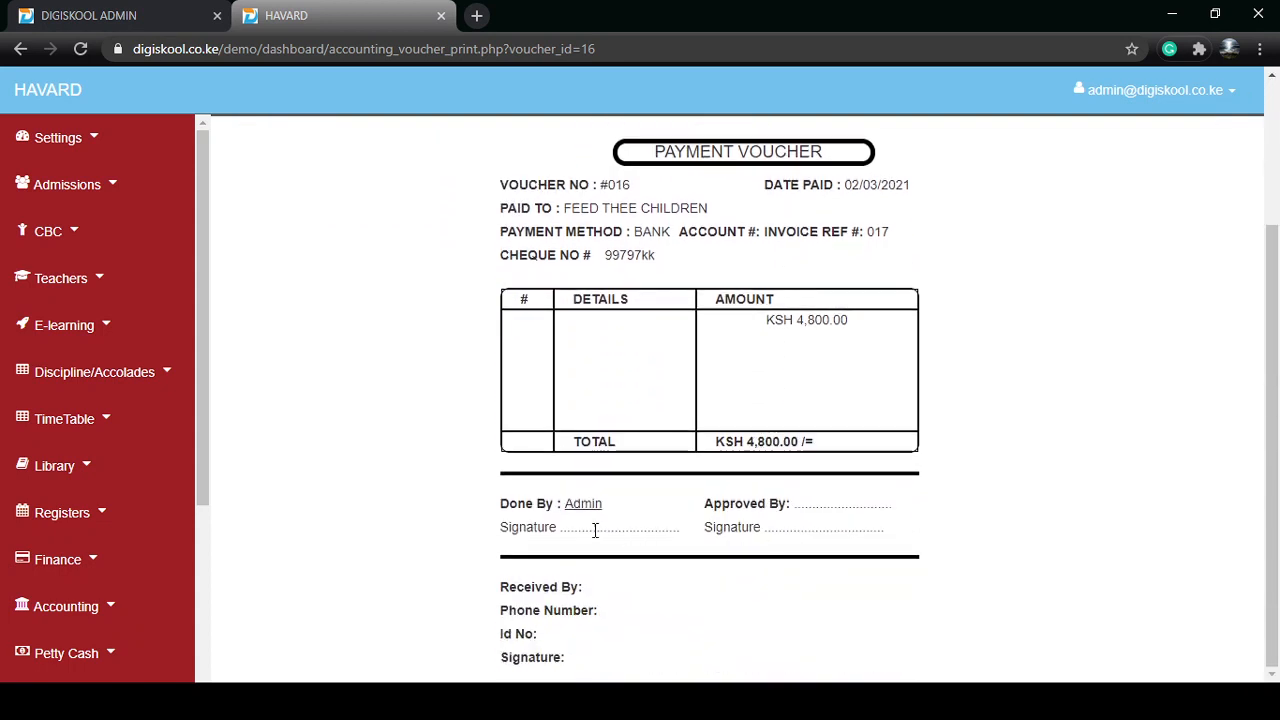
scroll(488, 476, up, 2)
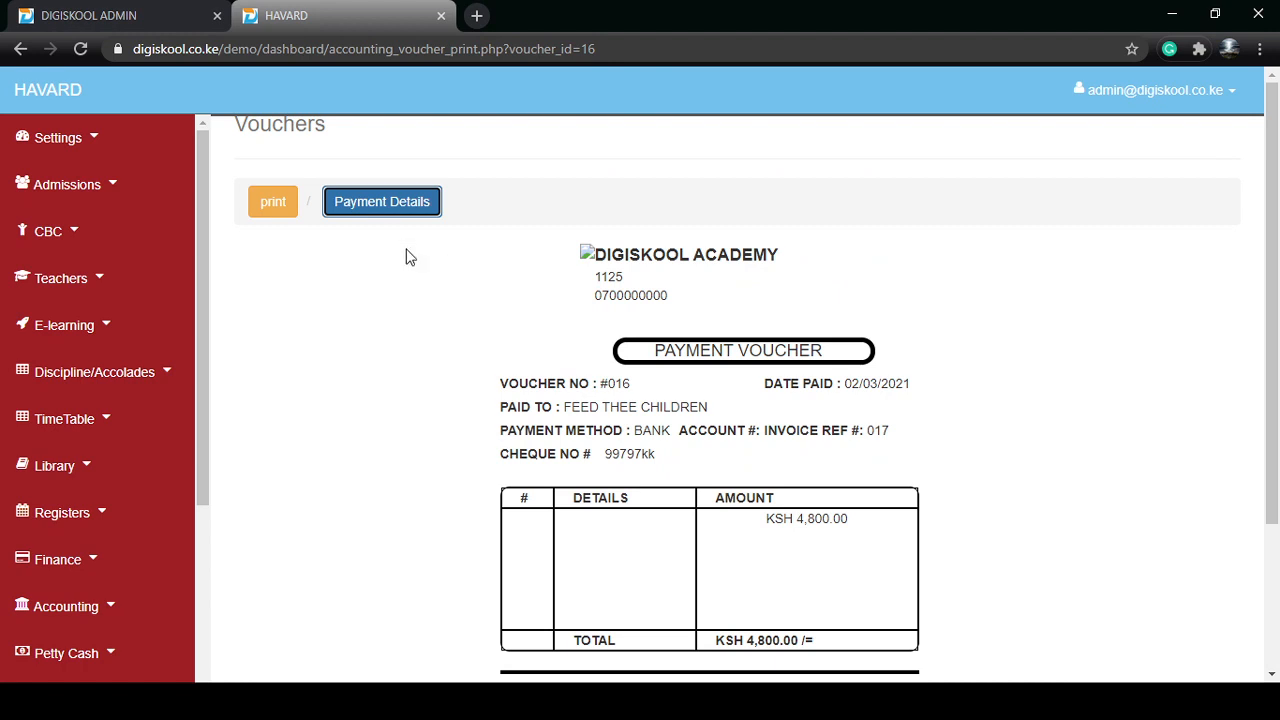
Step: Fill in the receiver's name, ID number and phone in the voucher's payment details, save them and check the voucher
click(374, 206)
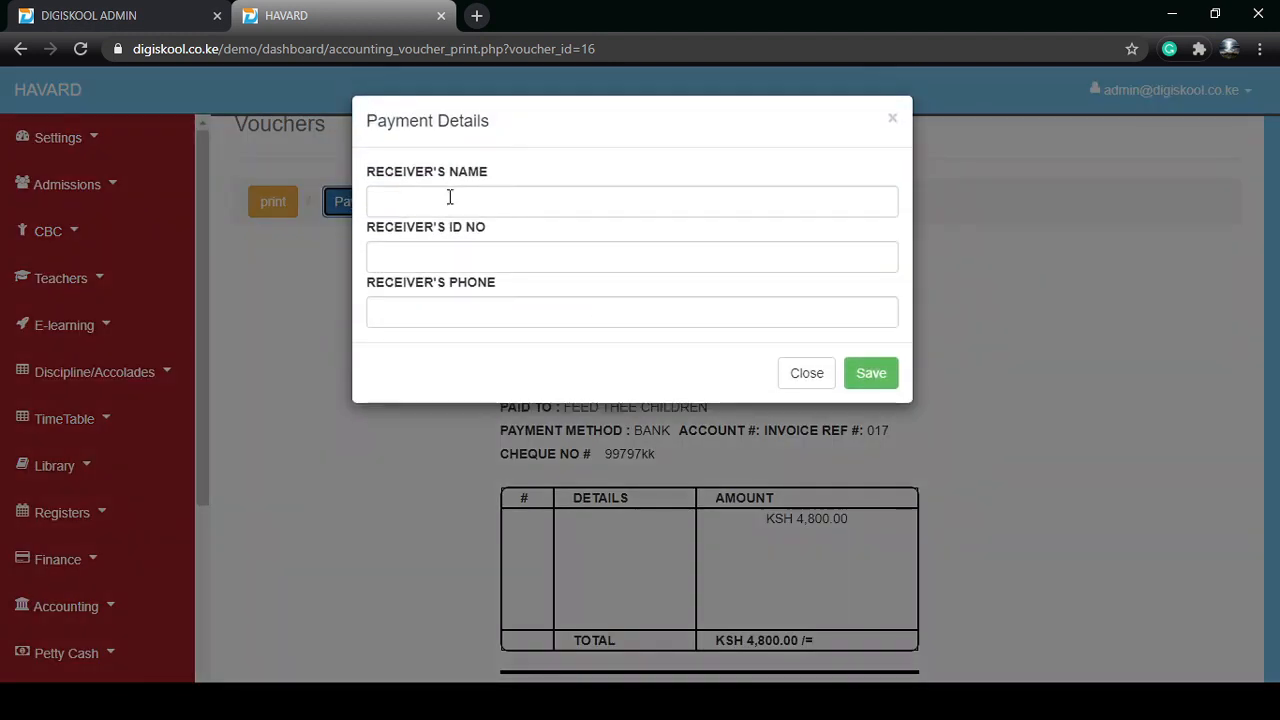
click(449, 197)
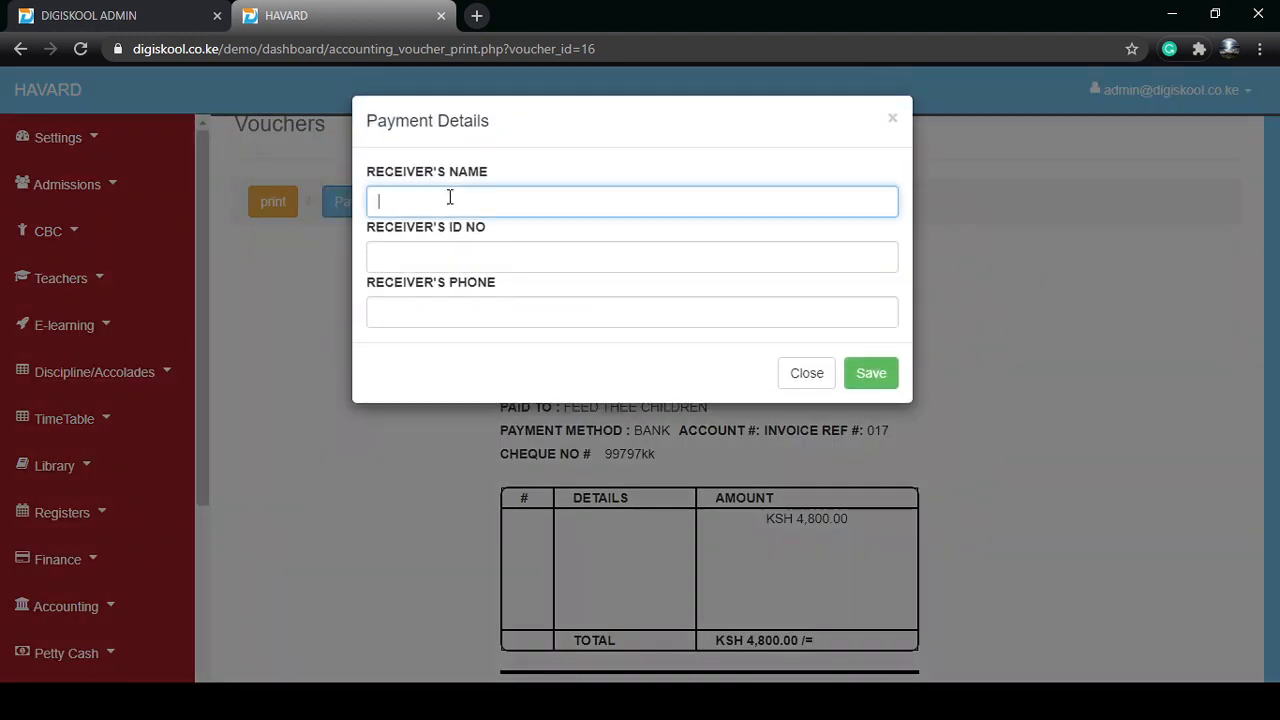
click(481, 253)
click(631, 315)
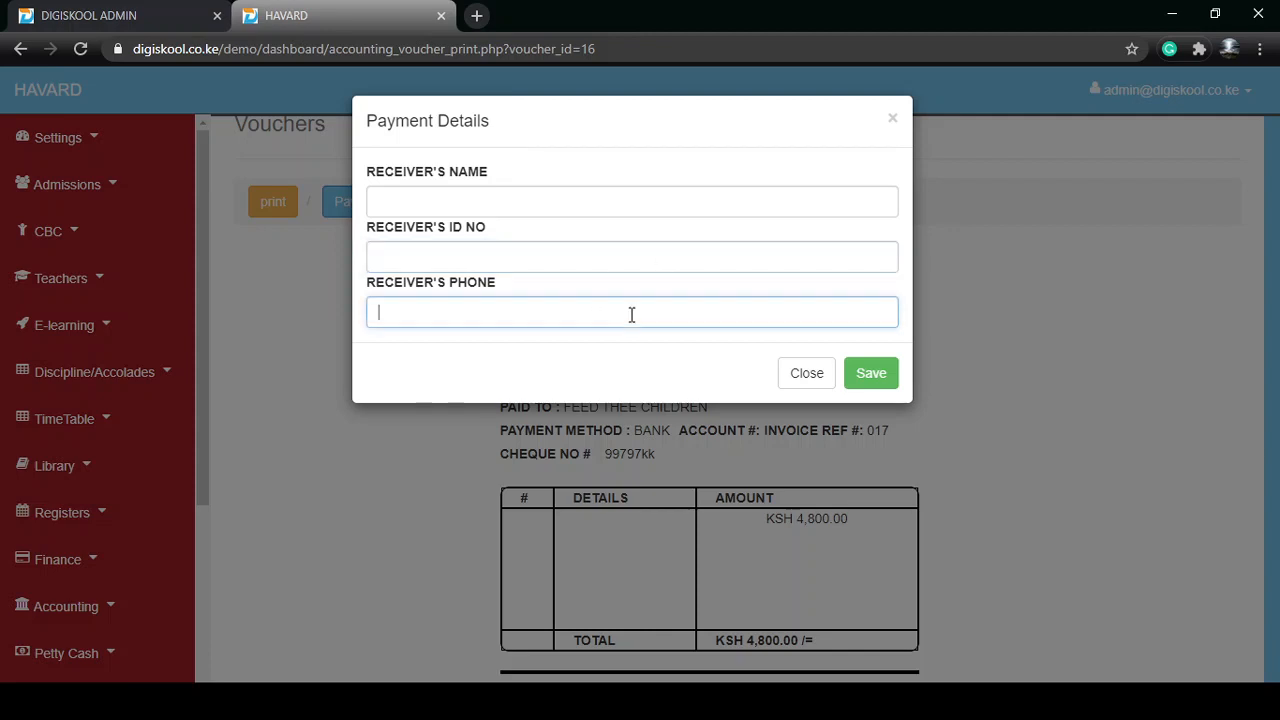
click(480, 355)
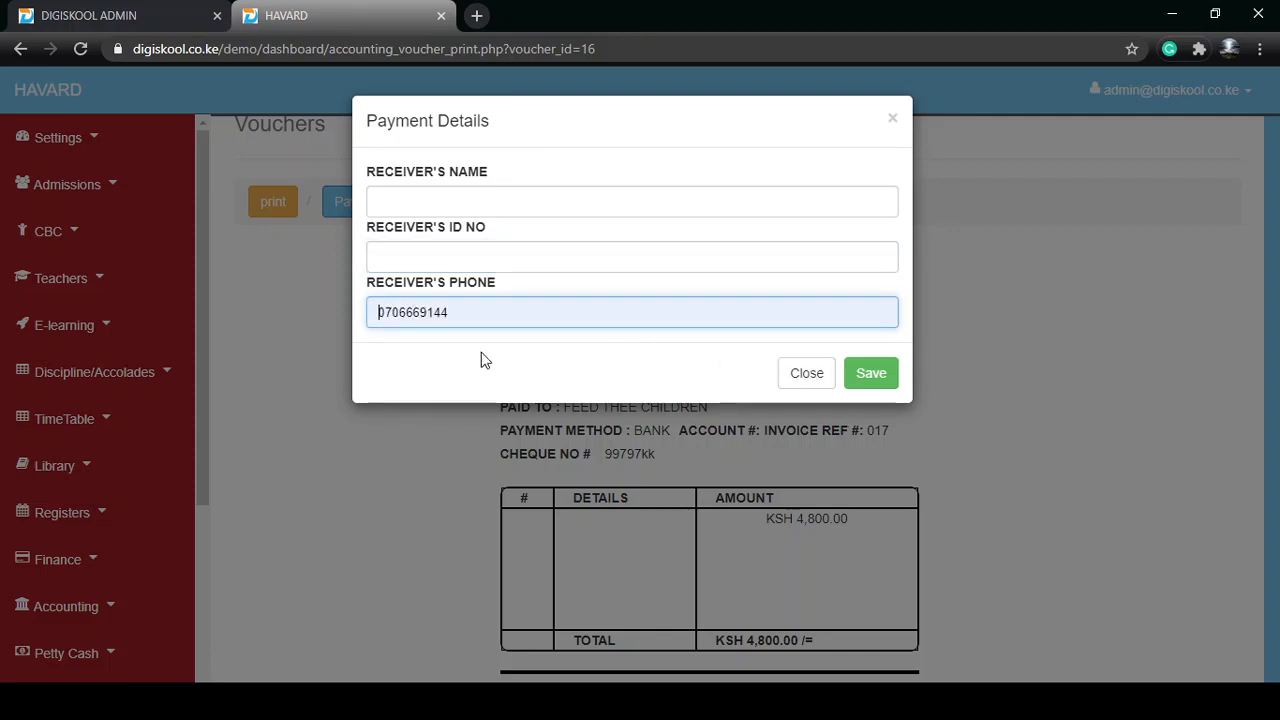
click(440, 256)
click(456, 287)
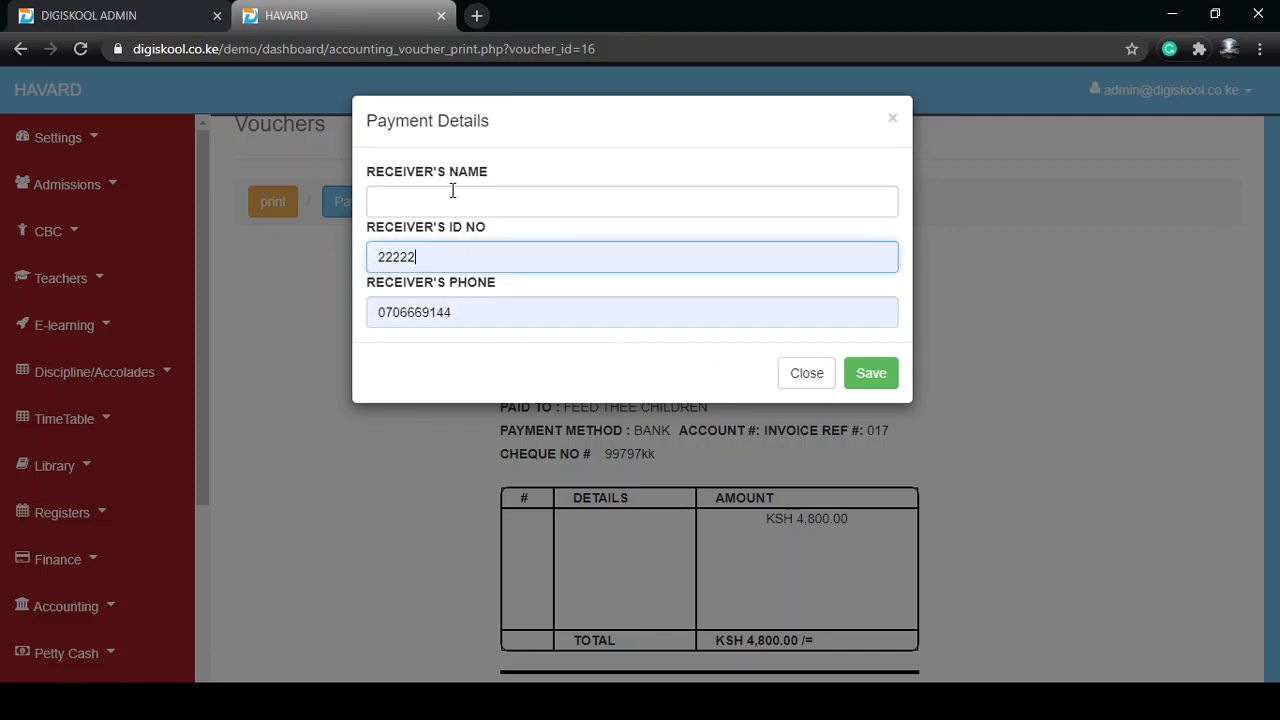
click(454, 191)
click(474, 246)
click(871, 375)
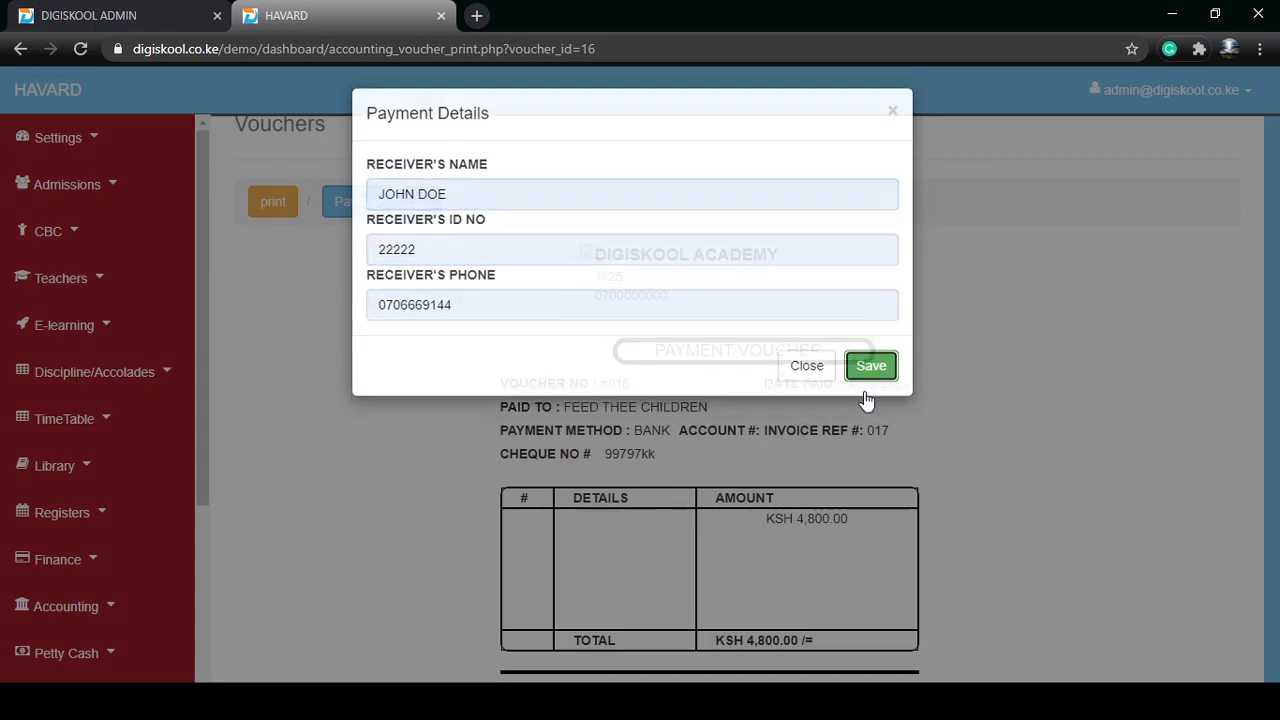
scroll(700, 520, down, 2)
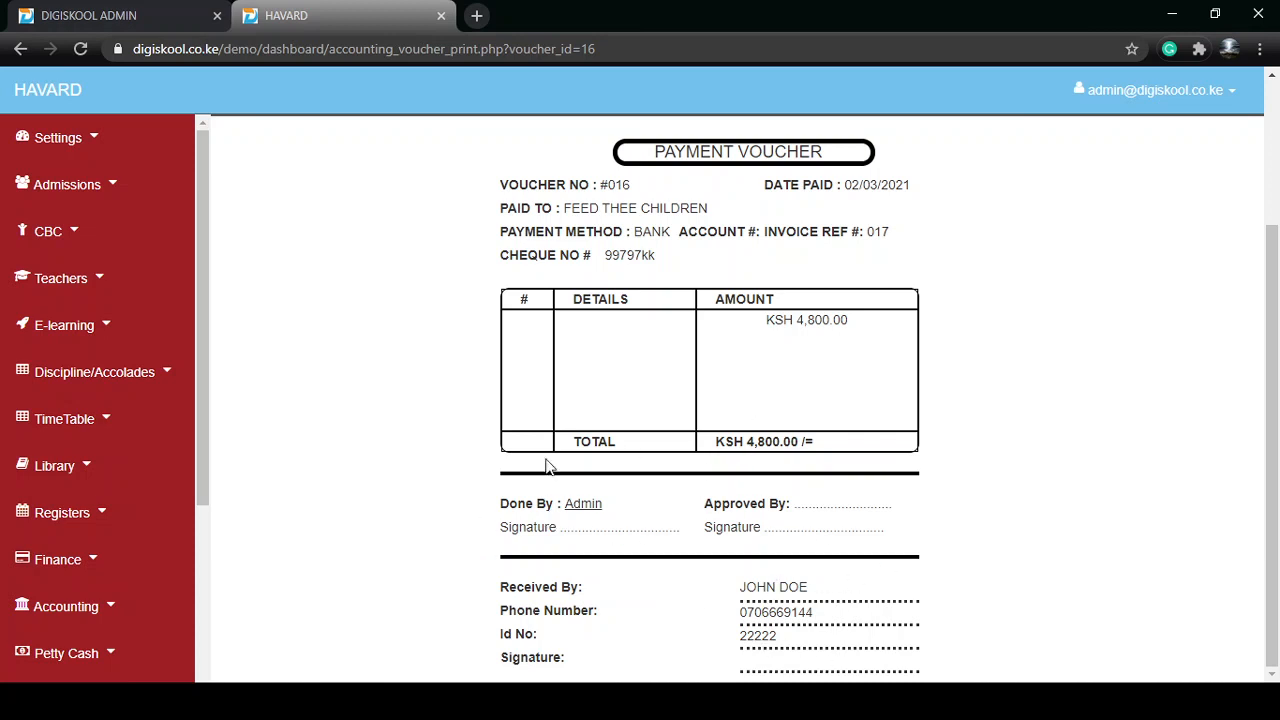
scroll(638, 455, up, 3)
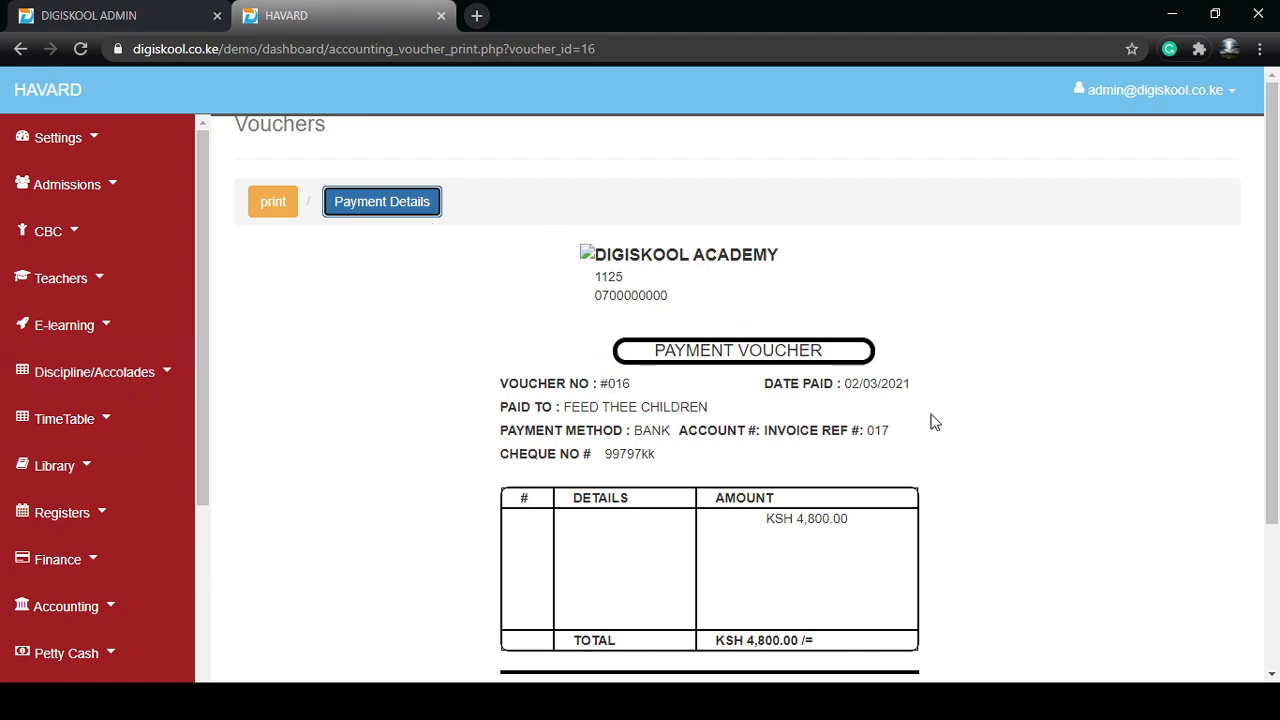
Step: Return to the list of all expenditures
drag(206, 420, 206, 566)
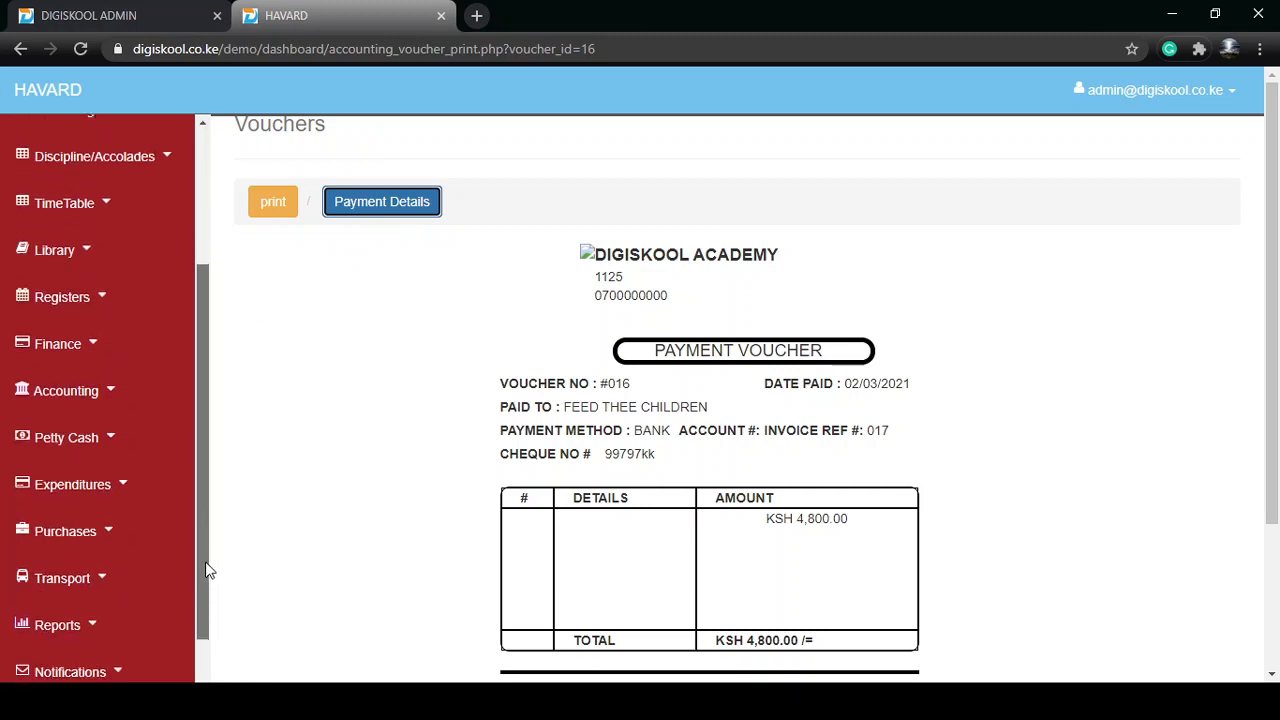
click(108, 472)
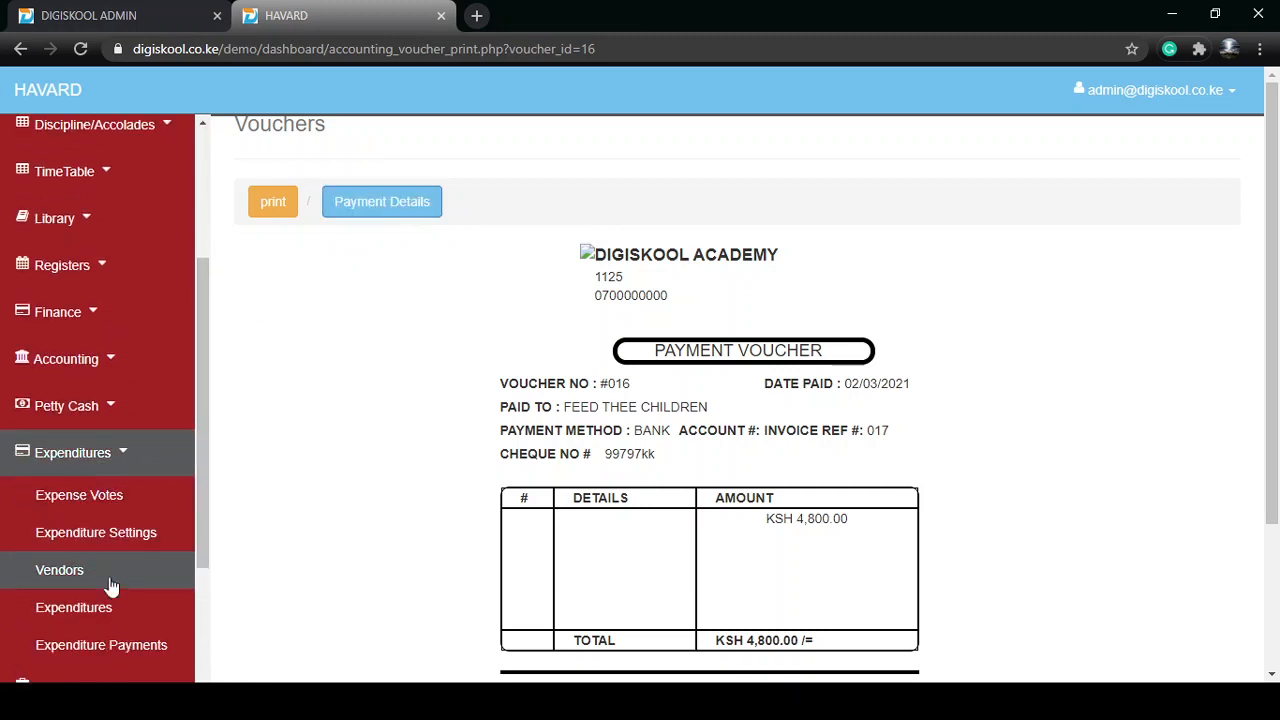
scroll(110, 570, down, 2)
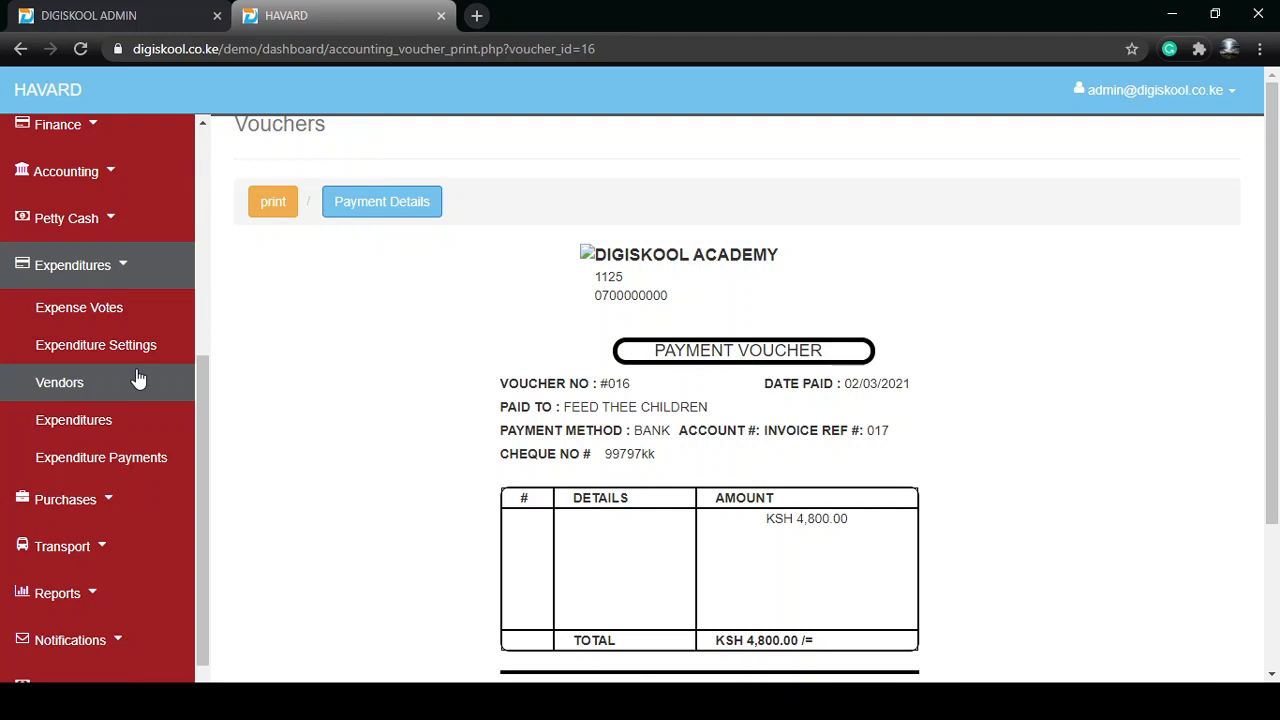
click(126, 421)
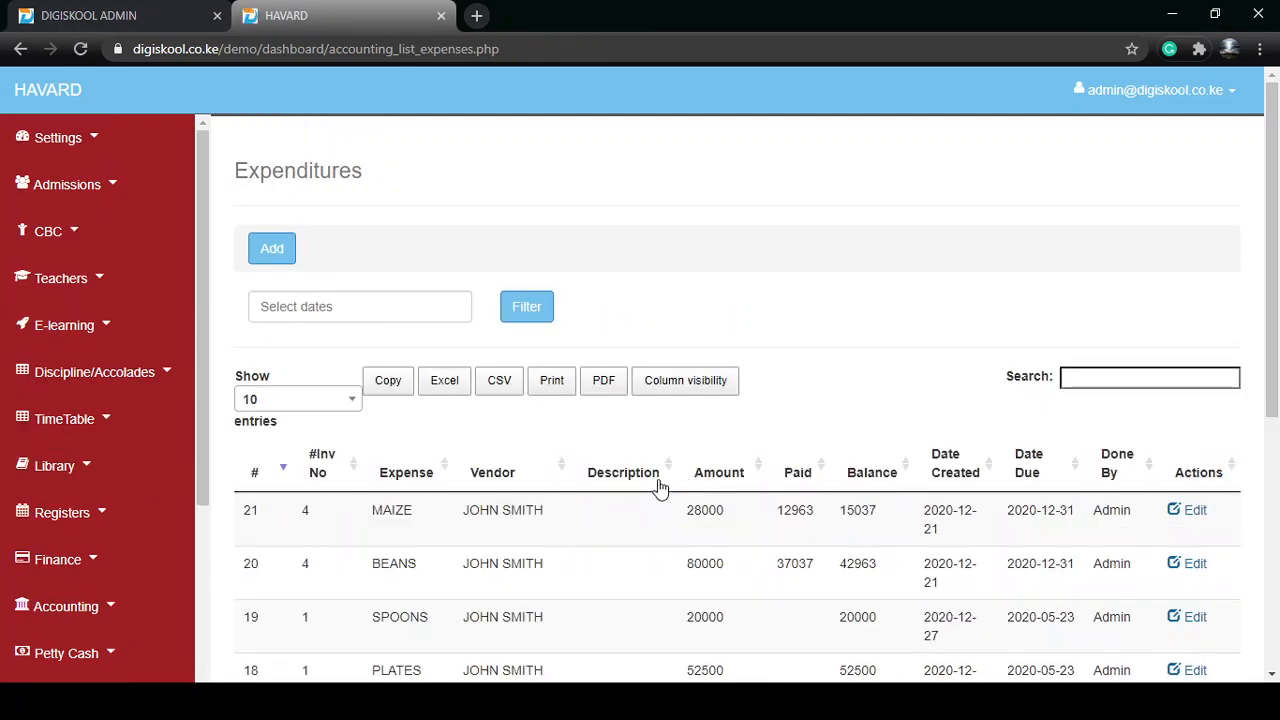
Step: Look through the first page of the expenditures list and go to the second page to find the cooking oil entries
scroll(659, 489, down, 2)
scroll(659, 489, down, 3)
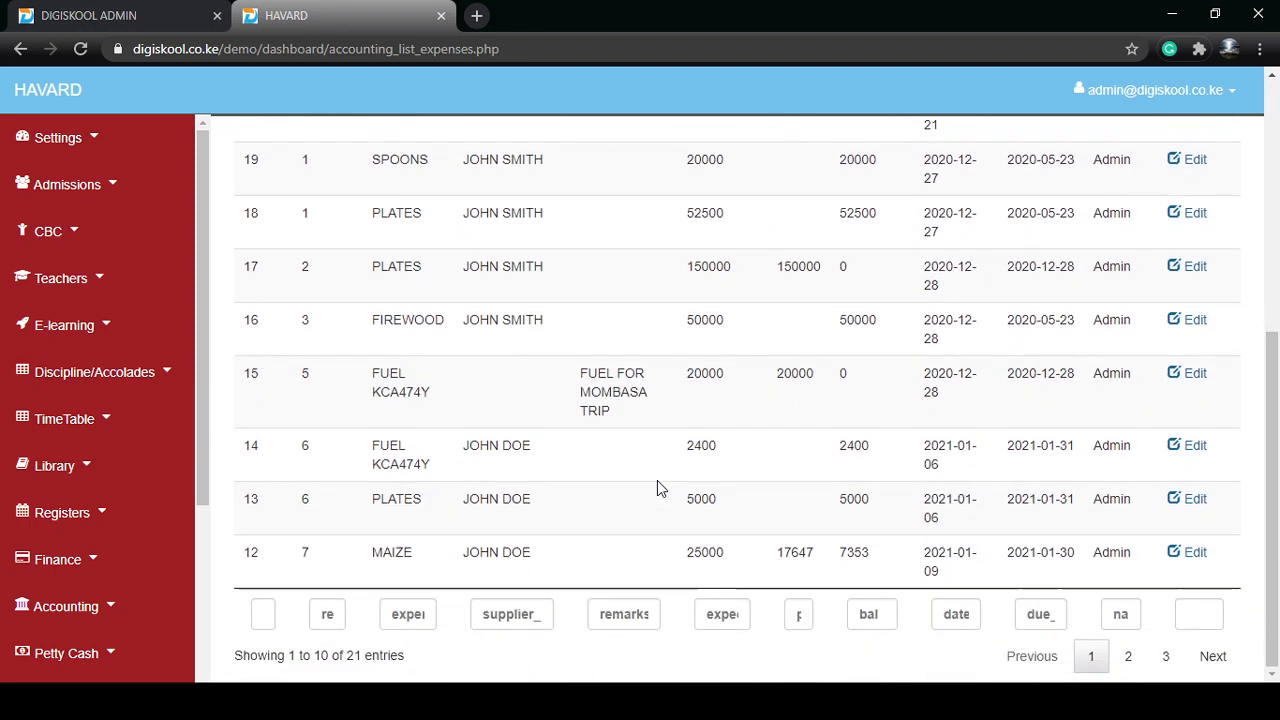
scroll(657, 481, up, 1)
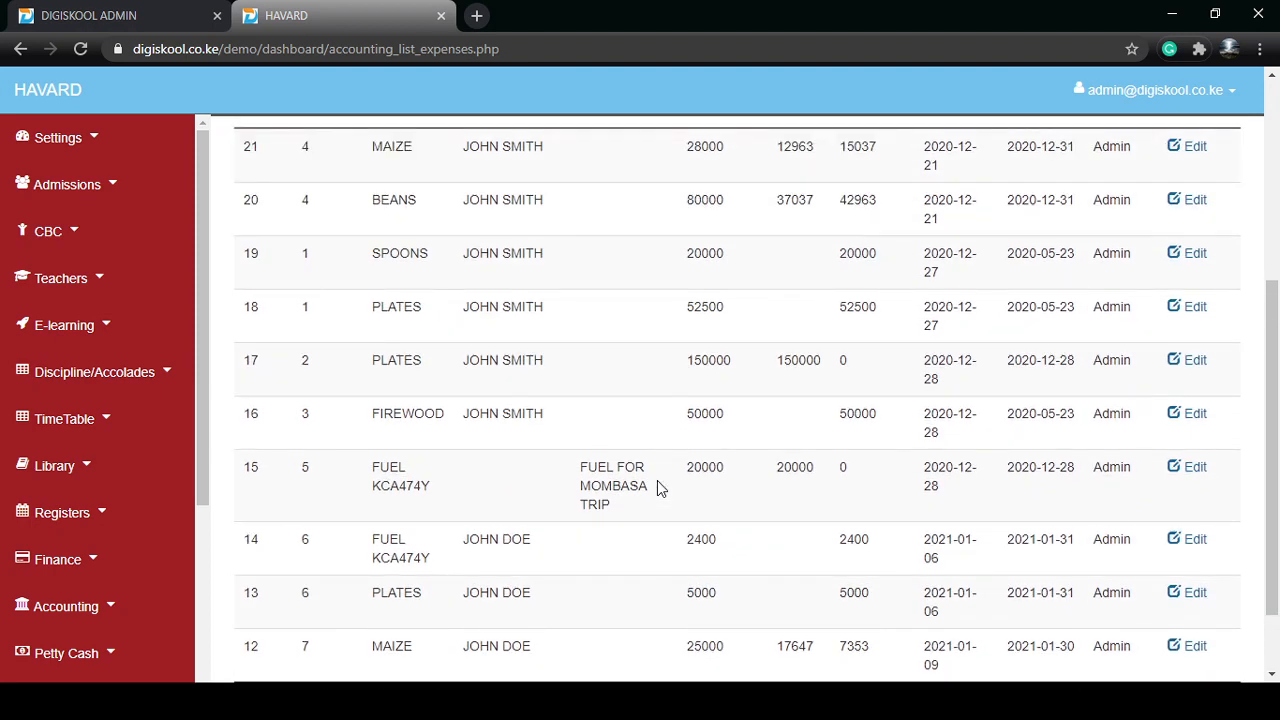
scroll(657, 480, up, 2)
scroll(657, 480, down, 3)
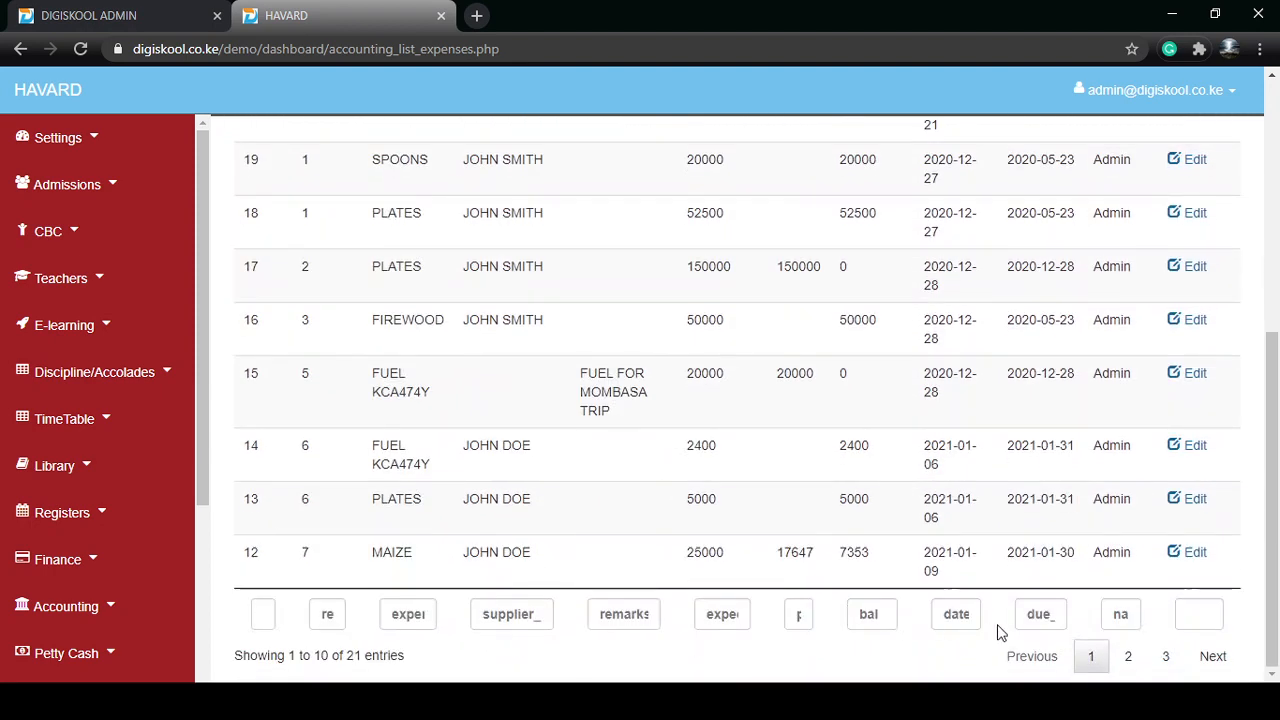
click(1128, 656)
scroll(777, 455, up, 1)
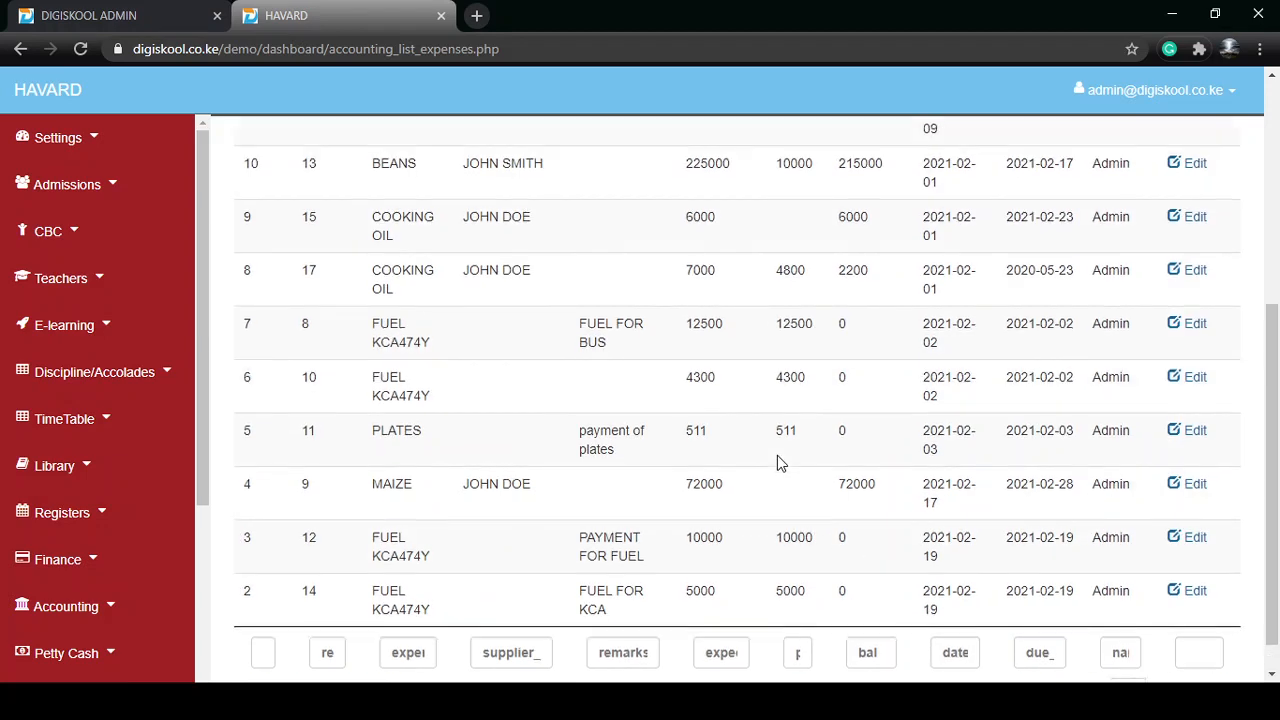
scroll(777, 455, up, 2)
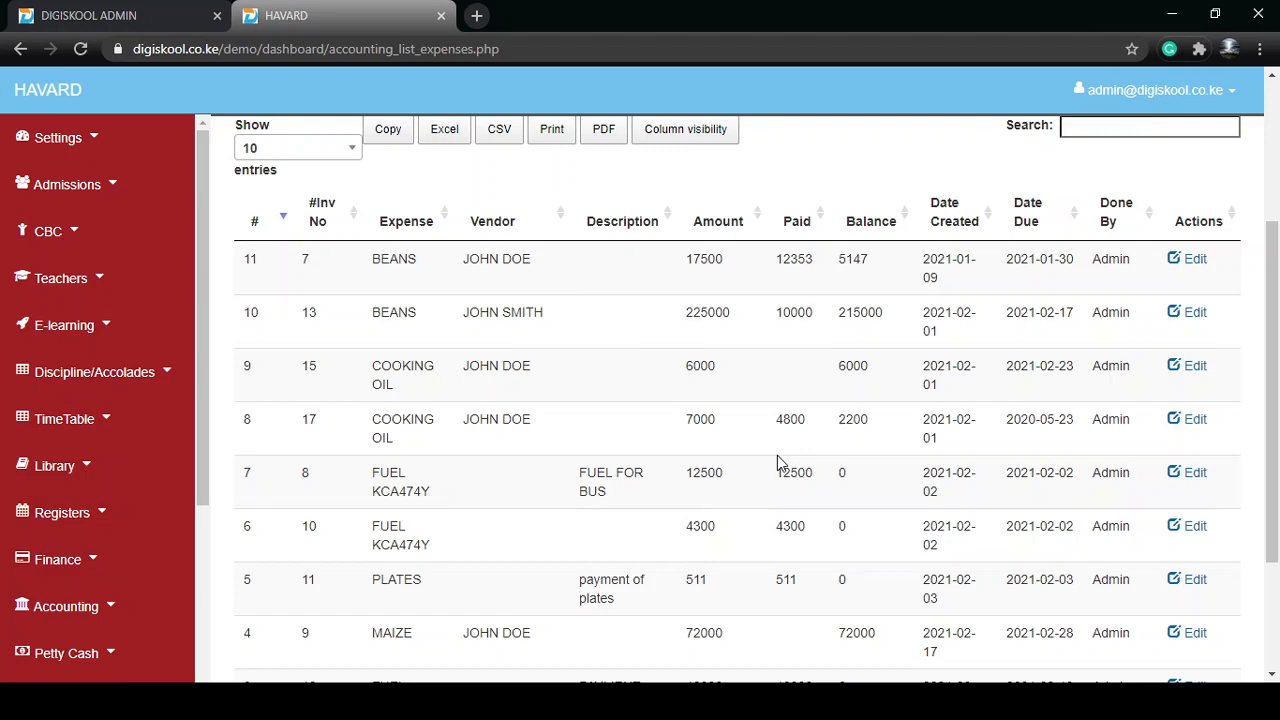
scroll(650, 430, up, 2)
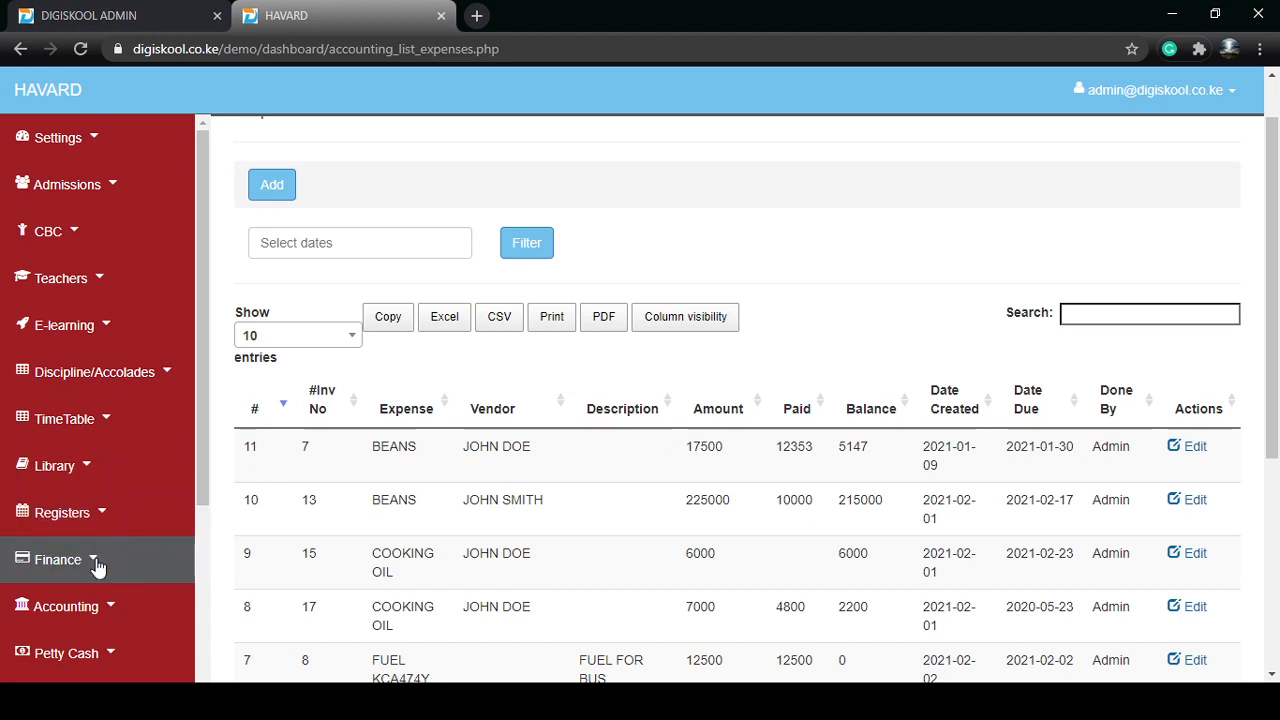
Step: Expand the Expenditures section of the navigation to view its options
scroll(97, 567, down, 2)
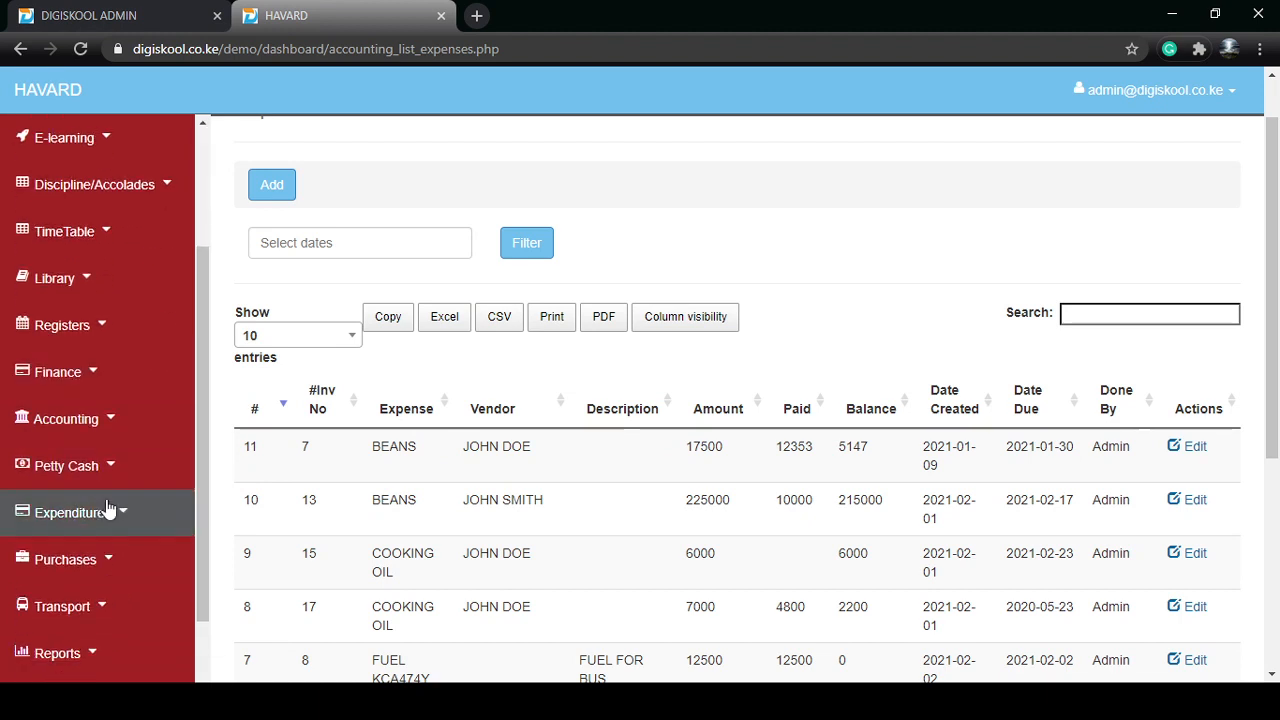
click(108, 508)
scroll(115, 515, down, 3)
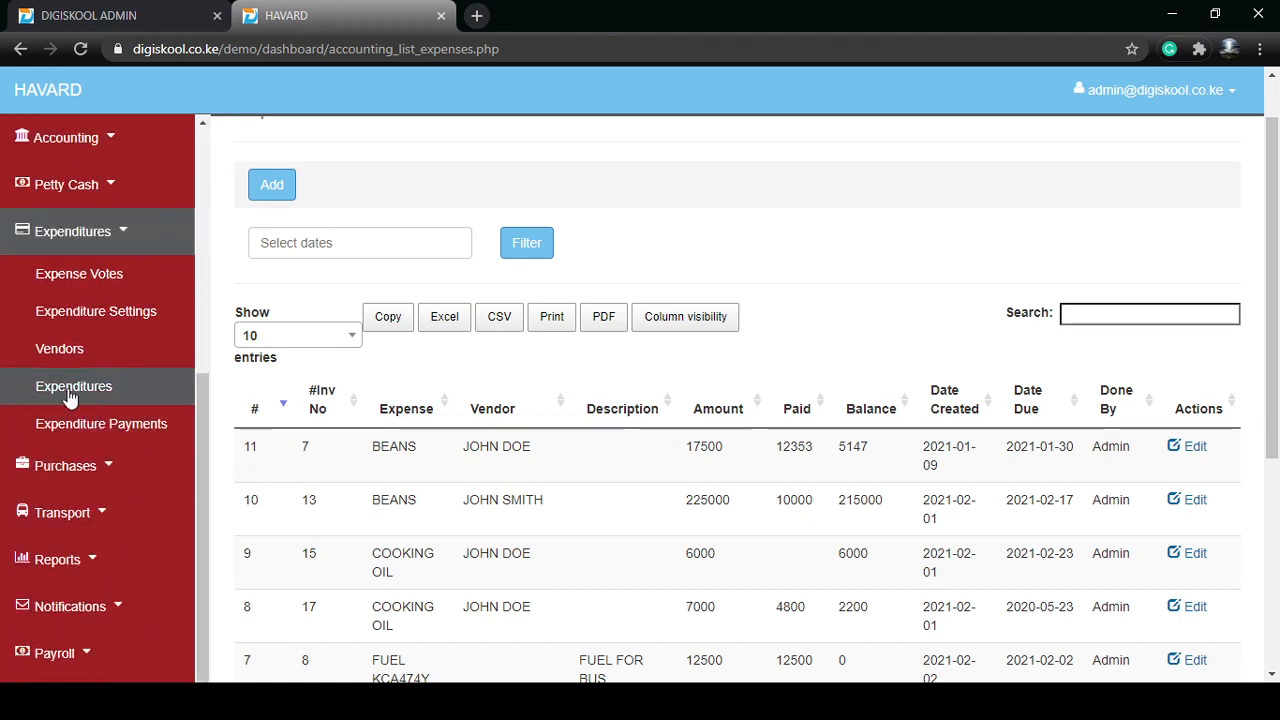
Step: Check the expense, amount, paid and balance values of the partly paid cooking oil entry
scroll(566, 497, down, 4)
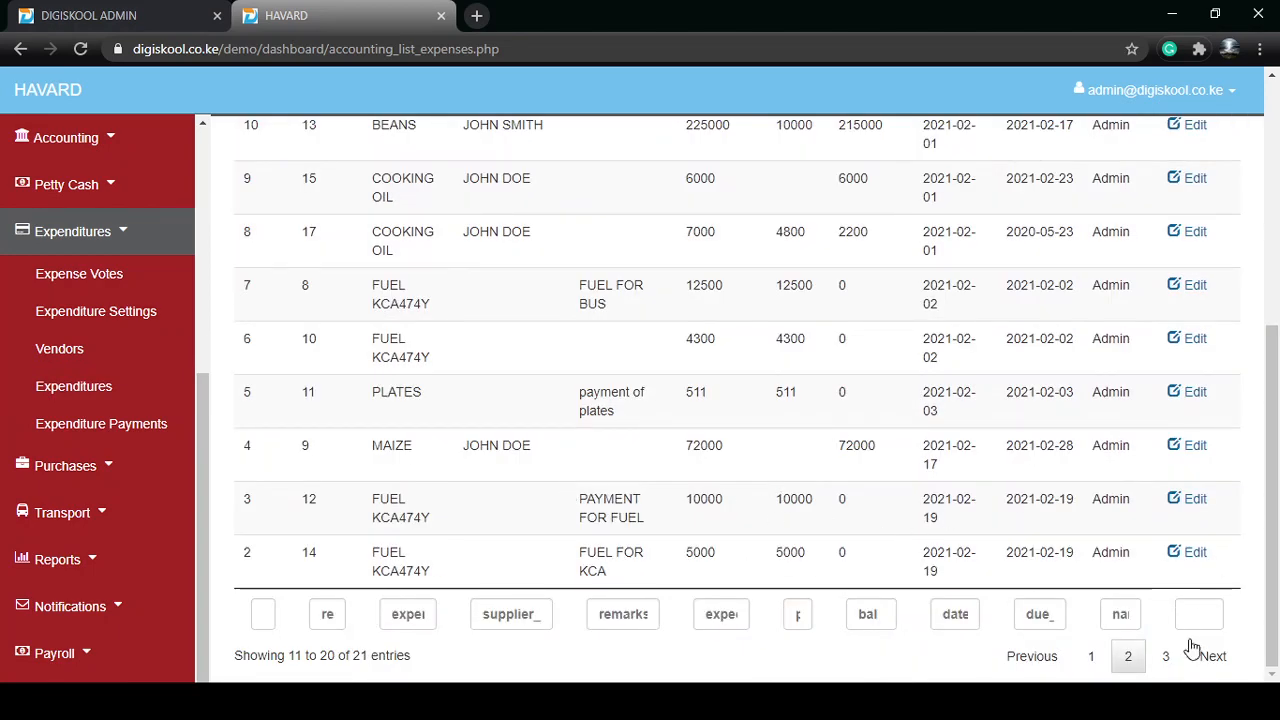
scroll(660, 403, up, 1)
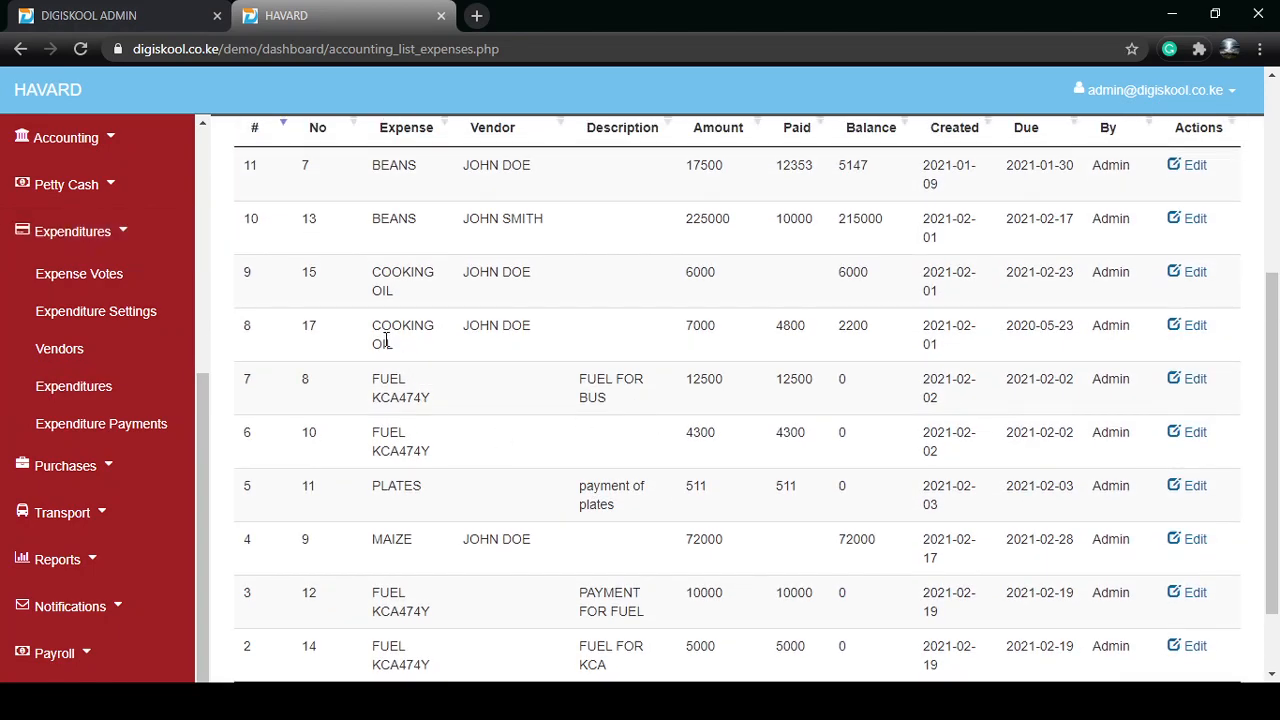
double_click(386, 341)
click(386, 343)
double_click(390, 324)
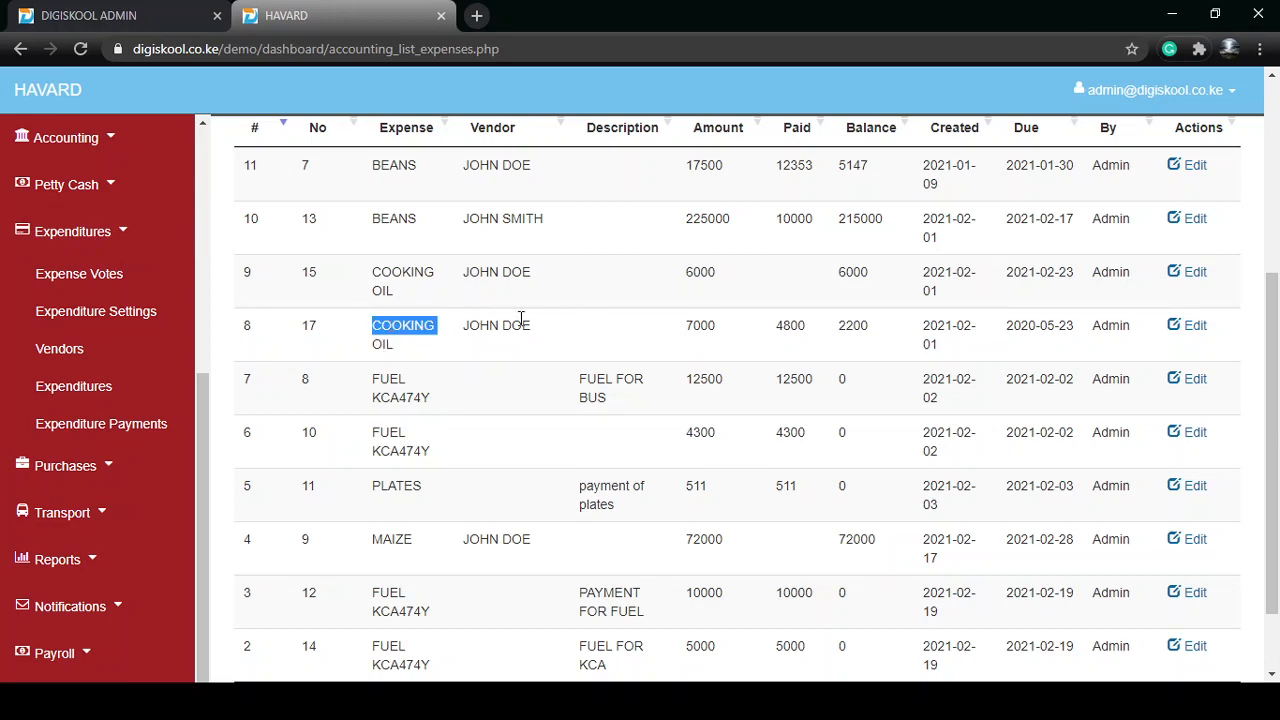
double_click(692, 330)
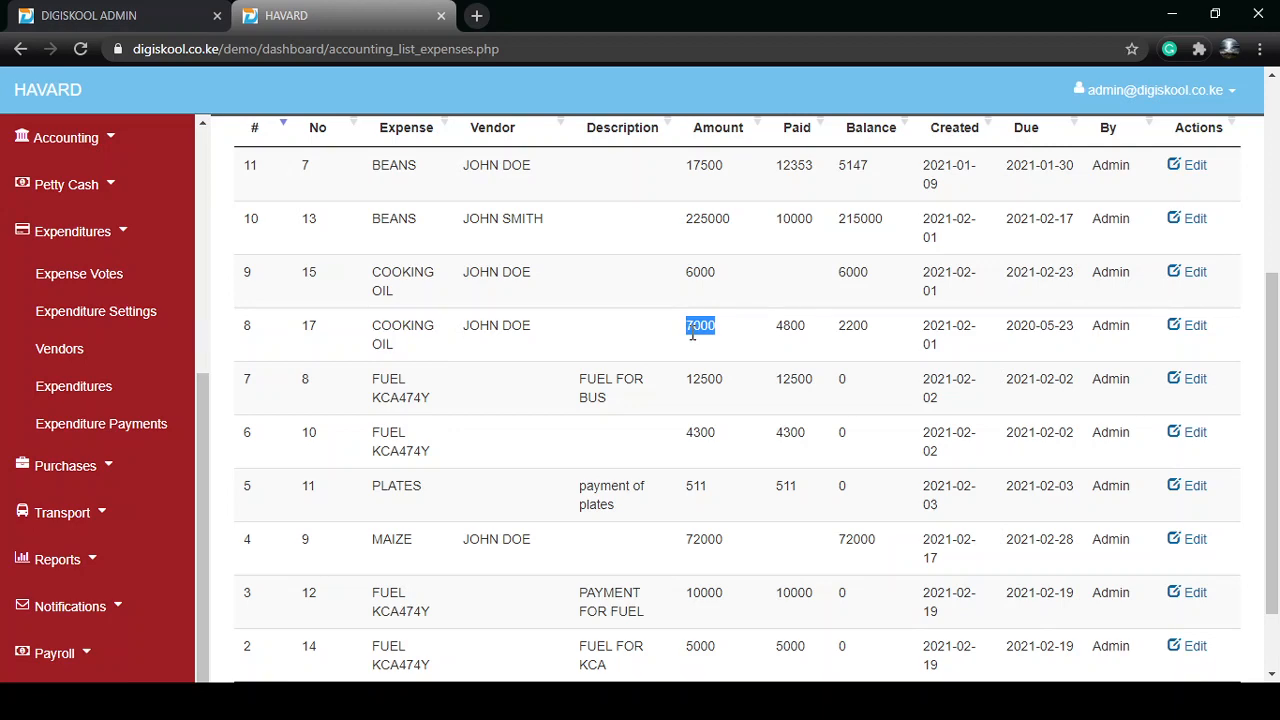
scroll(692, 335, up, 1)
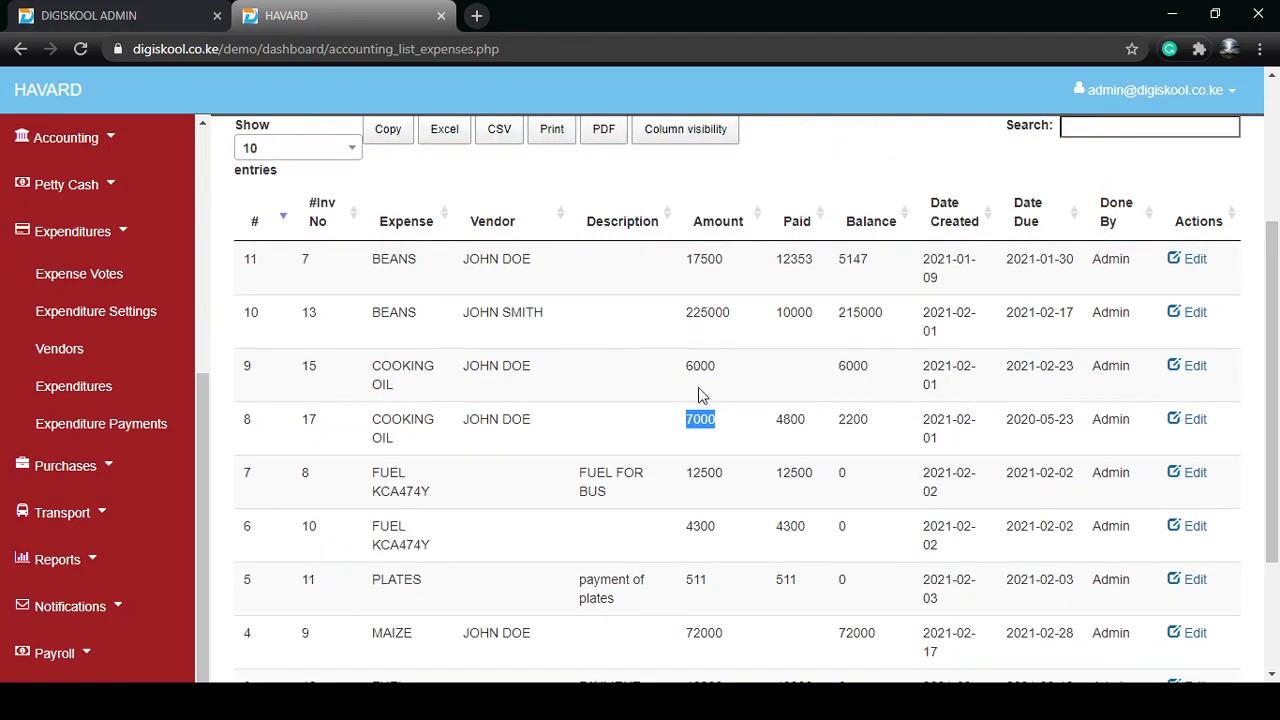
double_click(800, 420)
click(868, 420)
double_click(854, 421)
scroll(1086, 463, up, 1)
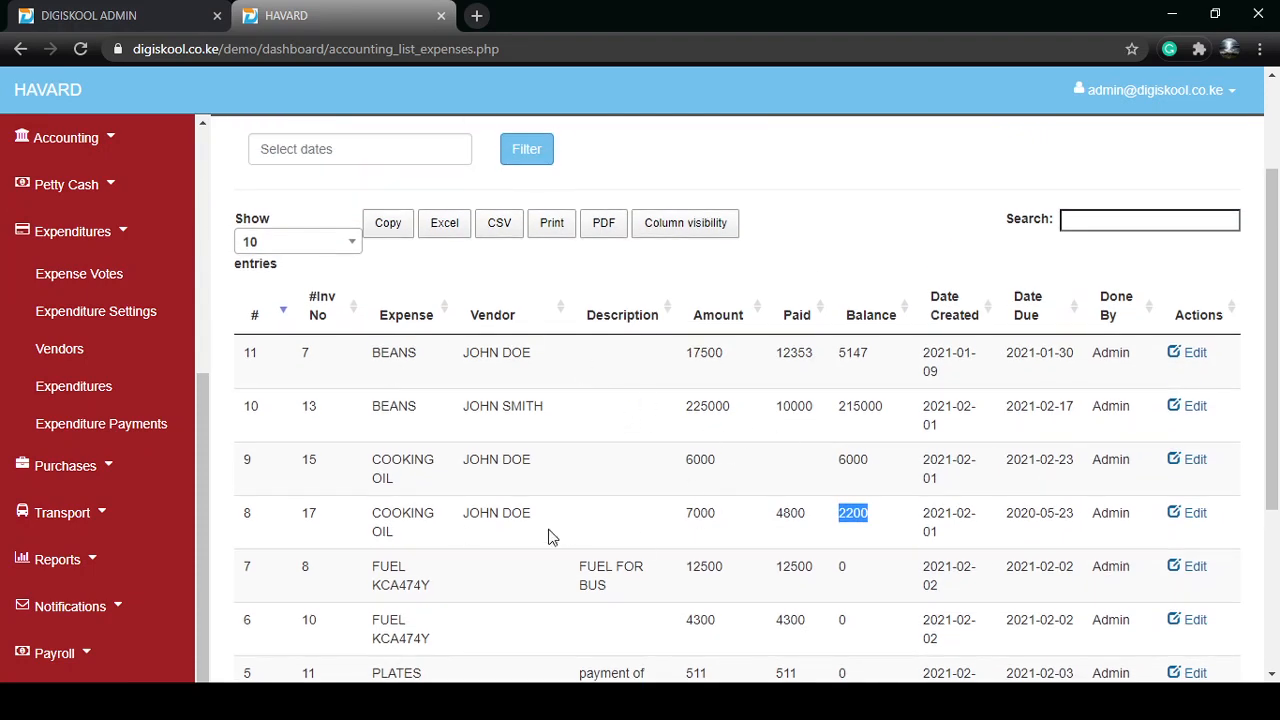
Step: Go over the partly paid cooking oil entry again, including its vendor as well as its amount, paid and balance values
scroll(662, 507, up, 1)
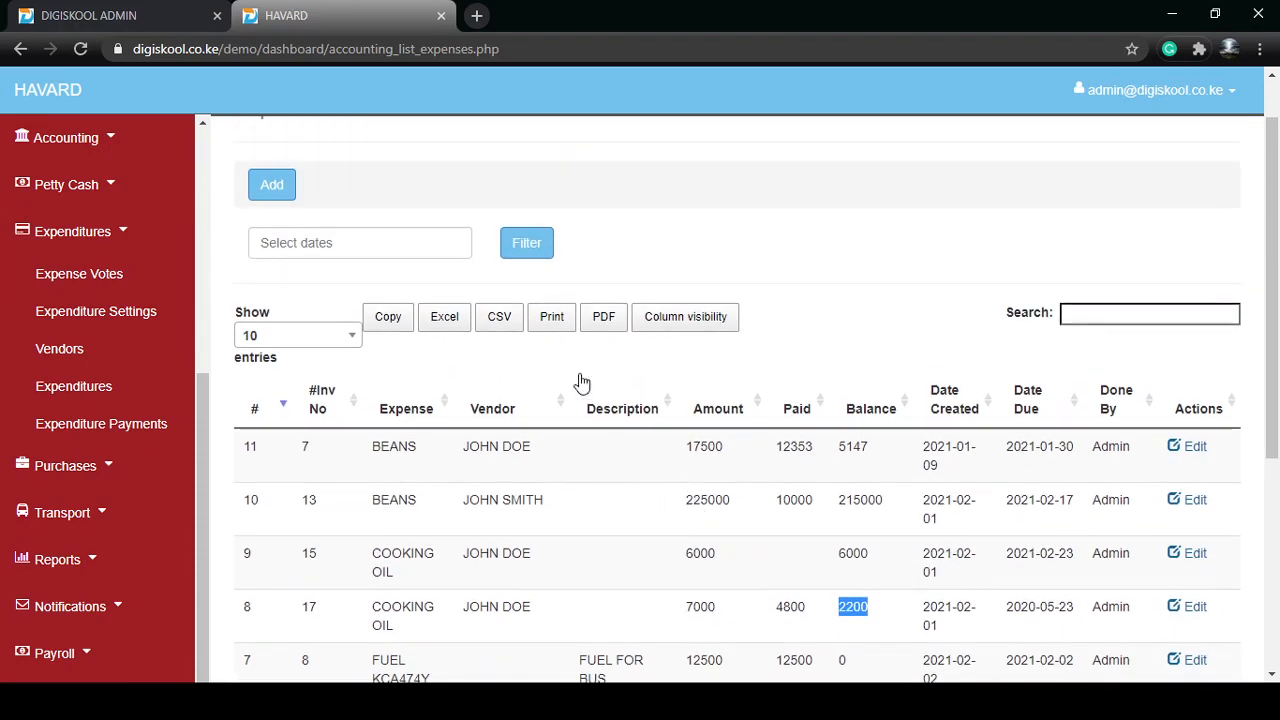
scroll(562, 565, down, 2)
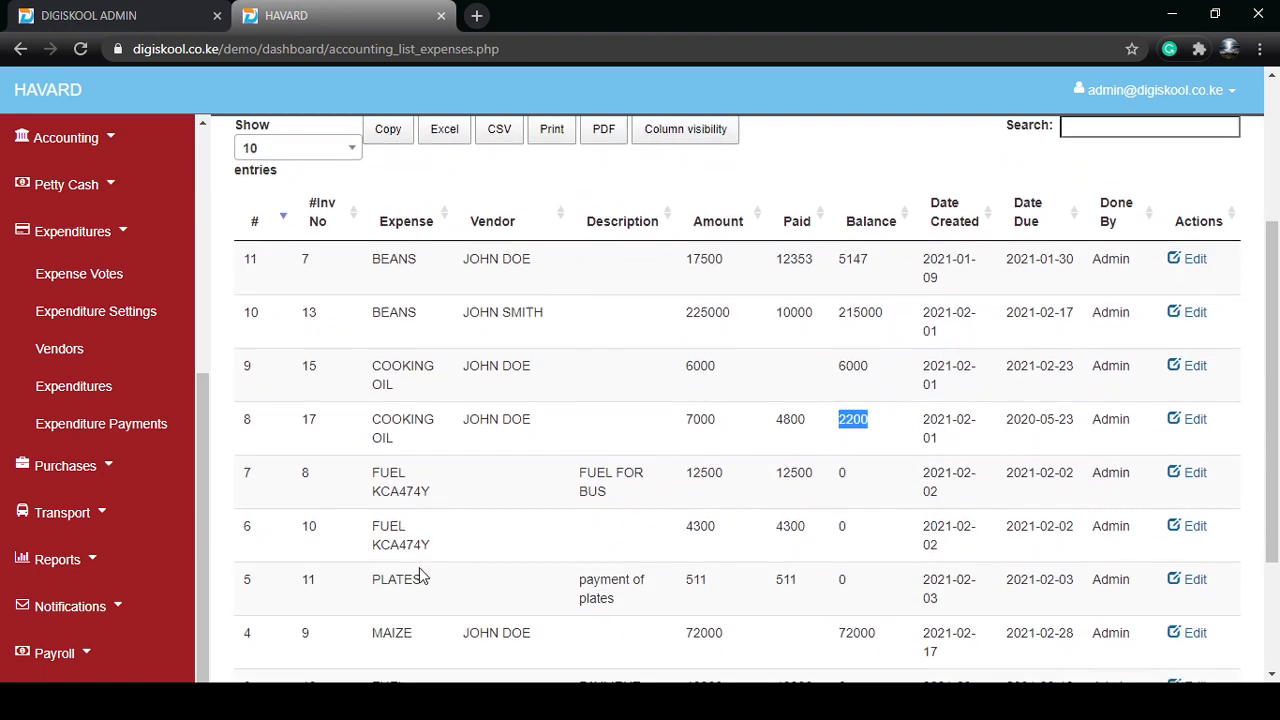
drag(383, 420, 415, 423)
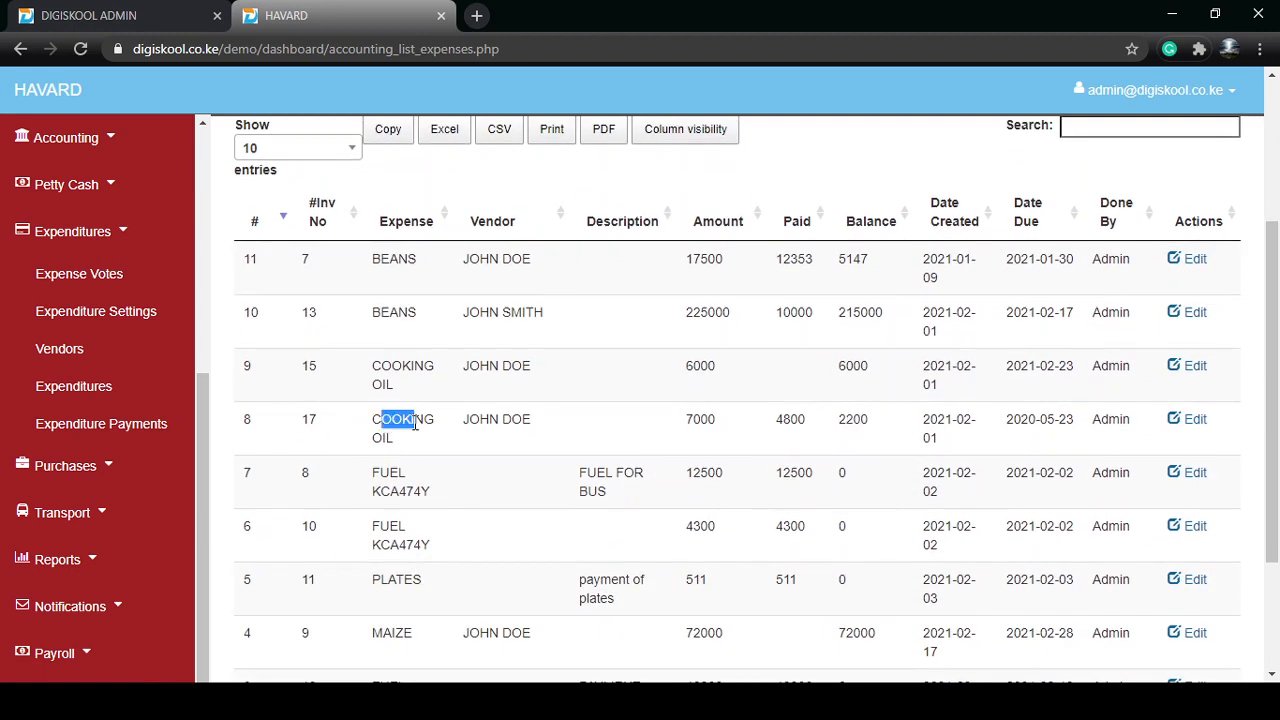
click(504, 427)
triple_click(506, 421)
click(683, 418)
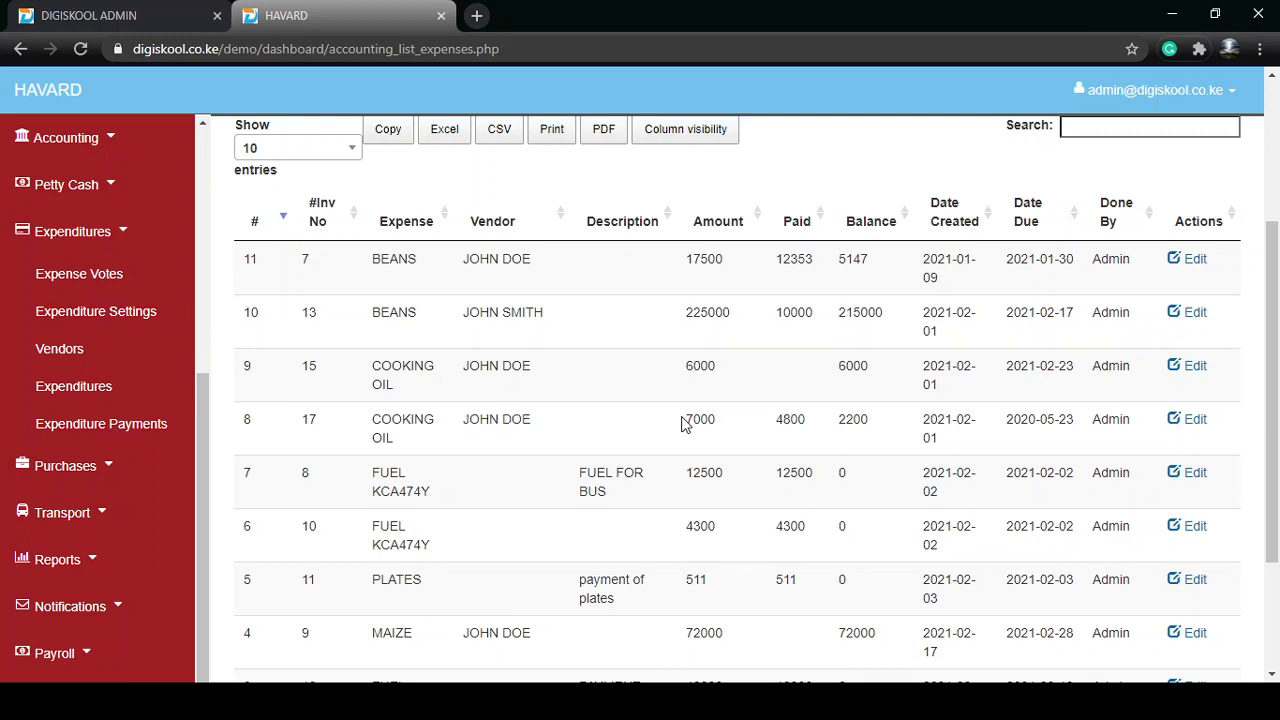
double_click(711, 419)
double_click(788, 420)
double_click(853, 419)
Step: Look over the rest of the second page of expenditures and collapse the Expenditures section of the navigation
scroll(857, 551, down, 2)
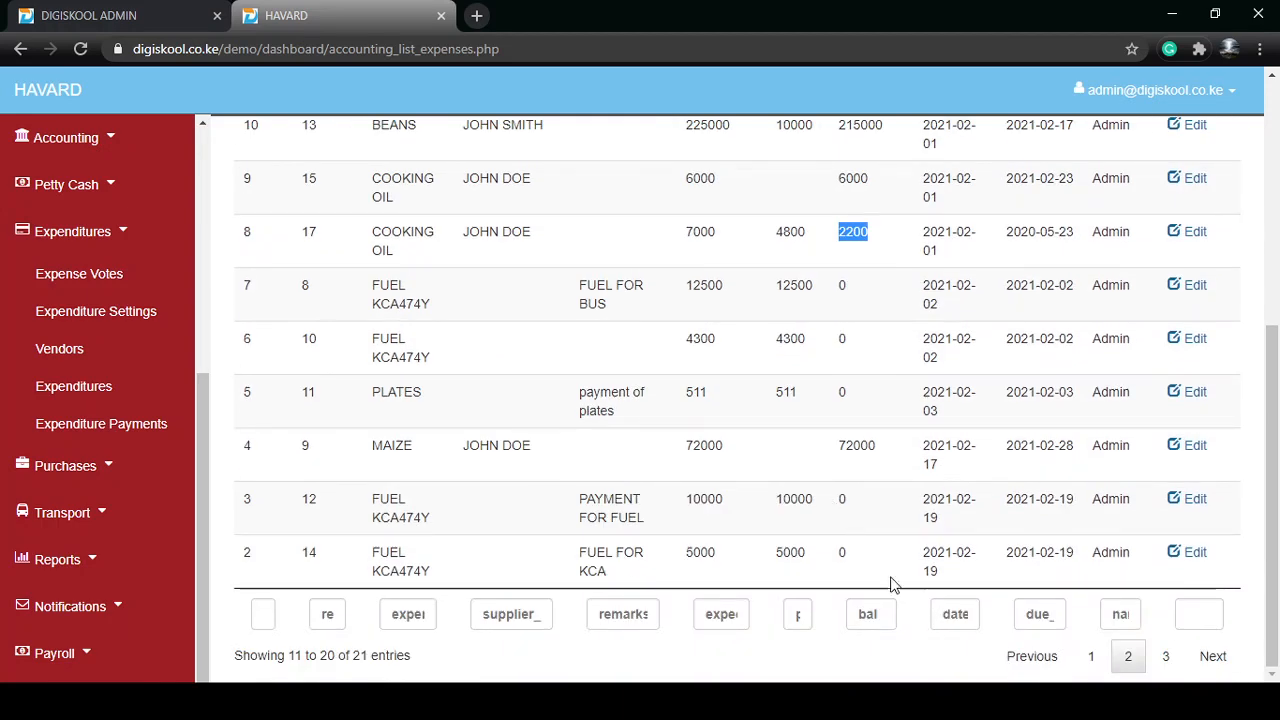
scroll(741, 512, up, 1)
scroll(741, 519, up, 3)
scroll(806, 437, up, 2)
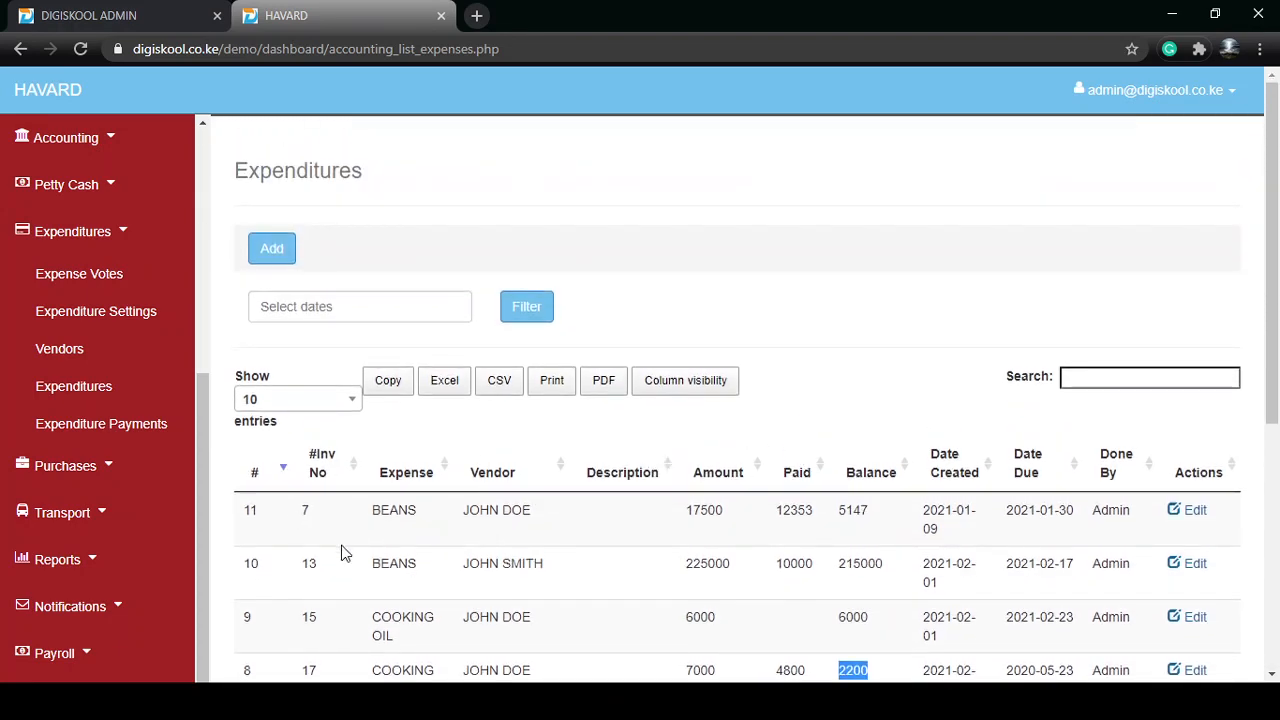
click(118, 243)
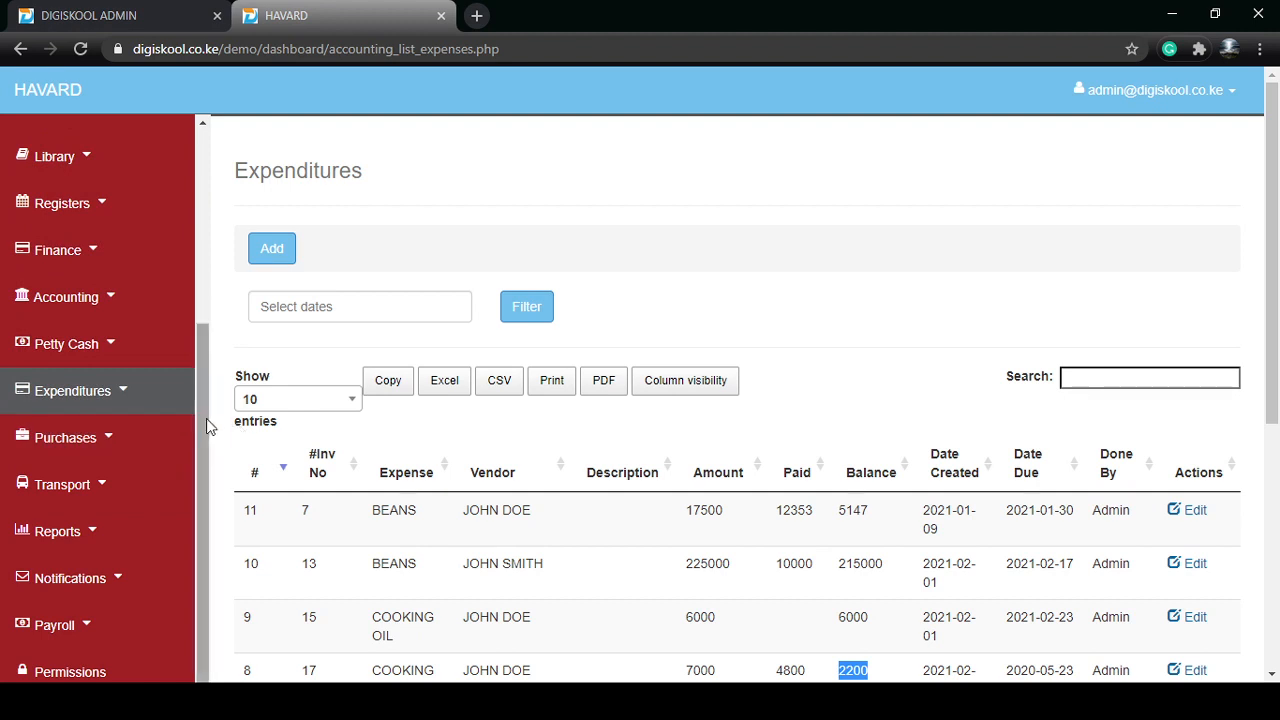